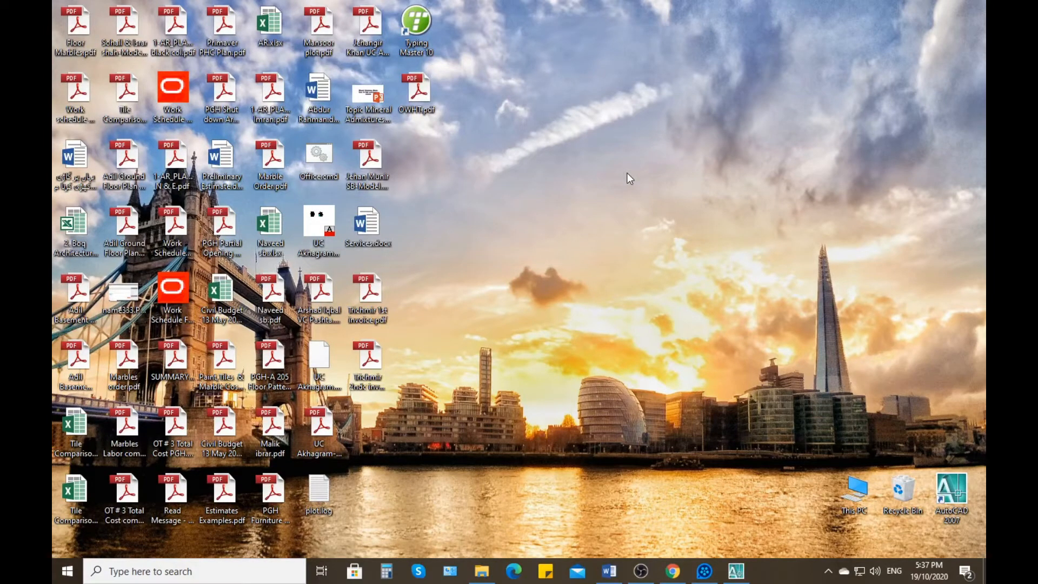
left_click(647, 571)
left_click(647, 571)
right_click(566, 302)
left_click(585, 326)
Switch to Chrome and renew the subscription to the Engineering Softwares YouTube channel with notifications set to All
left_click(674, 571)
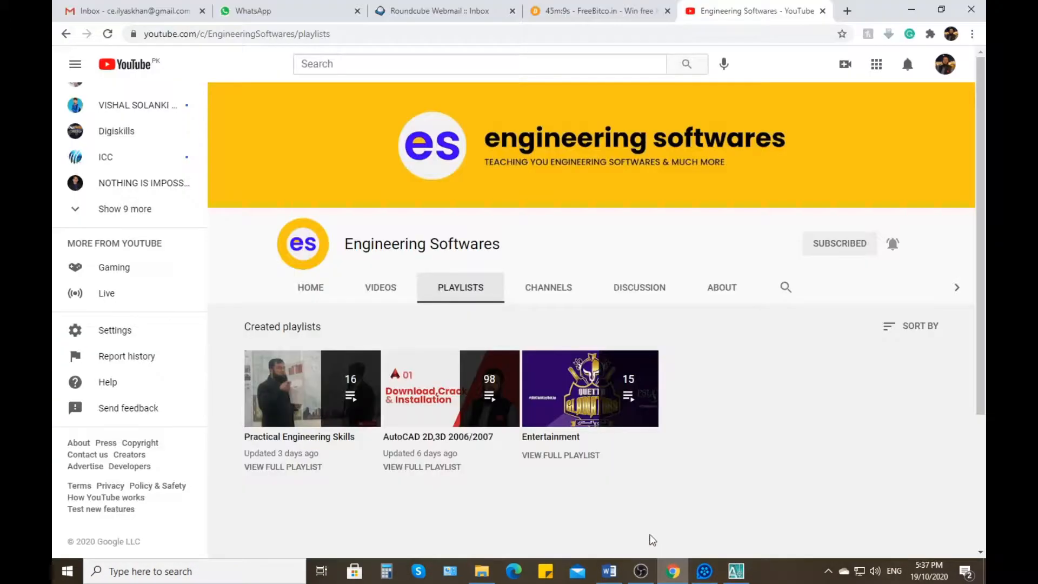
left_click(318, 292)
left_click(811, 242)
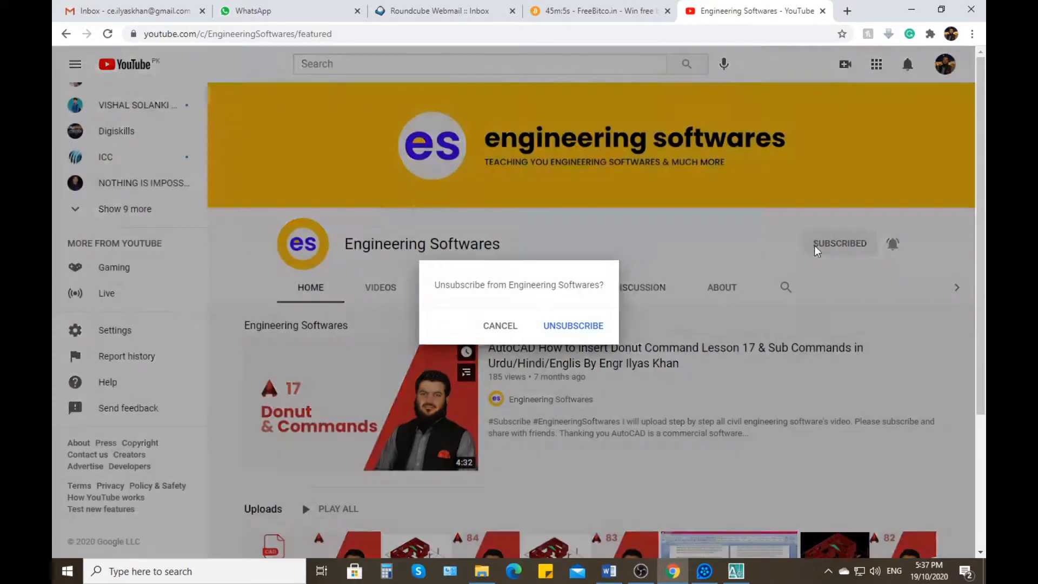
left_click(575, 325)
left_click(864, 244)
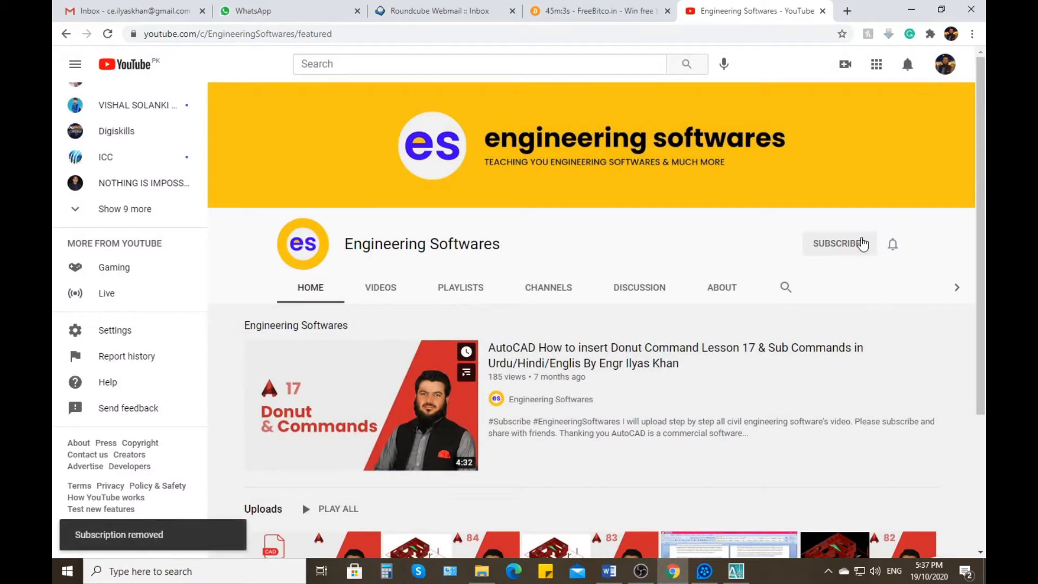
left_click(893, 245)
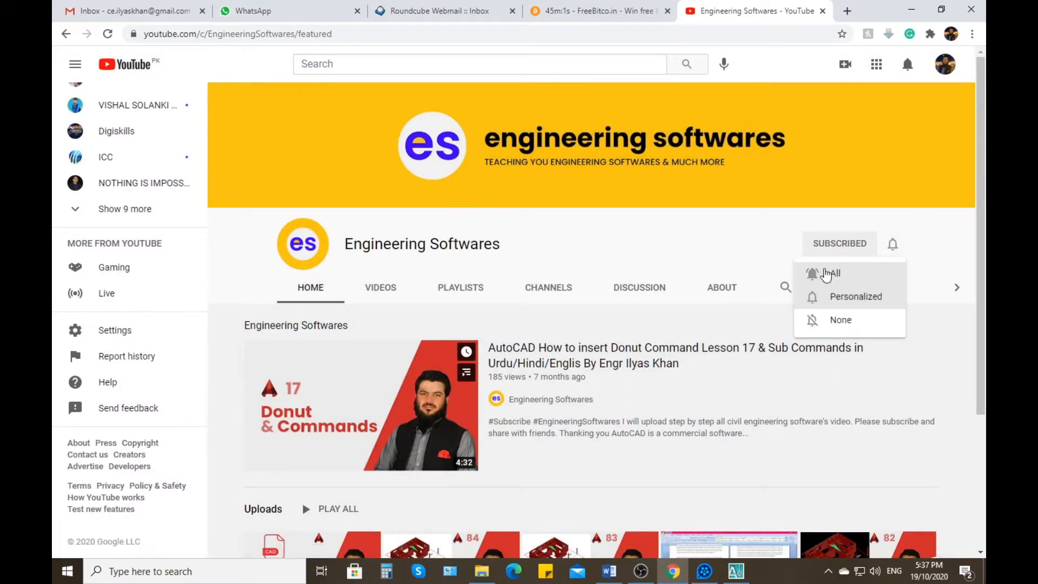
left_click(828, 274)
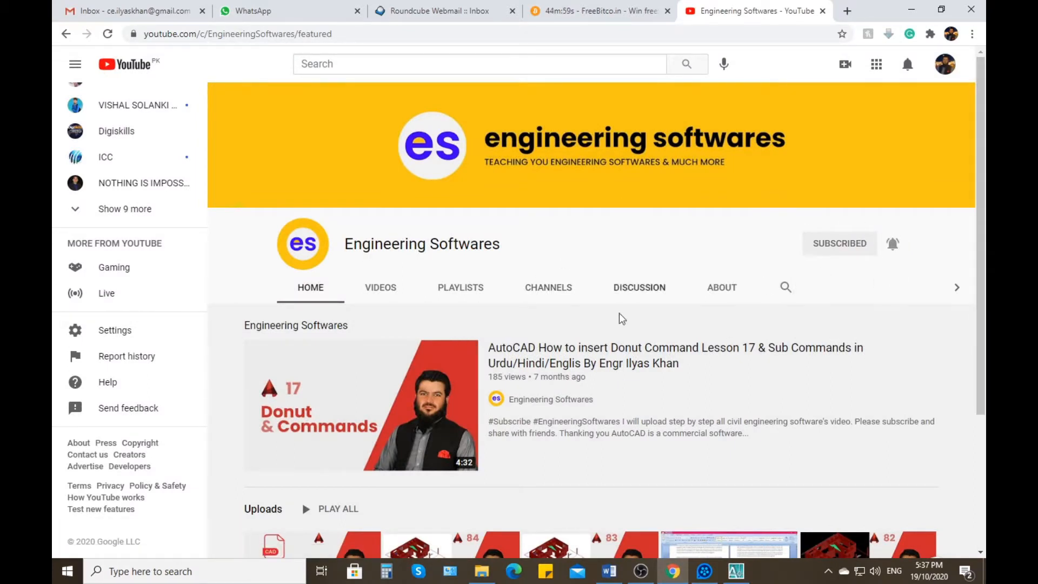
left_click(911, 9)
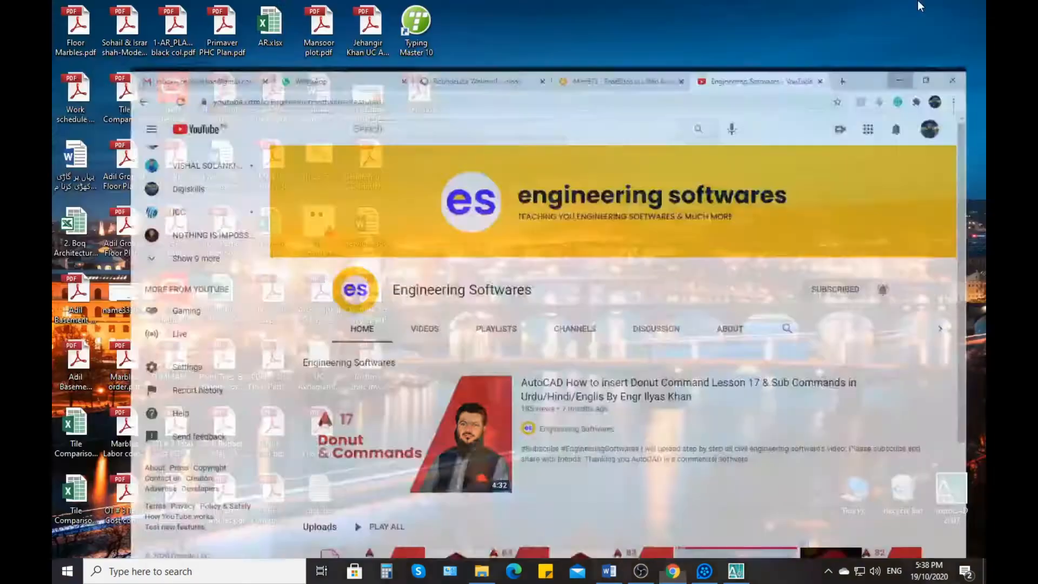
right_click(608, 89)
left_click(622, 126)
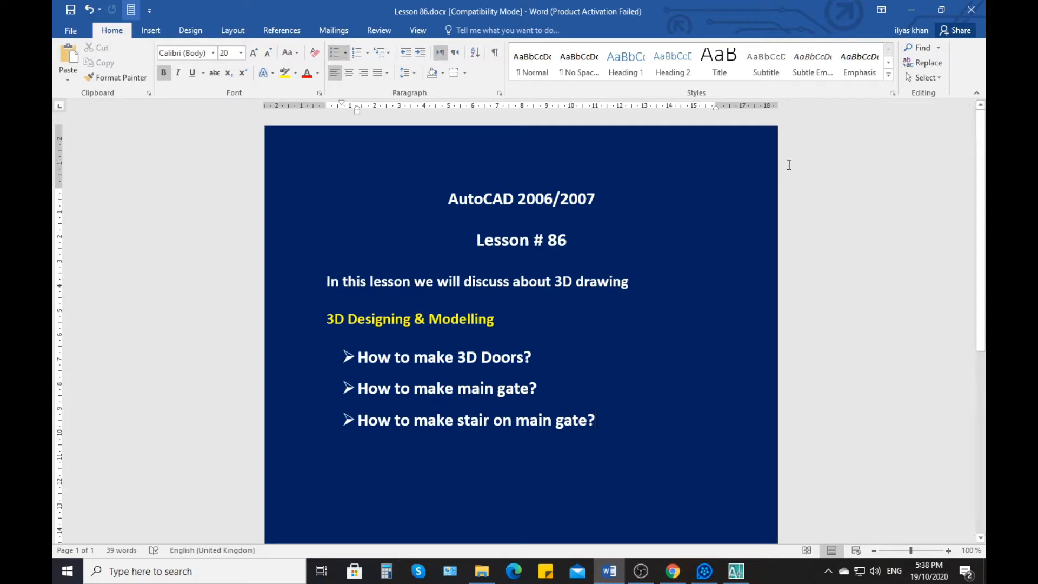
left_click(911, 10)
right_click(618, 90)
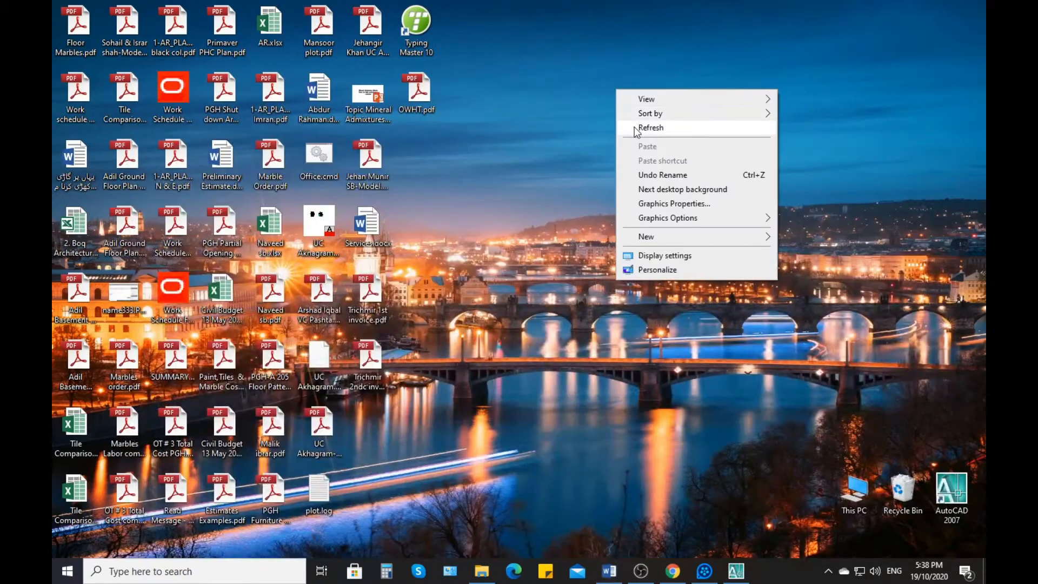
left_click(639, 128)
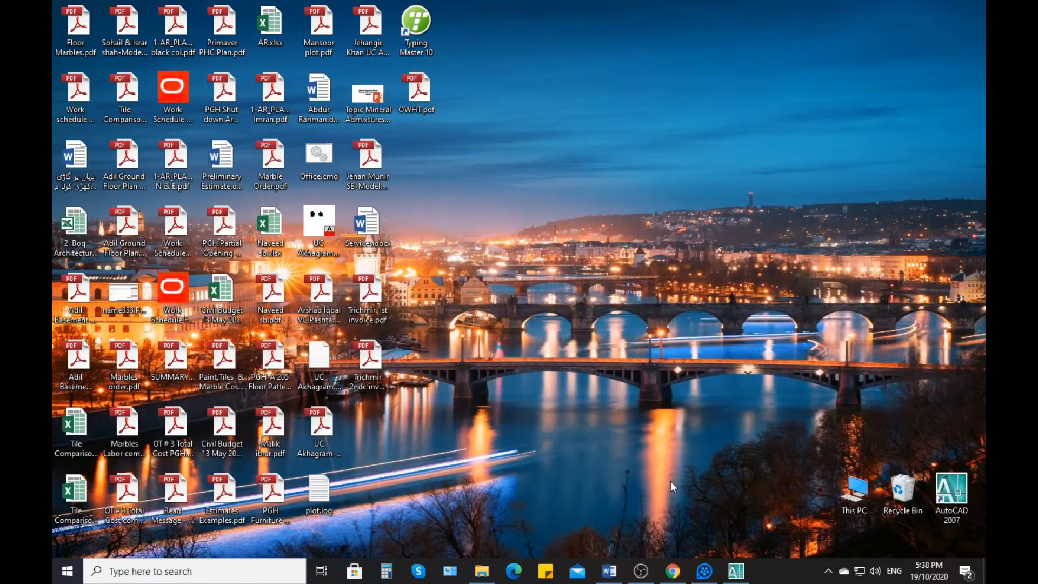
Switch to AutoCAD and examine the three flat door drawings beside the 3D house model
left_click(744, 569)
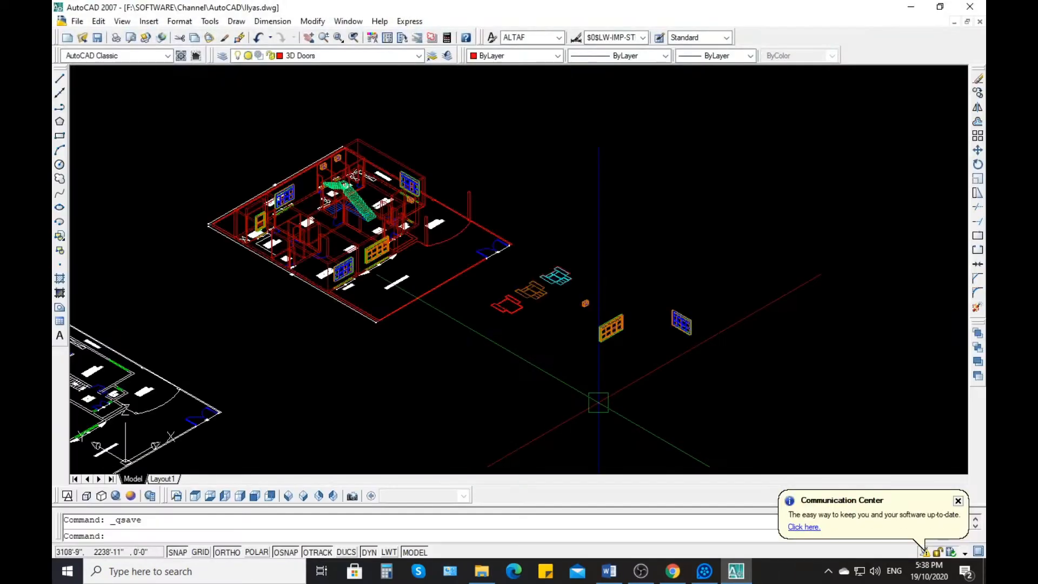
scroll(566, 282, "up", 5)
scroll(500, 322, "up", 5)
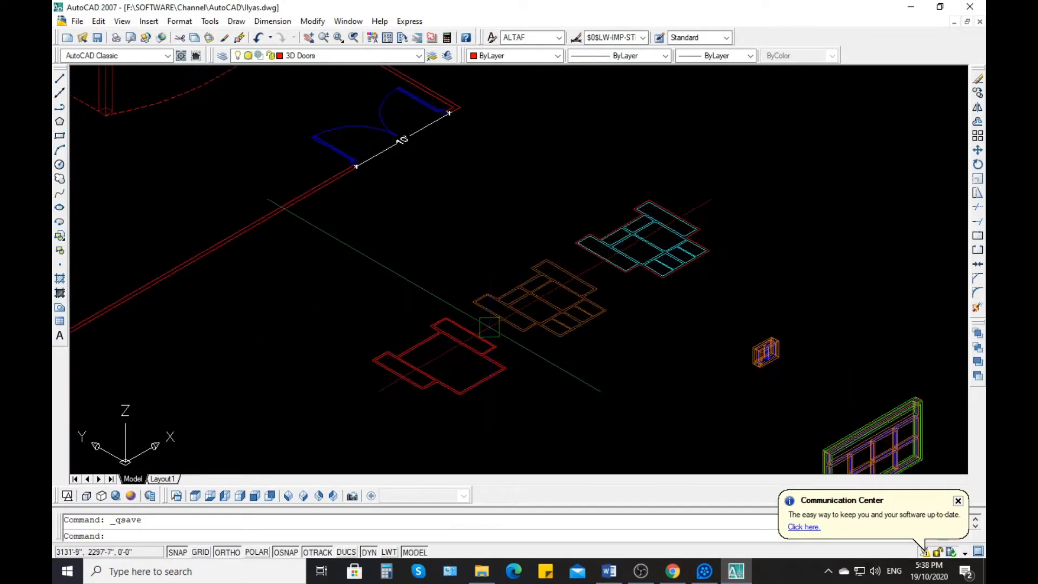
key("Escape")
middle_click_drag(477, 311, 402, 326)
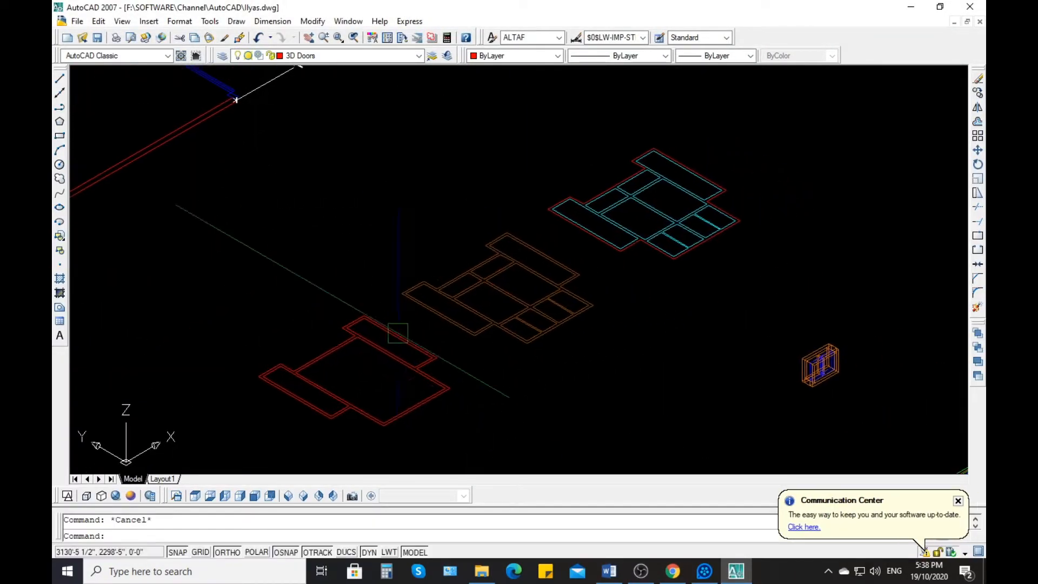
scroll(561, 421, "up", 2)
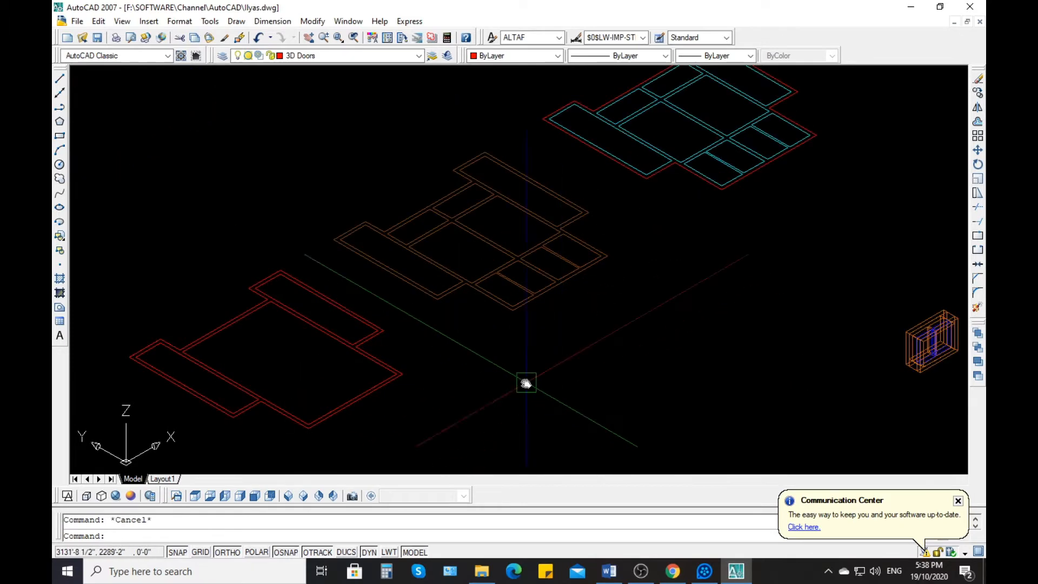
scroll(528, 382, "down", 3)
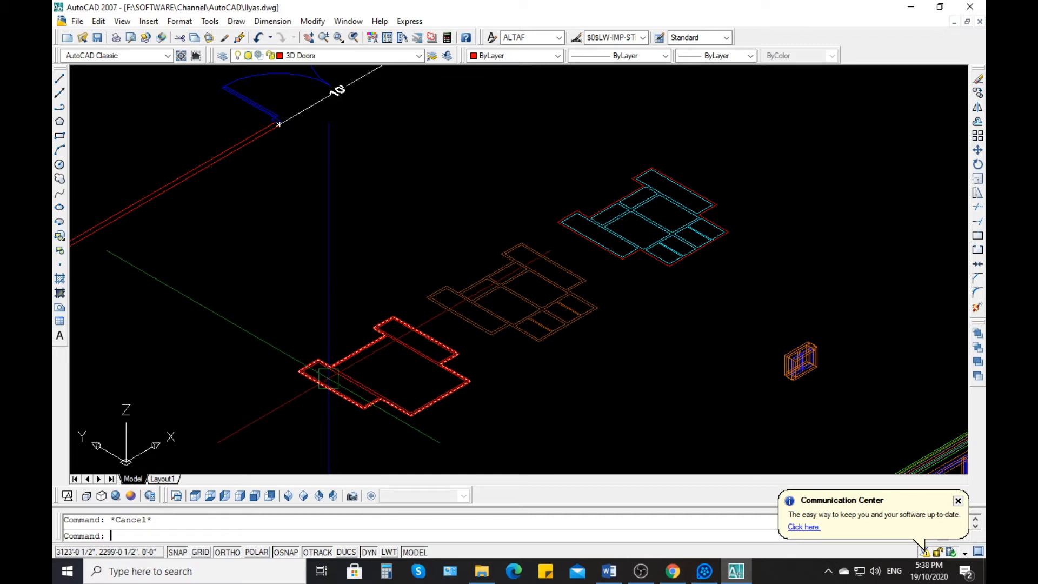
Extrude all outlines of the red door frame drawing to a height of 9 inches
type("ext")
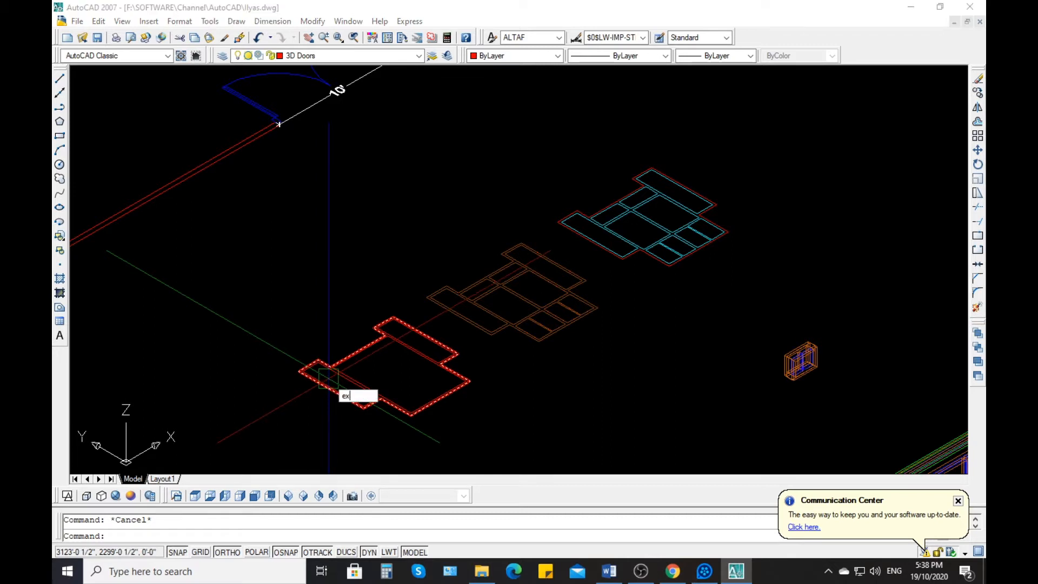
key("Return")
left_click(443, 429)
left_click(401, 380)
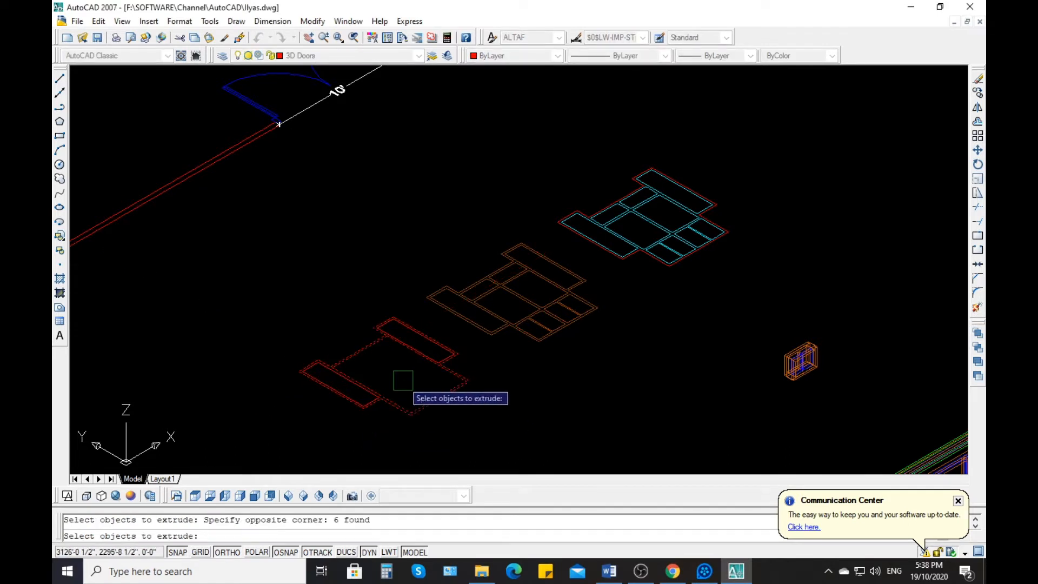
left_click(472, 367)
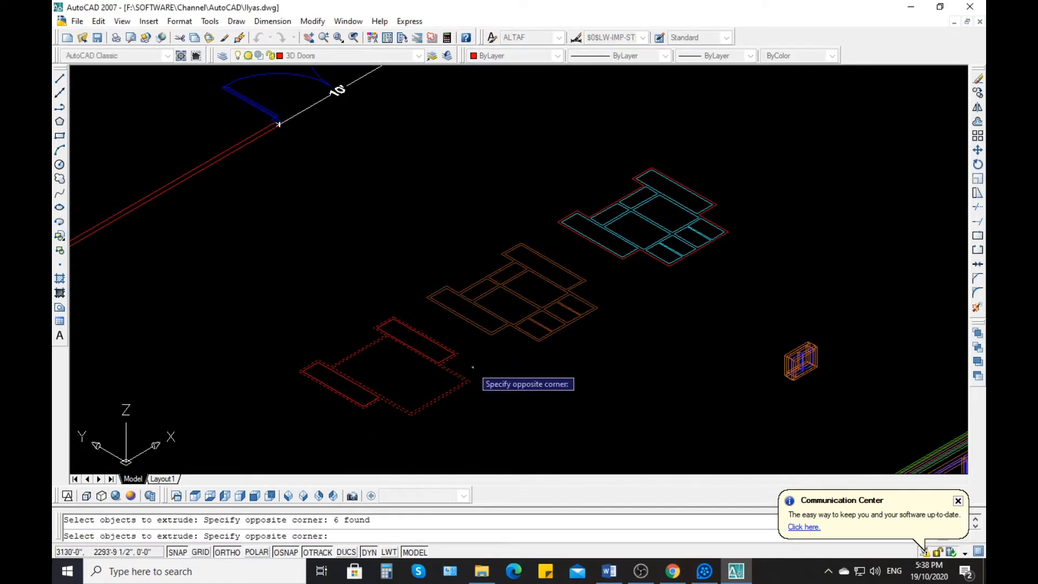
left_click(422, 347)
left_click(367, 416)
left_click(315, 356)
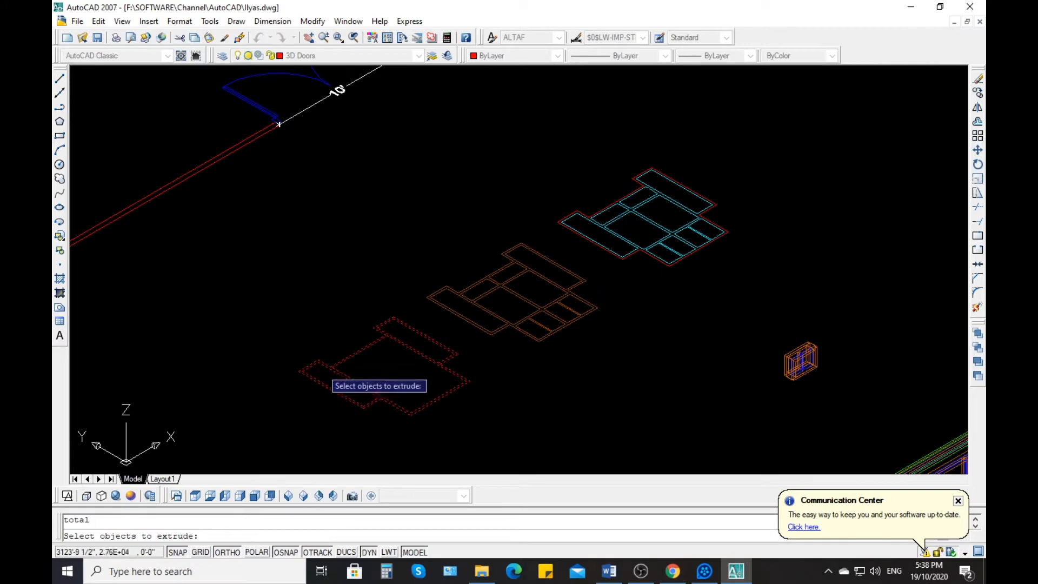
key("Return")
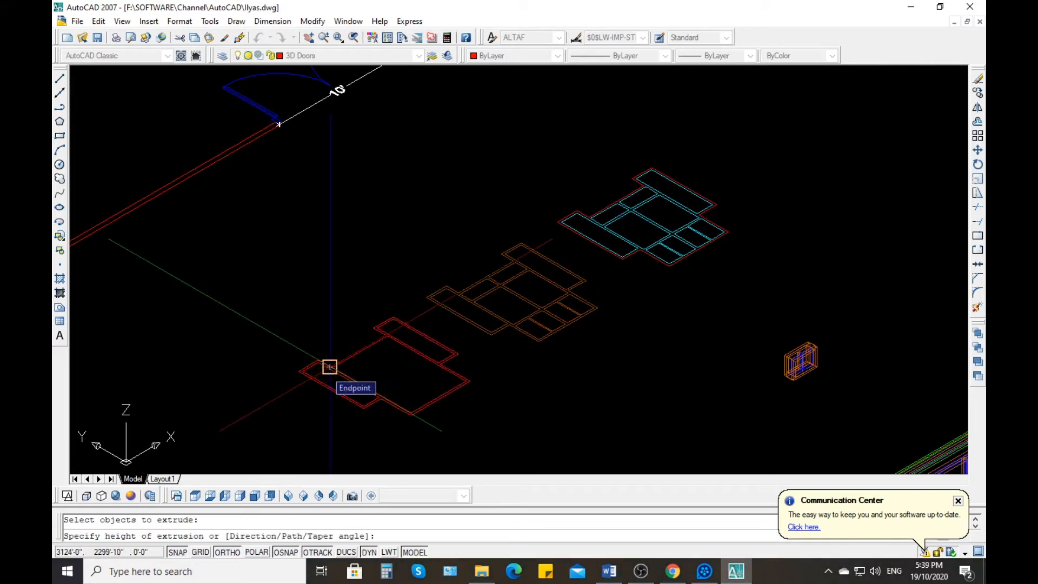
type("9")
key("Return")
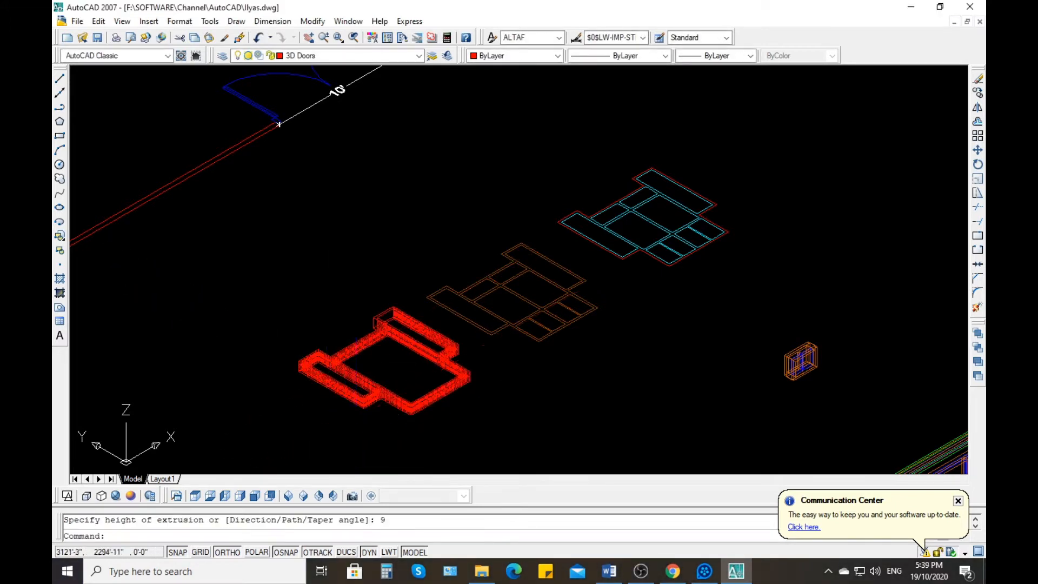
Extrude all outlines of the brown door drawing, including its inner divisions, to a height of 5 inches
scroll(351, 420, "up", 5)
scroll(357, 415, "down", 5)
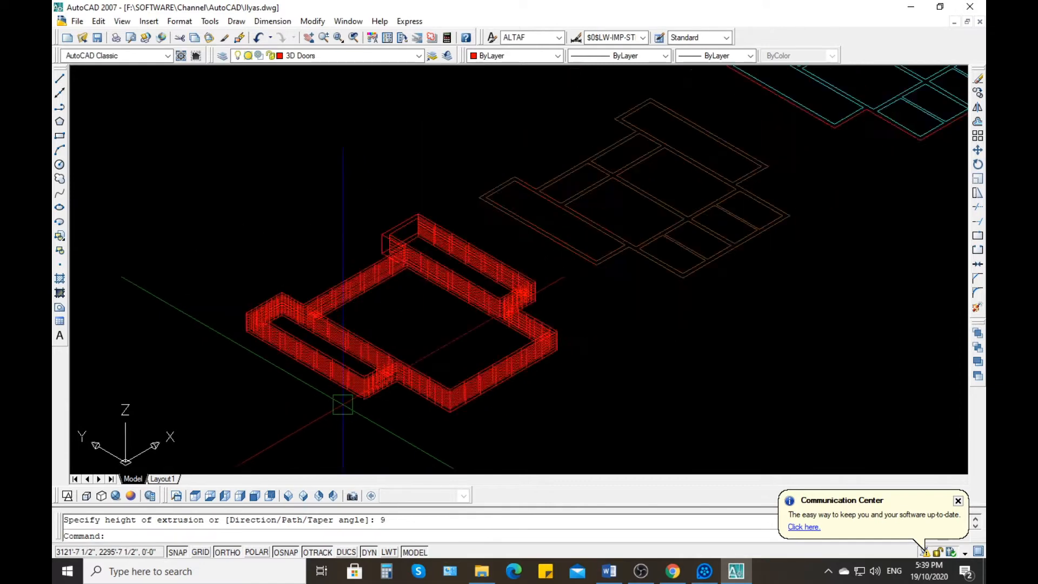
middle_click_drag(542, 315, 336, 427)
scroll(336, 426, "up", 2)
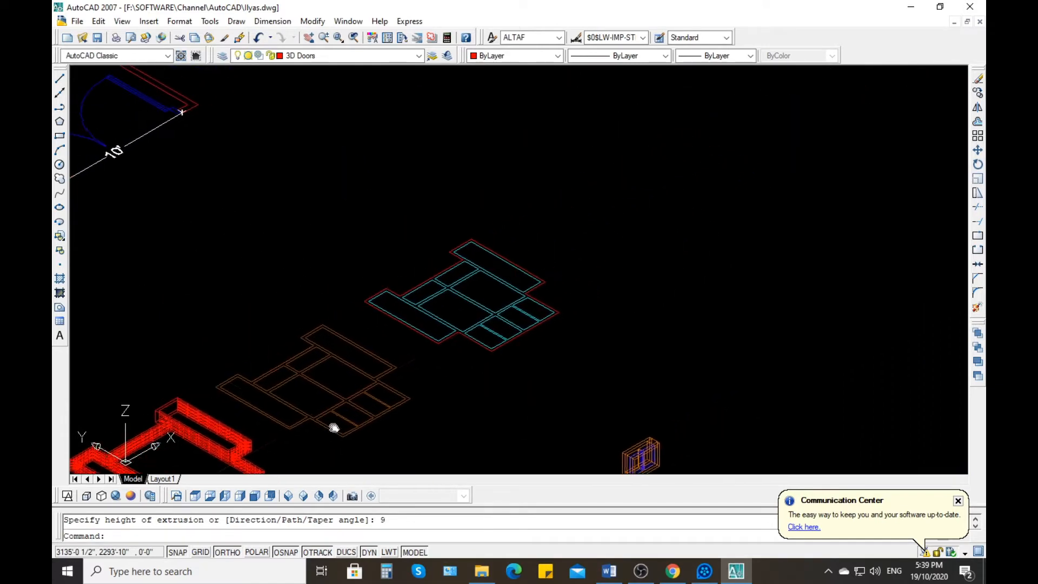
key("Return")
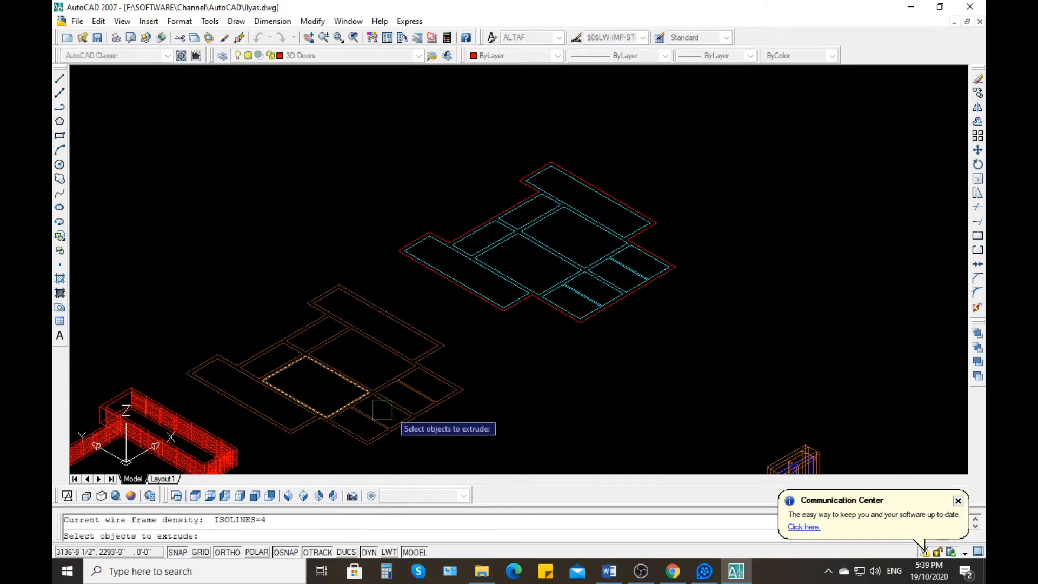
left_click(478, 419)
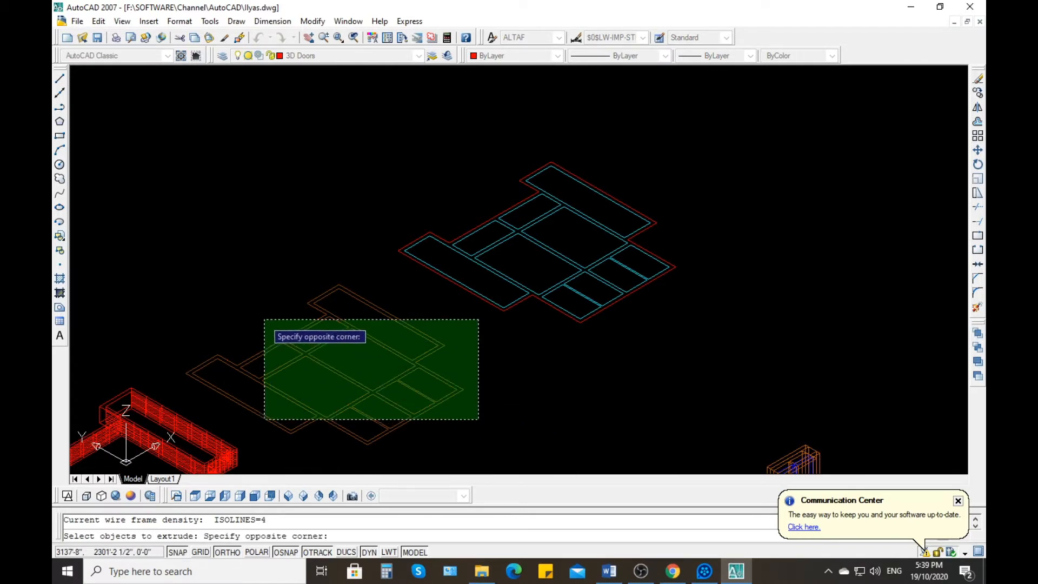
left_click(257, 310)
key("Return")
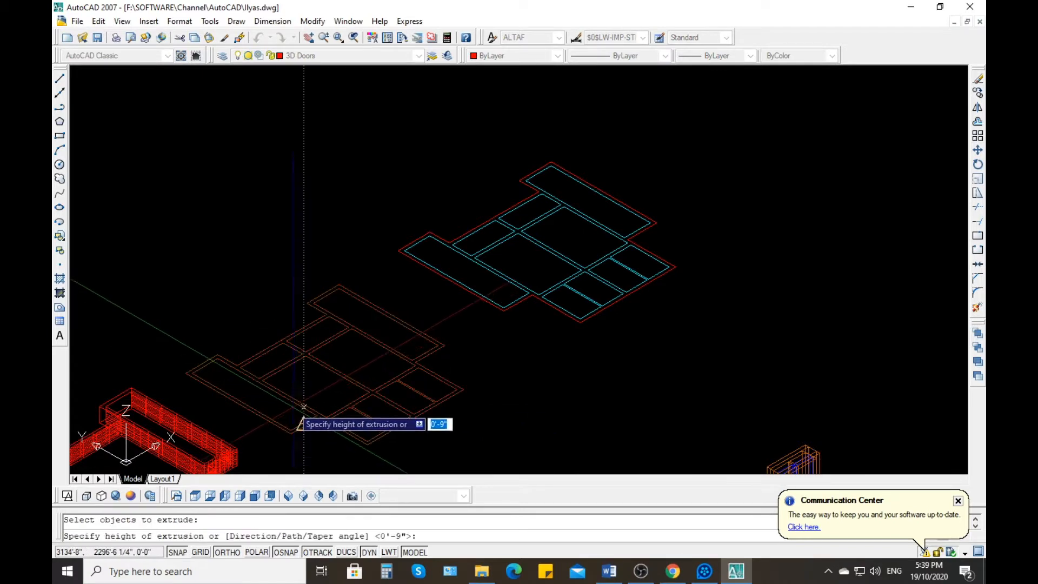
type("9")
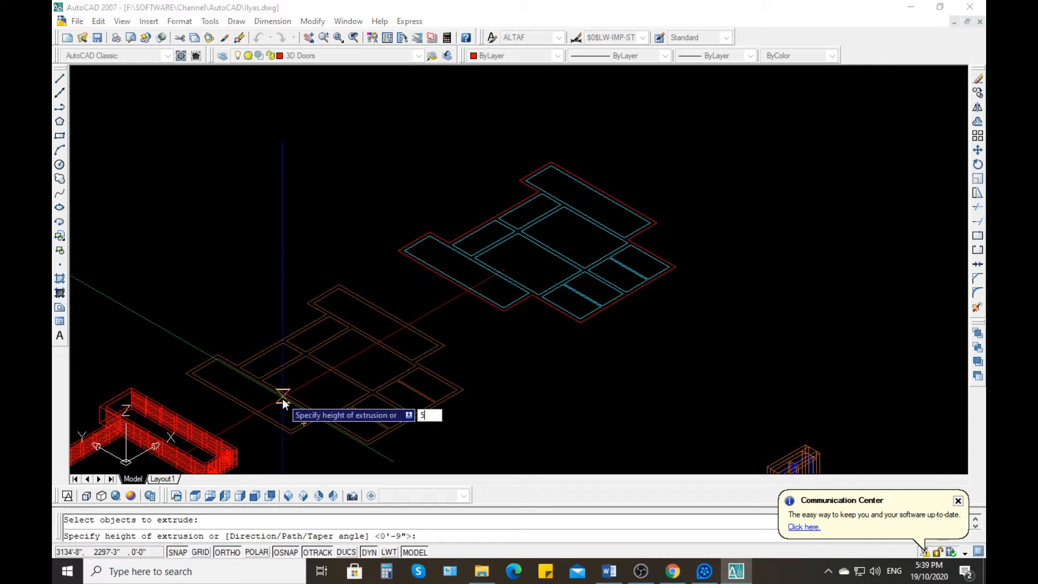
key("Return")
Extrude the ten cyan panels inside the third door drawing to a height of 2 inches, leaving out the red outer outline
key("Return")
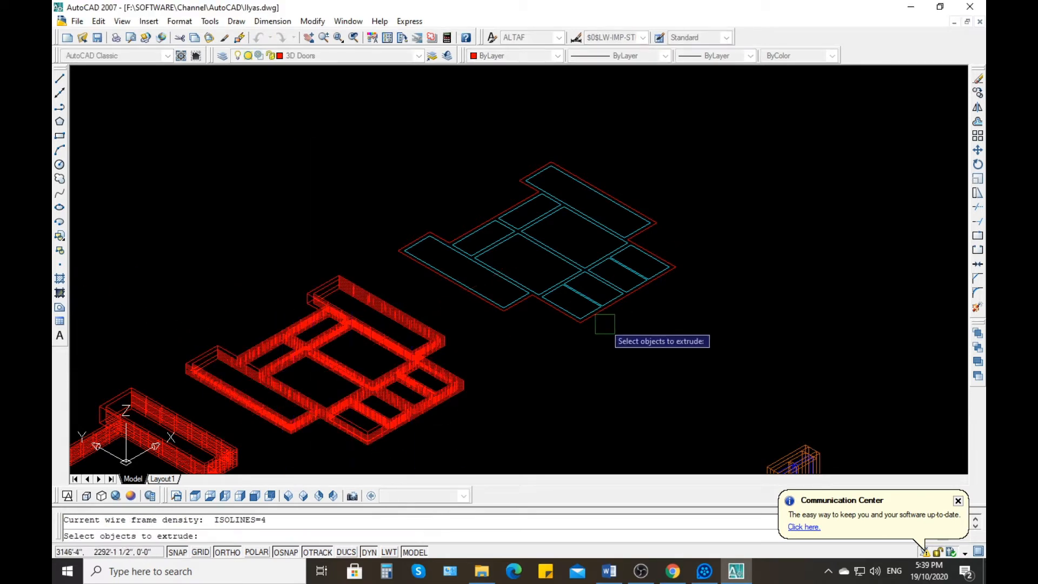
left_click(558, 201)
scroll(566, 192, "up", 3)
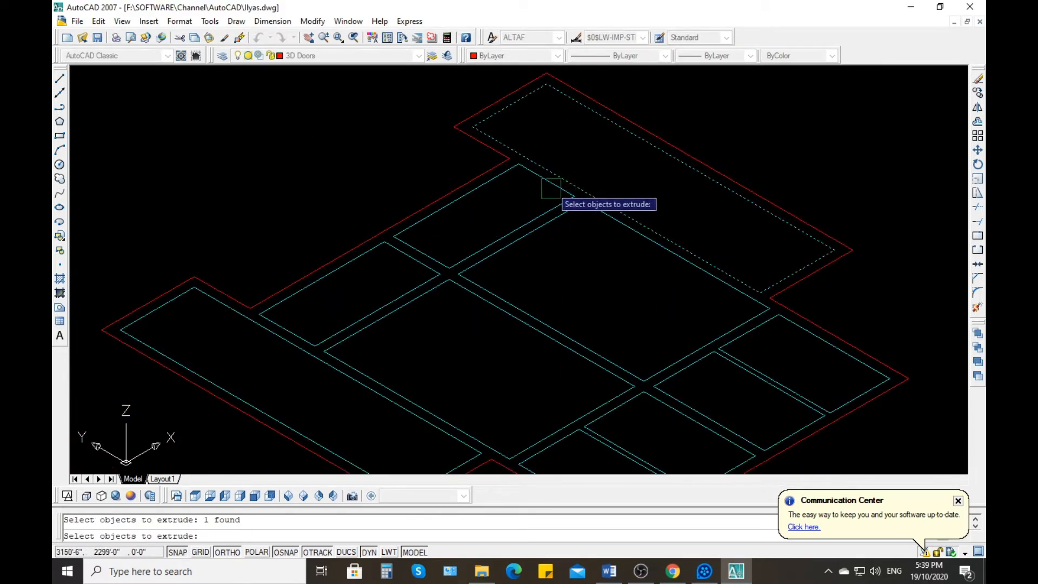
left_click(549, 183)
left_click(595, 209)
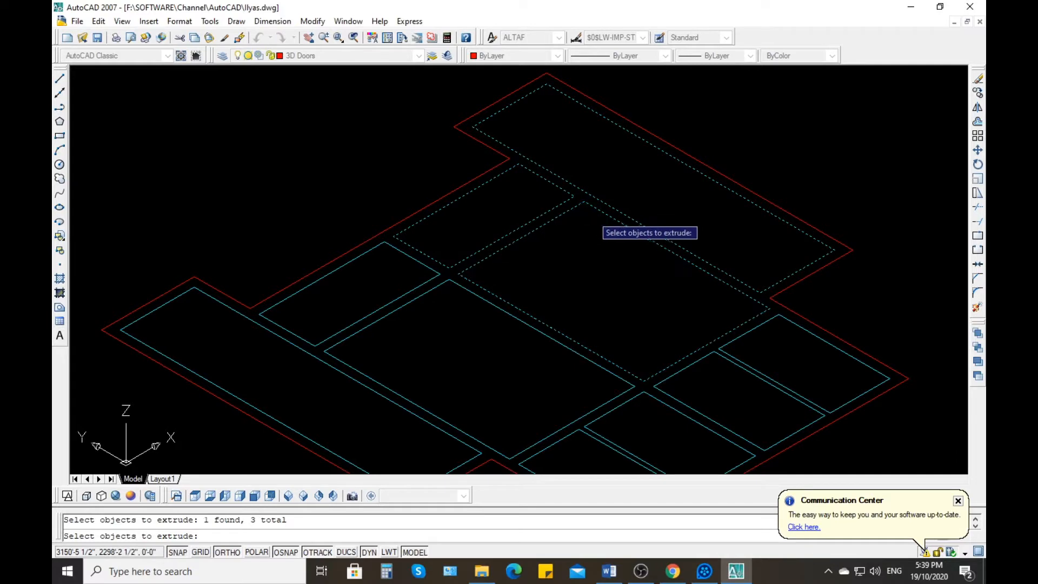
left_click(738, 339)
left_click(691, 370)
scroll(628, 388, "down", 3)
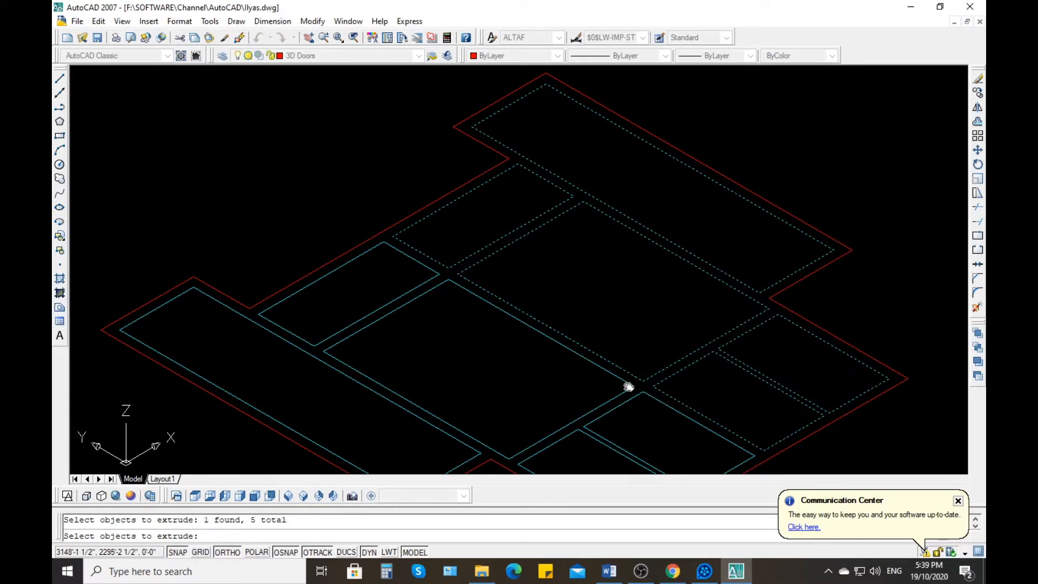
scroll(642, 303, "up", 3)
left_click(636, 317)
left_click(631, 320)
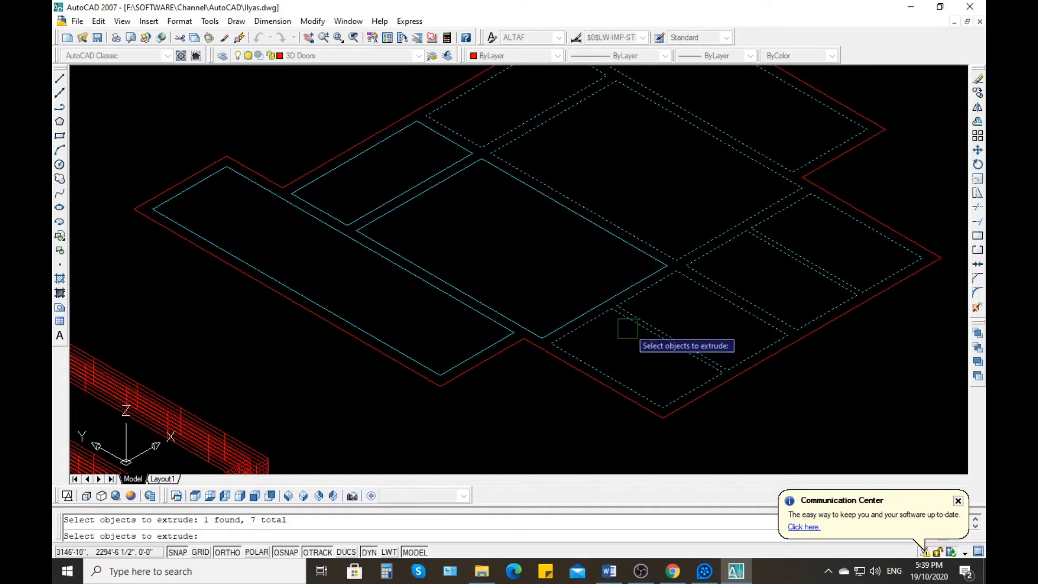
left_click(579, 317)
left_click(464, 317)
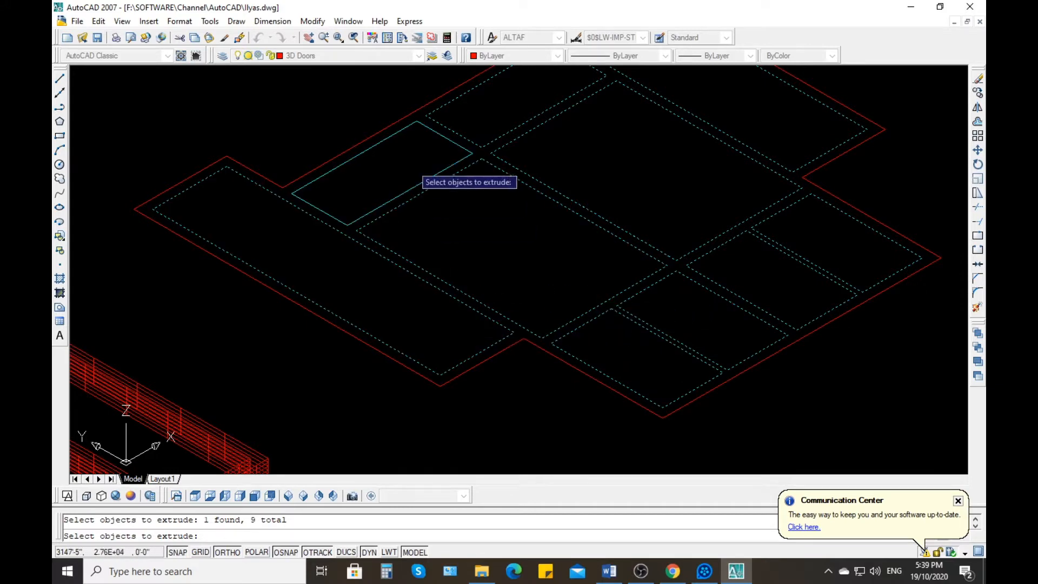
left_click(411, 186)
key("Return")
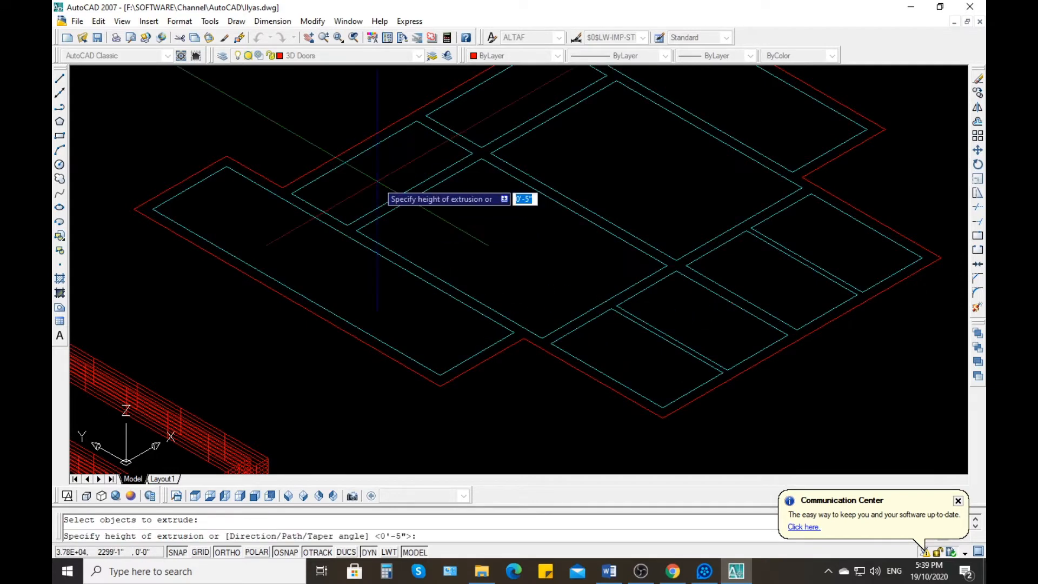
type("2")
key("Return")
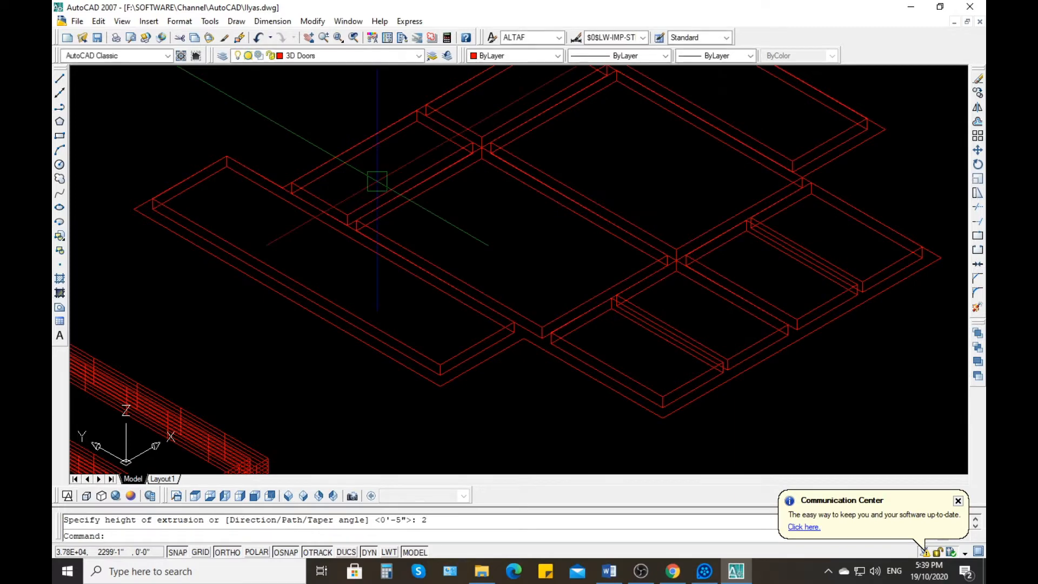
scroll(417, 220, "down", 3)
scroll(413, 242, "down", 2)
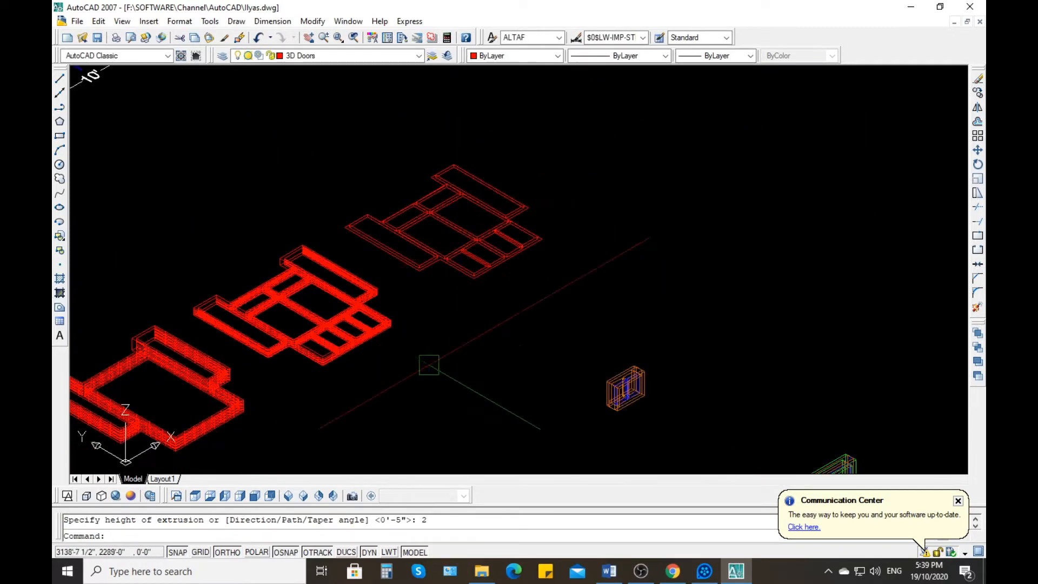
Frame the three extruded door drawings and display them in the shaded view
scroll(309, 421, "down", 2)
middle_click_drag(308, 422, 413, 396)
scroll(315, 385, "up", 2)
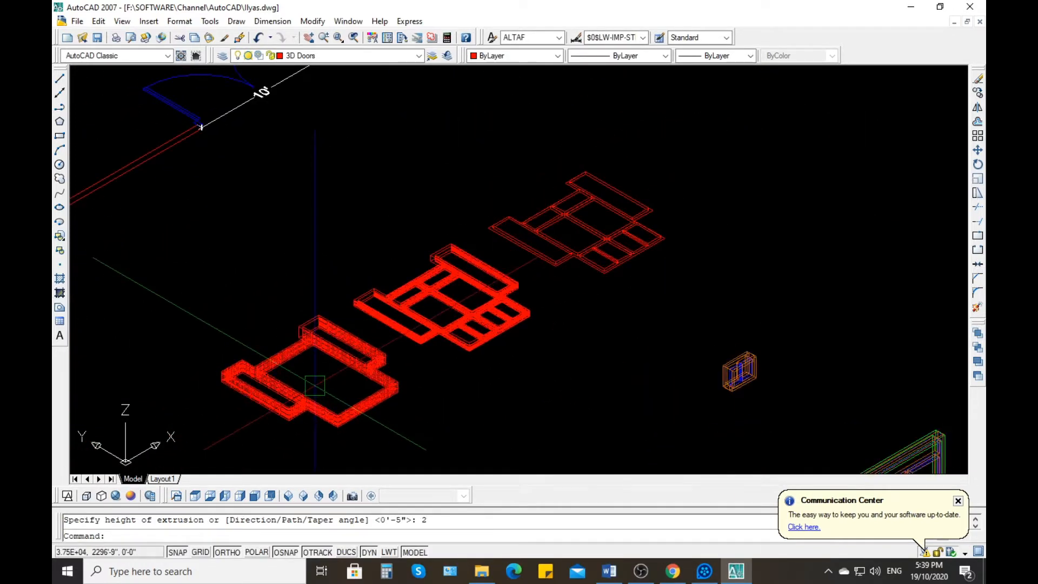
type("shade")
key("Return")
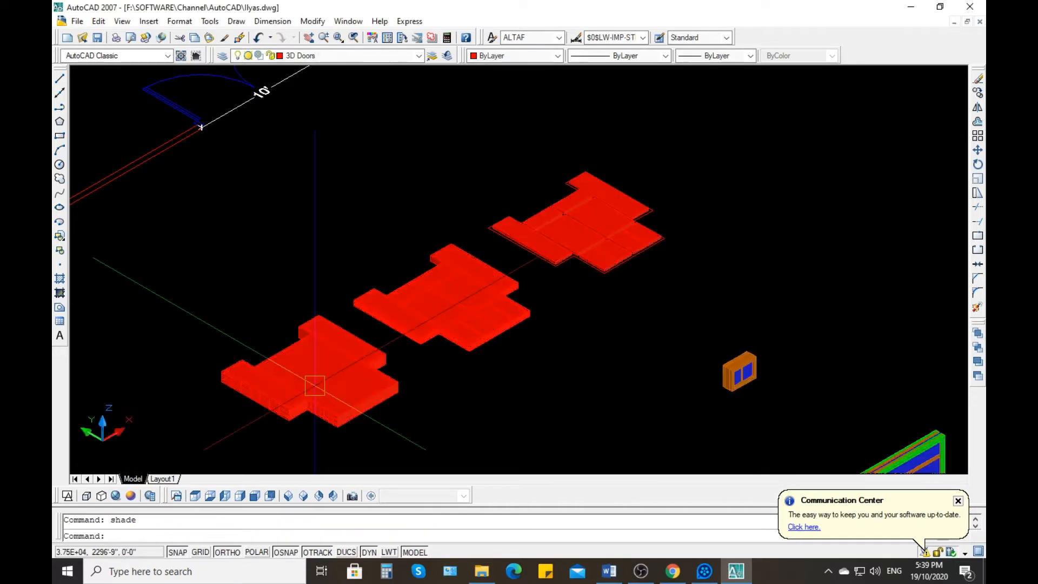
key("Escape")
Erase the loose extruded surface along the outer long side of the 9-inch door frame
scroll(237, 412, "up", 3)
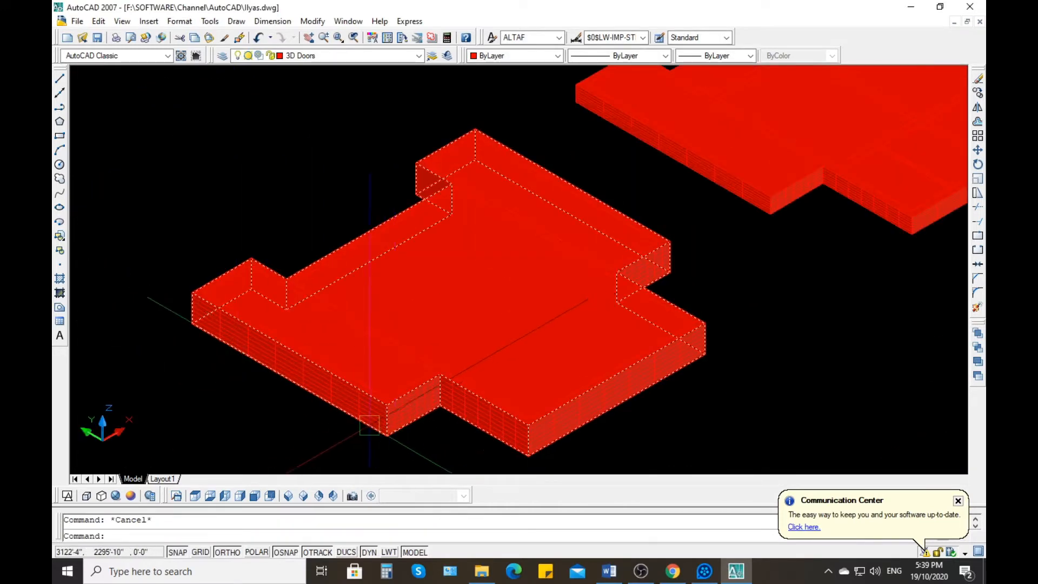
scroll(357, 413, "up", 3)
left_click(356, 403)
key("Delete")
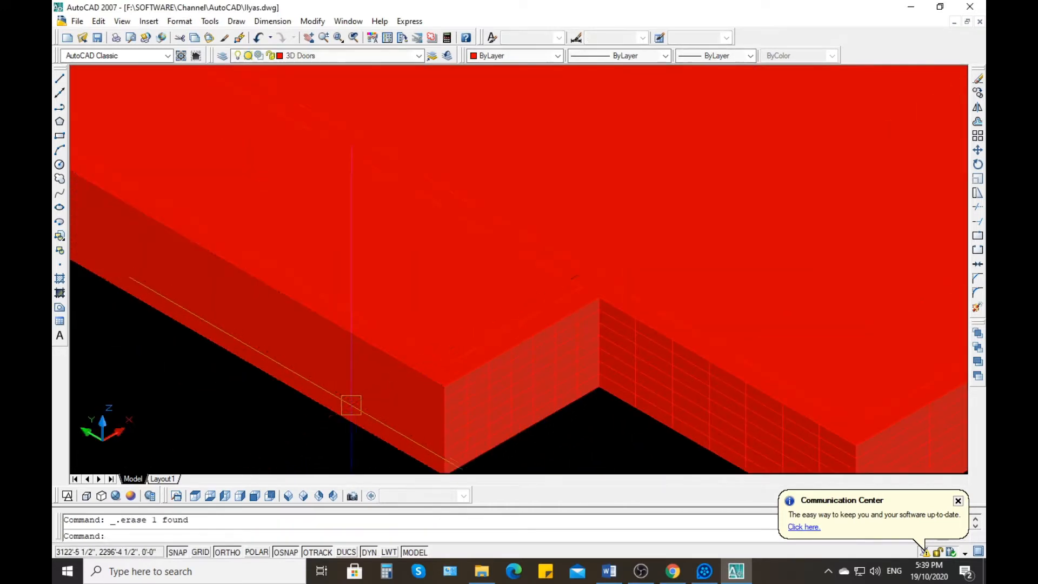
Subtract the large central solid and the two narrow side solids from the outer solid of the 9-inch door frame
scroll(325, 409, "down", 3)
type("su")
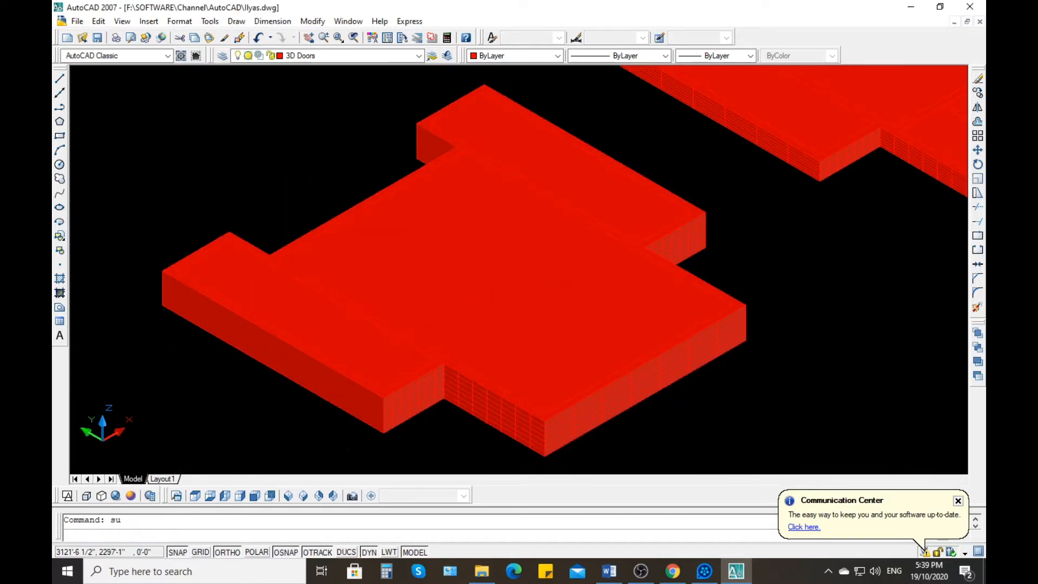
key("Return")
left_click(302, 397)
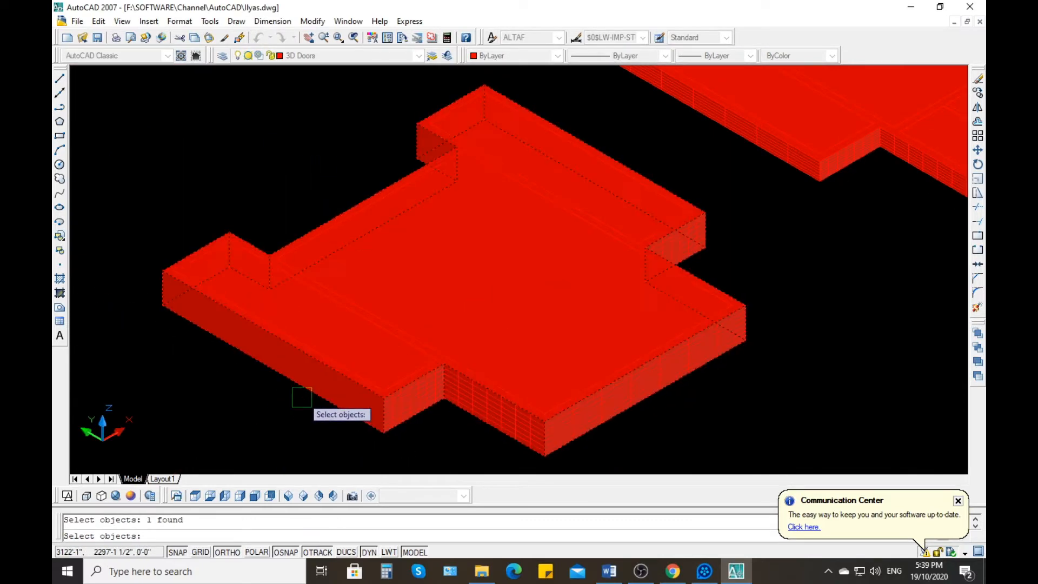
scroll(318, 386, "up", 2)
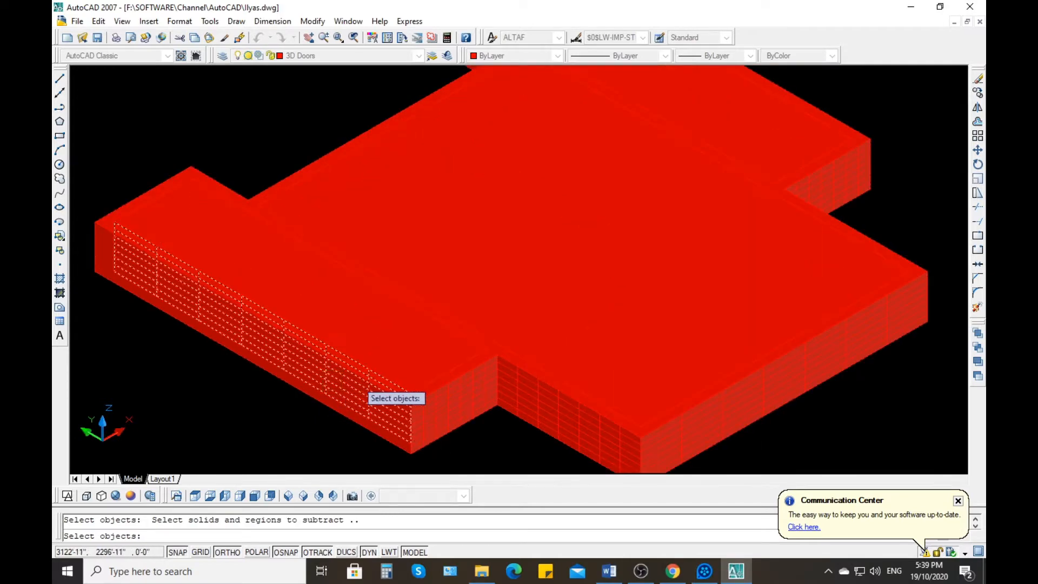
scroll(411, 373, "down", 2)
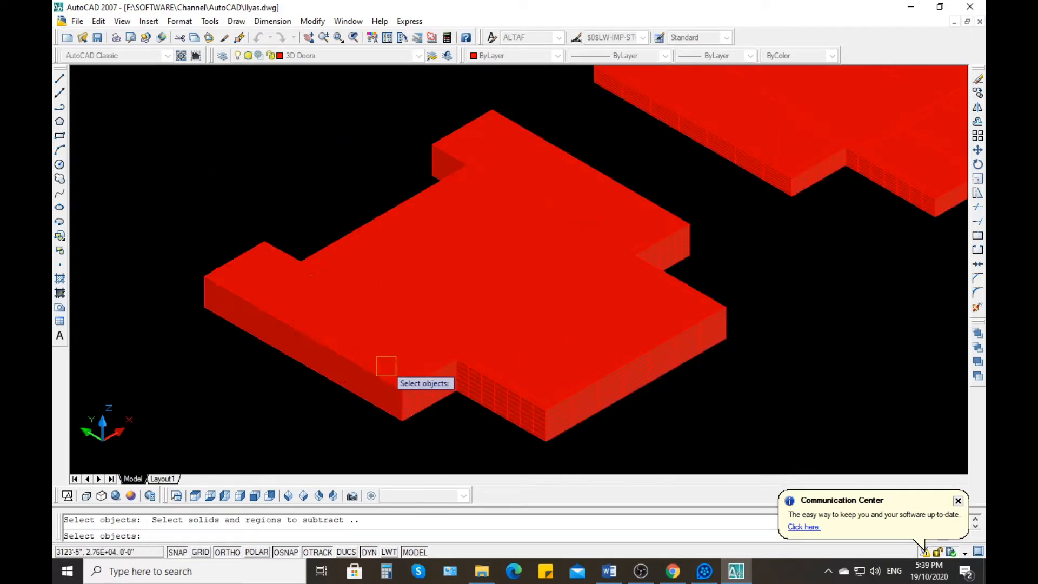
scroll(527, 403, "up", 2)
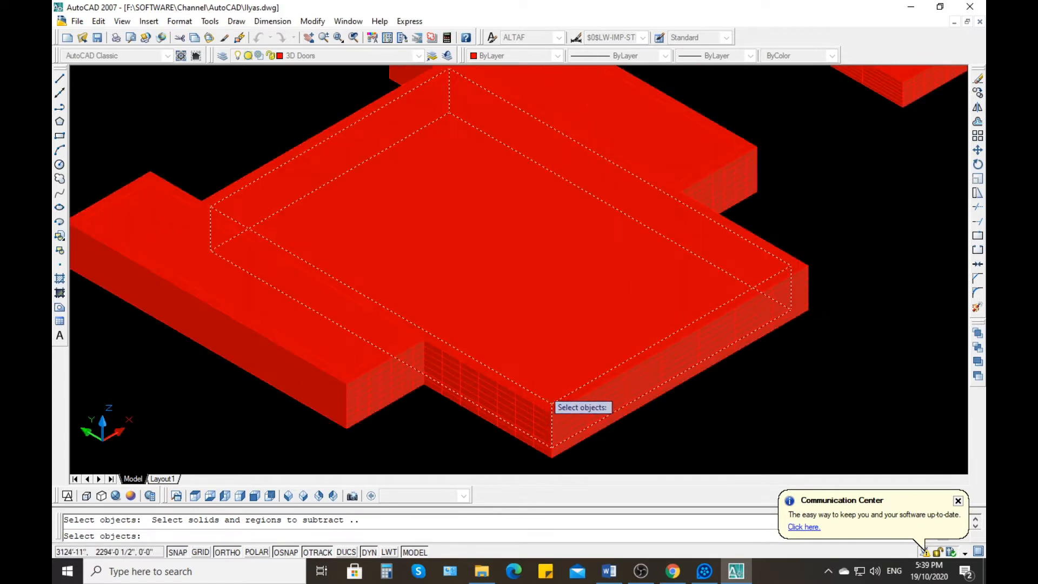
left_click(546, 388)
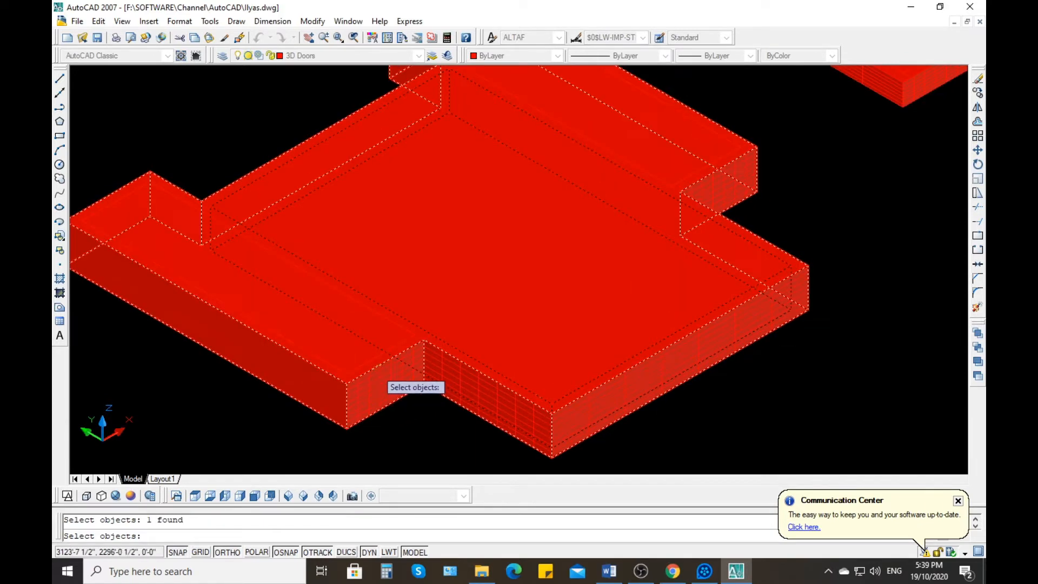
left_click(364, 355)
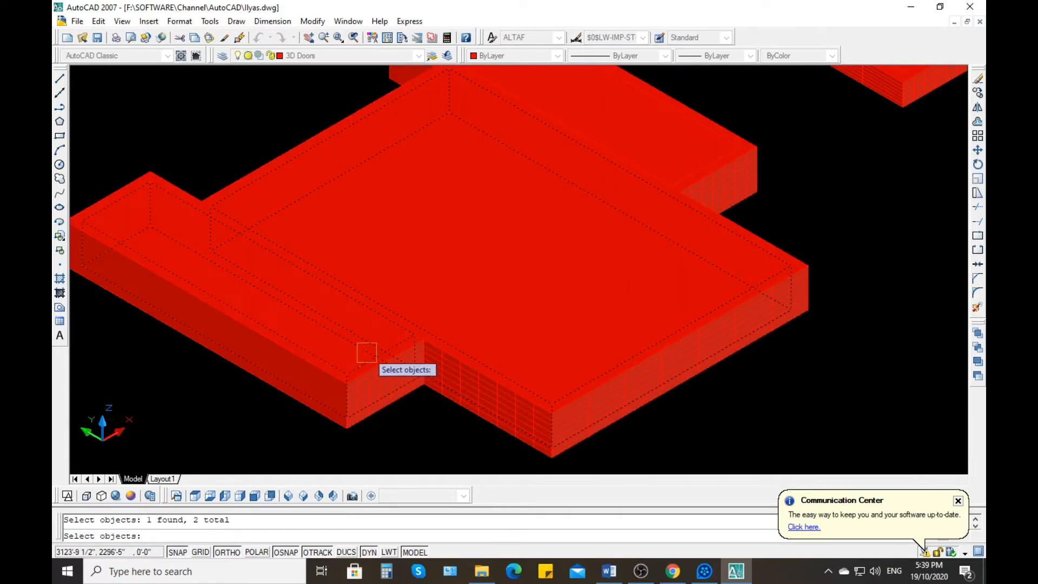
left_click(692, 168)
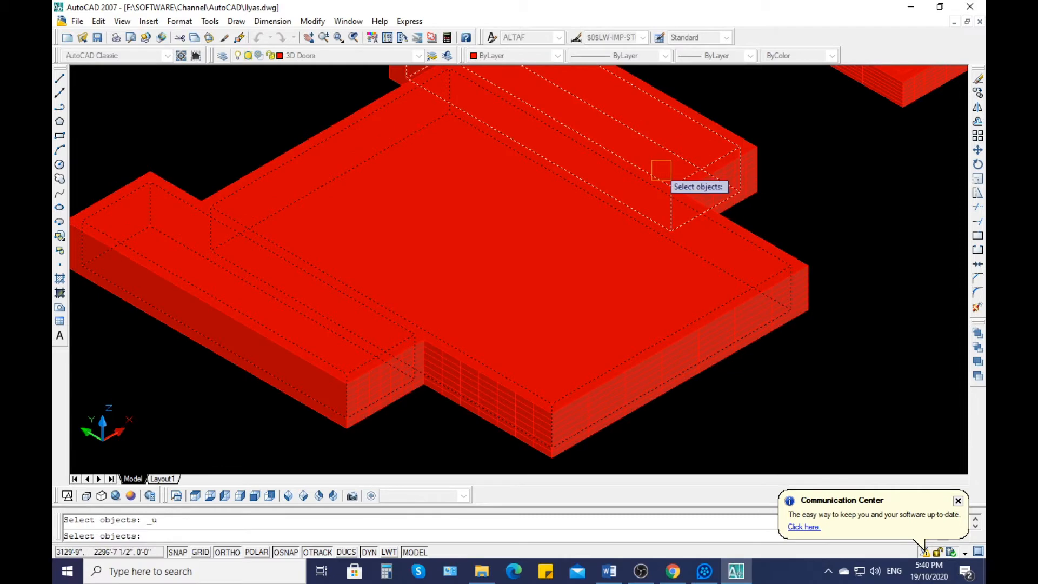
key("Return")
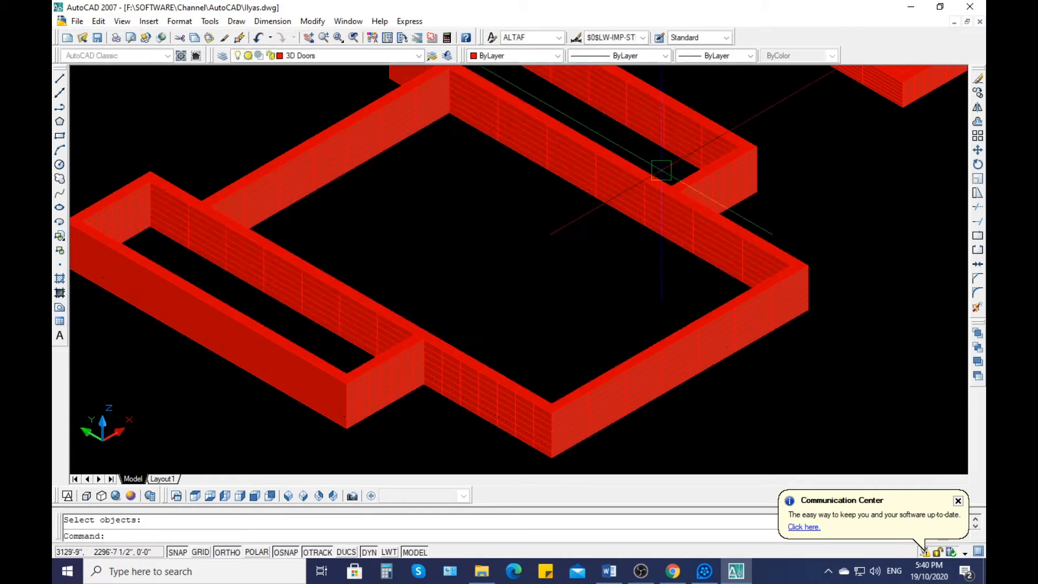
Move the hollowed 9-inch frame along the negative X direction, clear of its leftover extruded surfaces
scroll(533, 273, "down", 2)
scroll(374, 334, "up", 2)
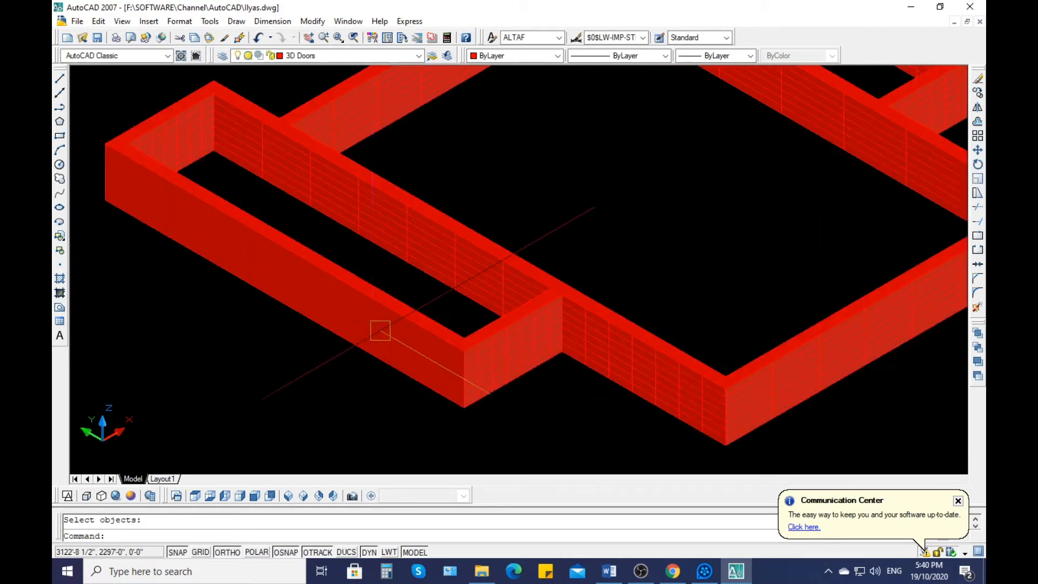
left_click(396, 319)
scroll(302, 323, "down", 1)
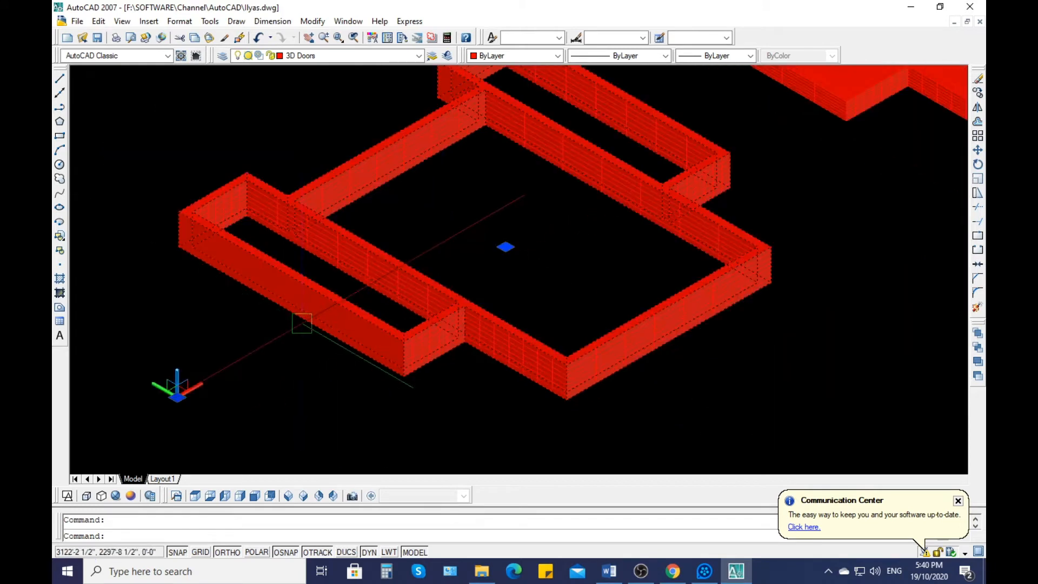
type("m")
key("Return")
left_click(459, 302)
scroll(508, 304, "down", 2)
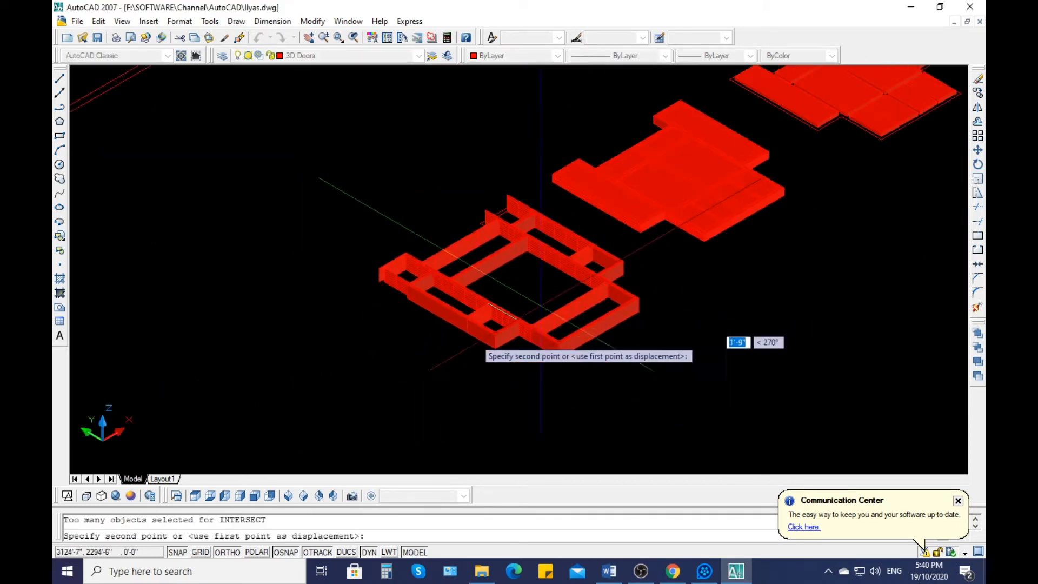
key("Escape")
Erase the leftover surfaces around the 9-inch frame's former central opening and far side panel
scroll(529, 371, "up", 3)
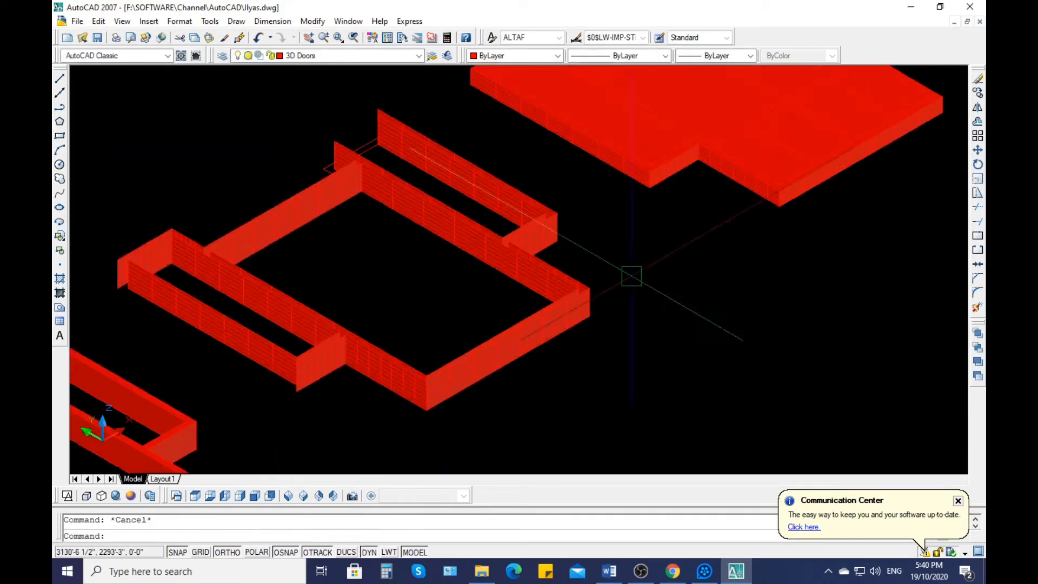
left_click(626, 297)
left_click(460, 346)
key("Delete")
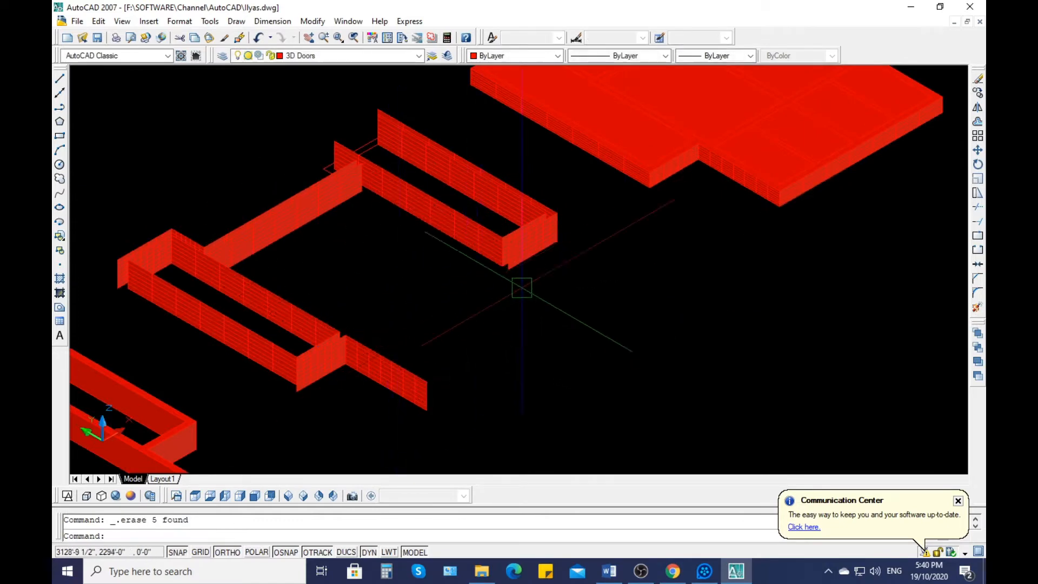
left_click(552, 297)
left_click(484, 208)
key("Delete")
left_click(423, 132)
left_click(281, 229)
key("Delete")
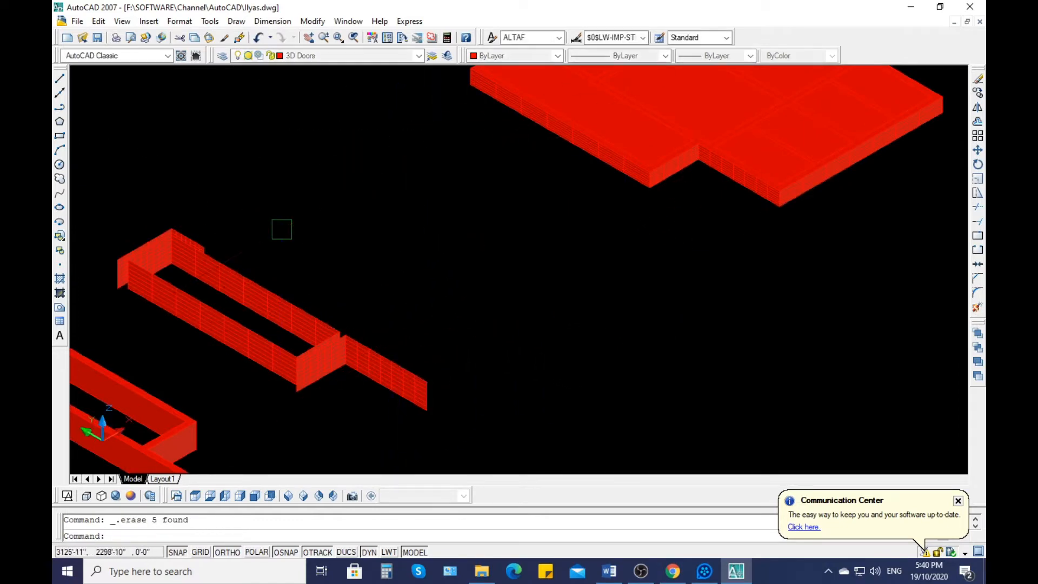
Erase the remaining leftover surfaces of the 9-inch frame's near side panel
left_click(361, 274)
left_click(250, 401)
key("Delete")
left_click(147, 184)
left_click(110, 287)
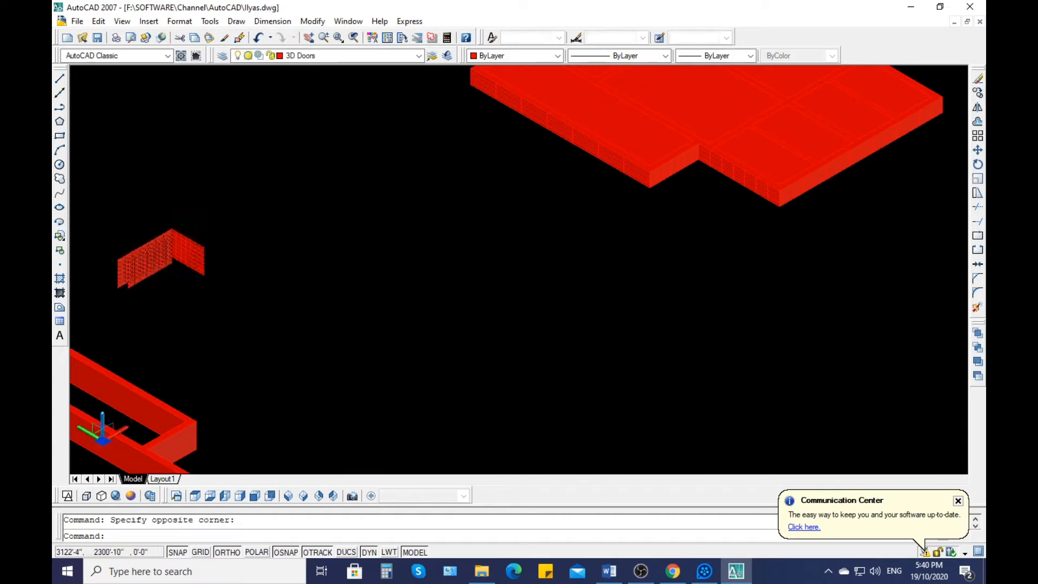
key("Delete")
scroll(453, 307, "down", 4)
middle_click_drag(360, 330, 352, 302)
key("Escape")
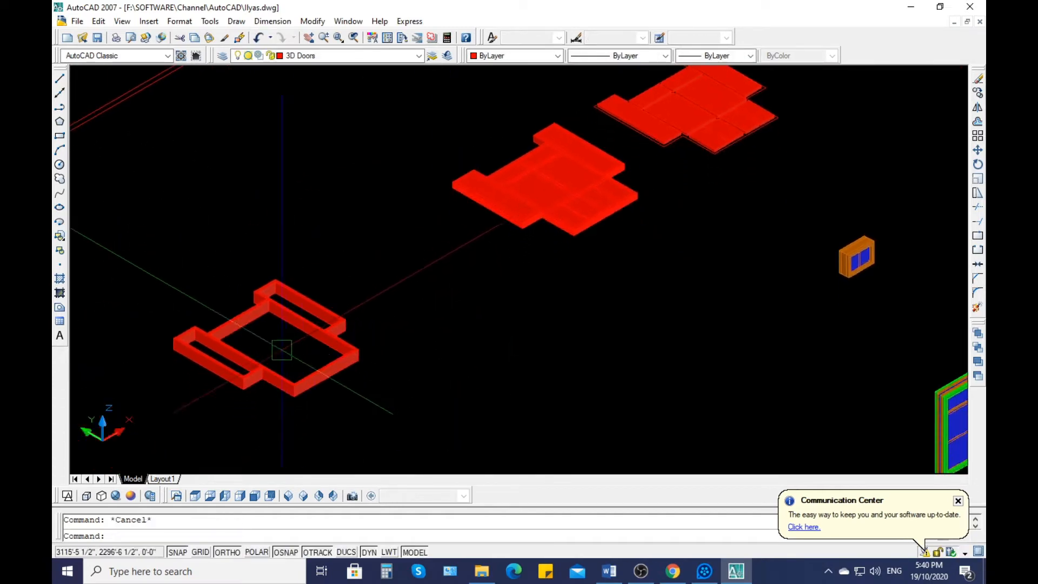
Erase the loose surfaces covering the outer edges of the 5-inch door's near side panel
scroll(579, 244, "up", 5)
scroll(475, 296, "up", 2)
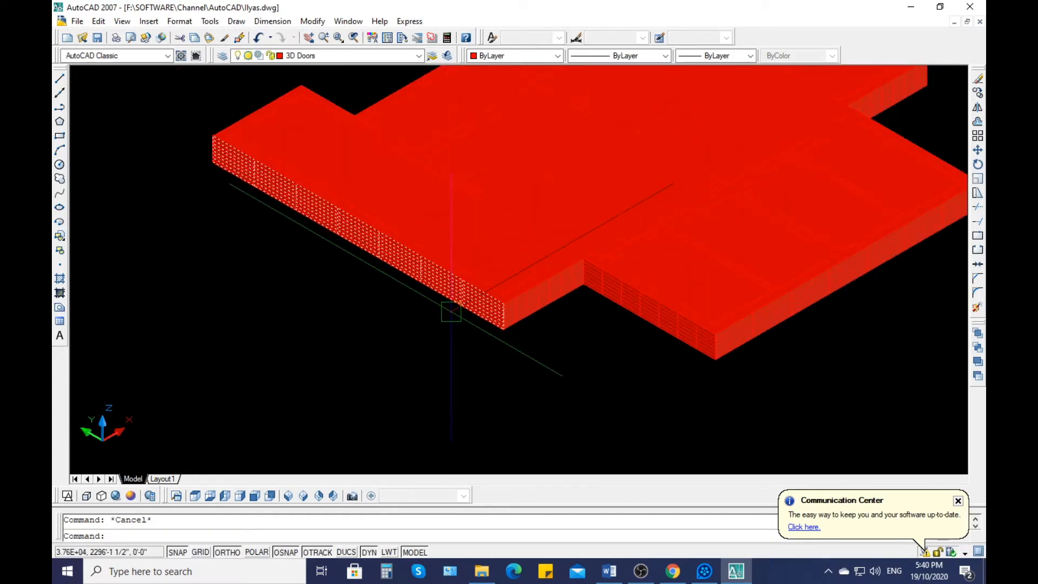
left_click(541, 303)
key("Delete")
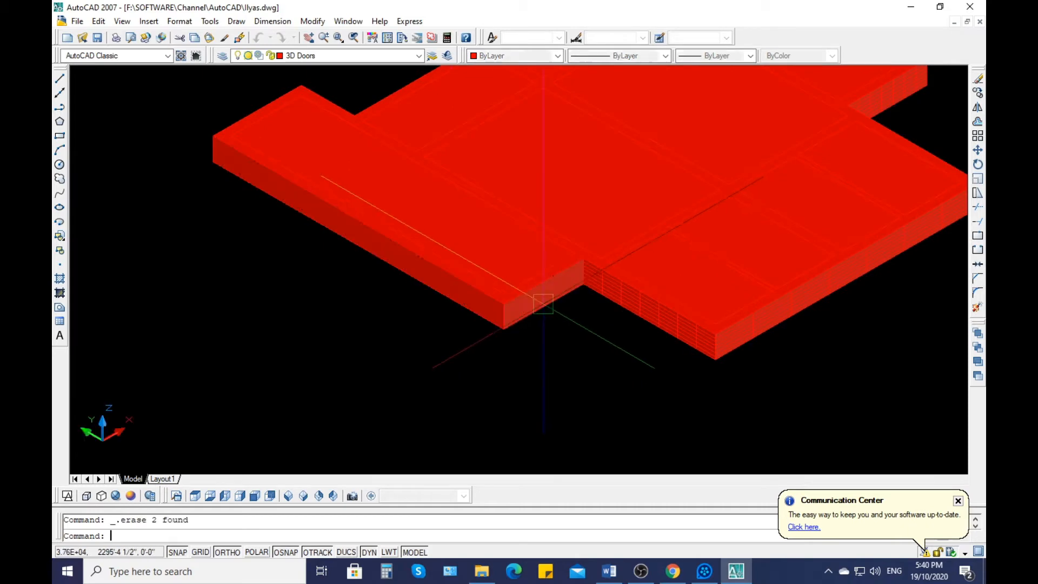
Subtract all inner solids from the outer solid of the 5-inch door to open up its divisions
type("su")
key("Return")
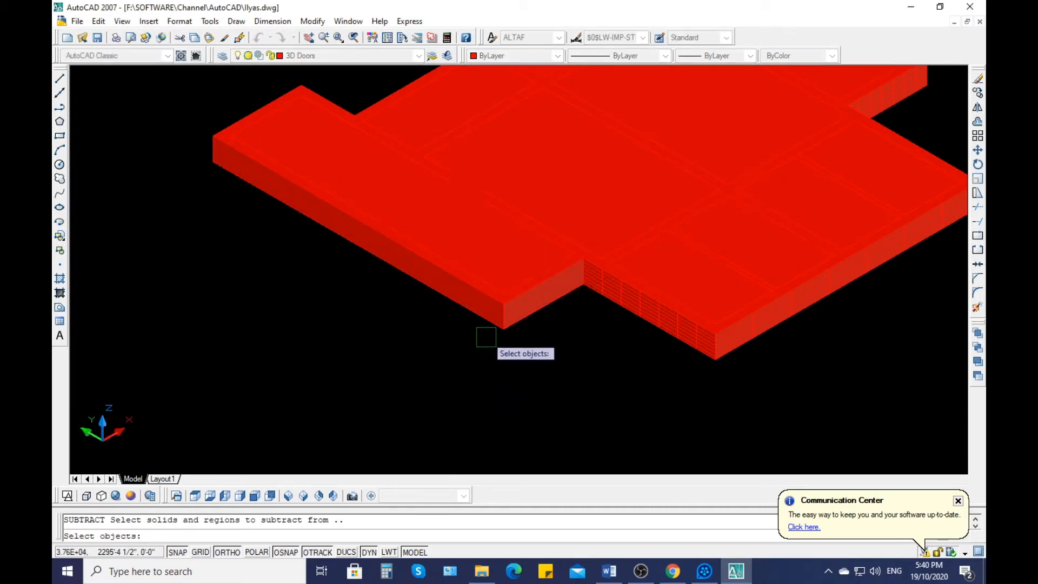
left_click(486, 322)
key("Return")
scroll(411, 374, "down", 5)
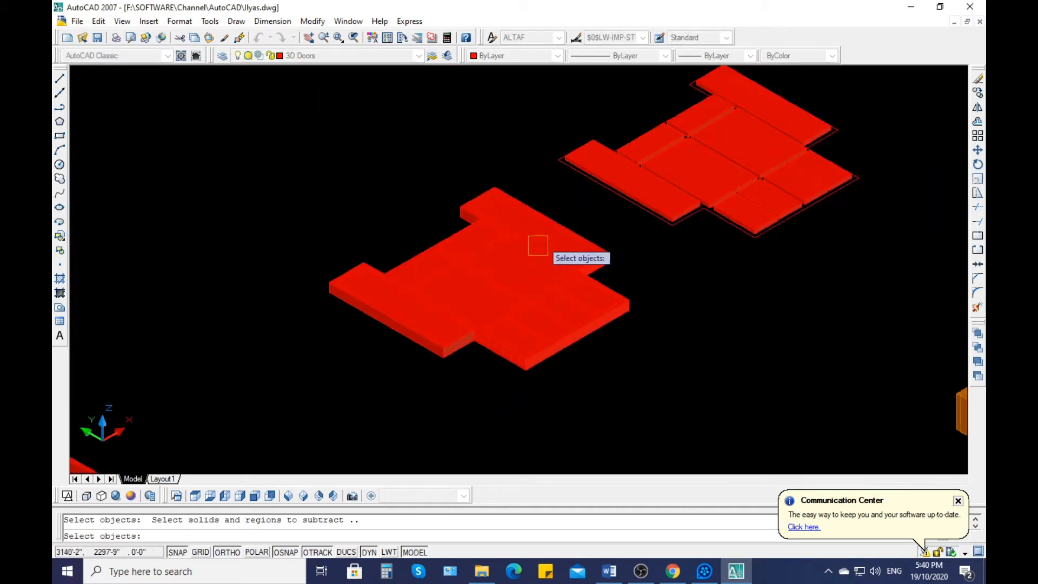
left_click(638, 225)
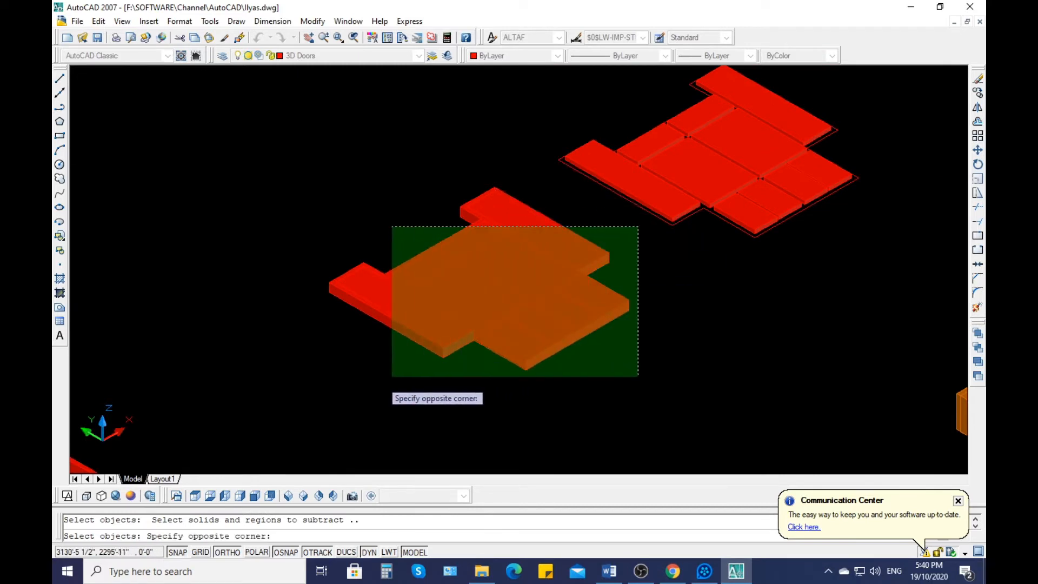
left_click(242, 433)
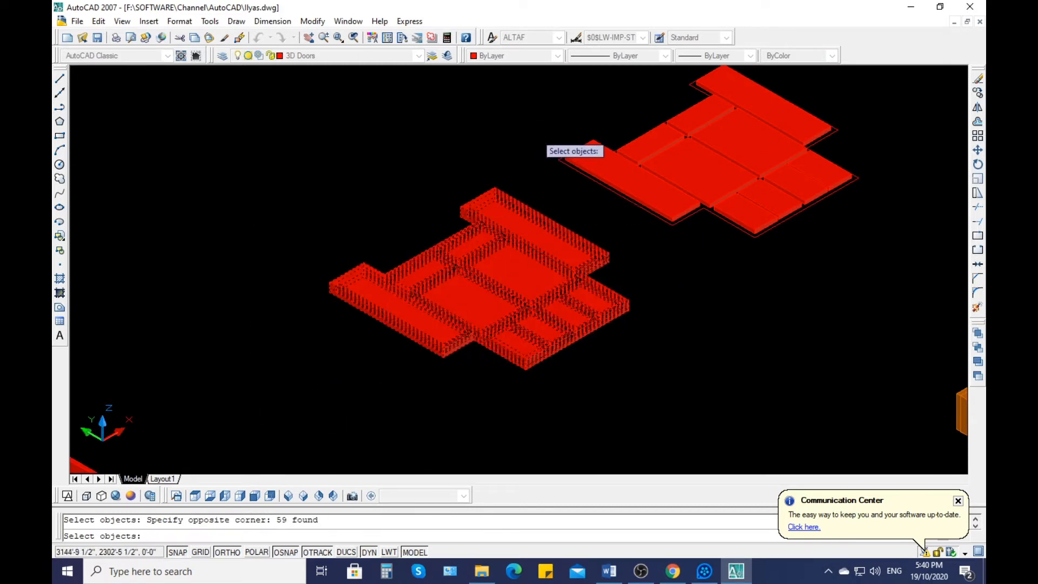
left_click(536, 134)
left_click(344, 359)
key("Return")
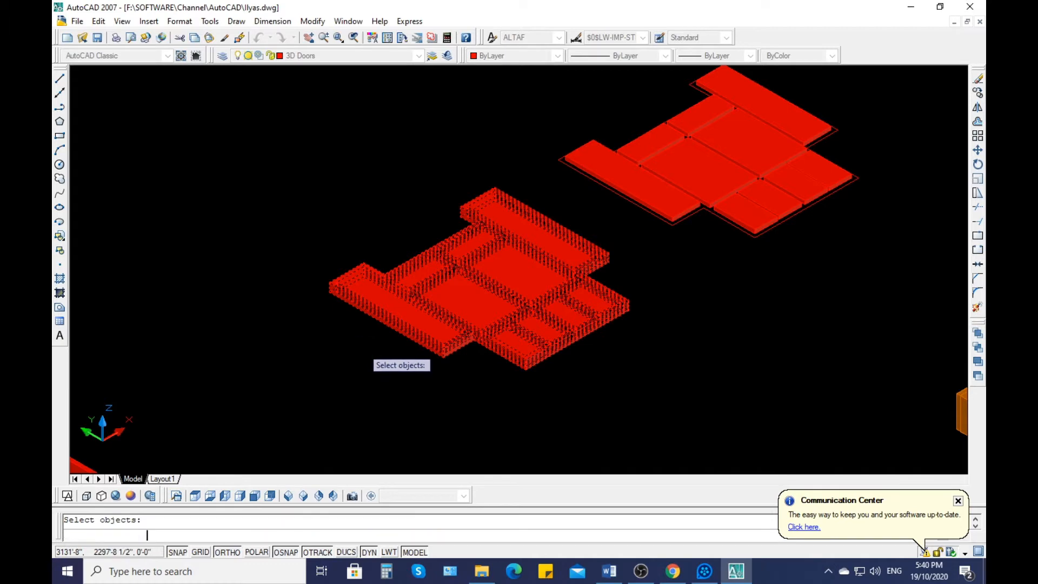
Move the hollowed 5-inch door frame along the negative X direction, clear of its leftover surfaces
scroll(413, 334, "up", 5)
key("ctrl+a")
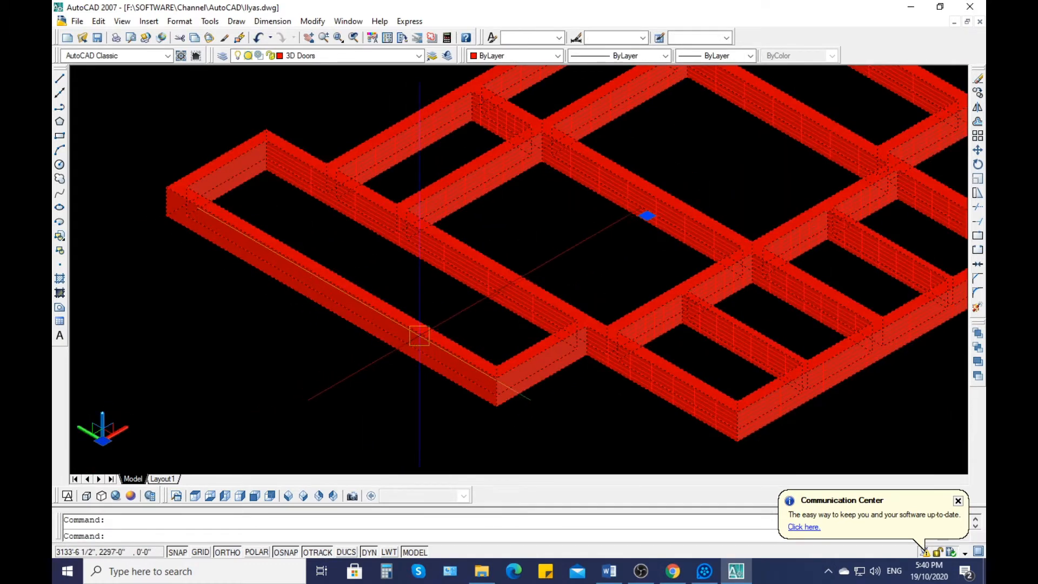
type("m")
key("Return")
left_click(603, 248)
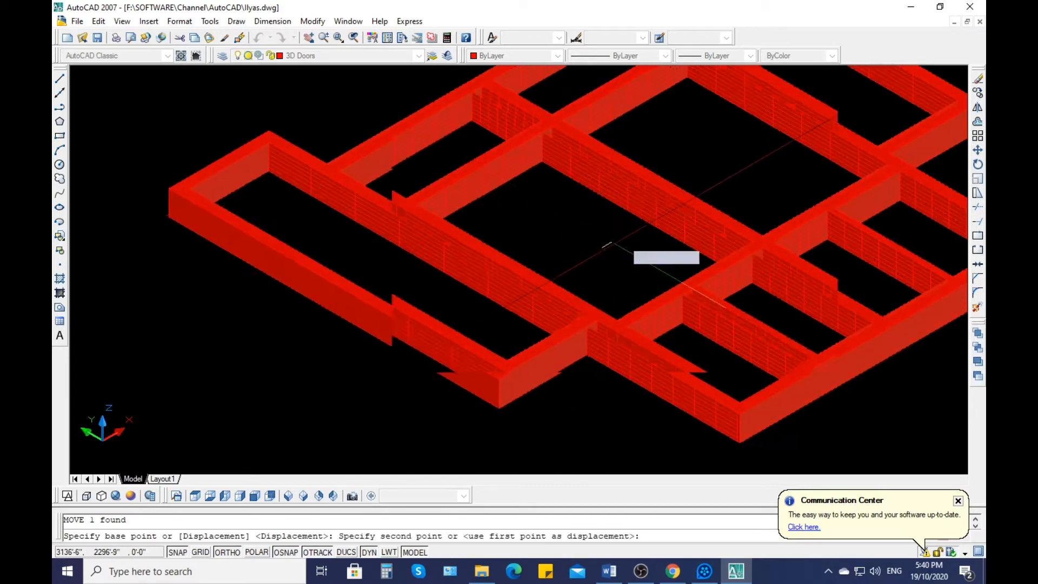
scroll(595, 259, "down", 4)
key("Escape")
scroll(565, 277, "up", 3)
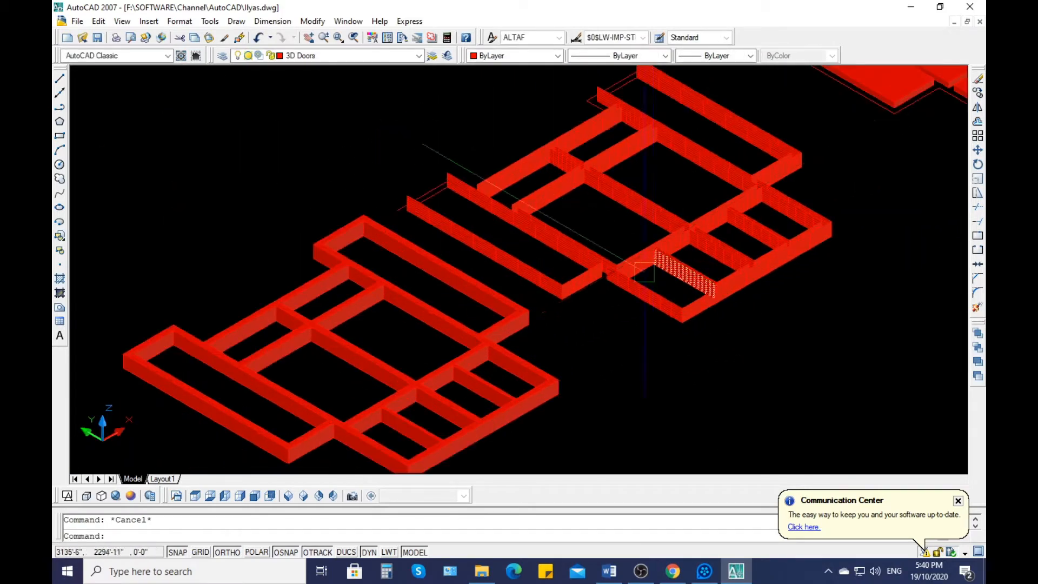
Erase the main groups of leftover division and side panel surfaces beside the moved 5-inch door frame
left_click(748, 355)
left_click(592, 142)
key("Delete")
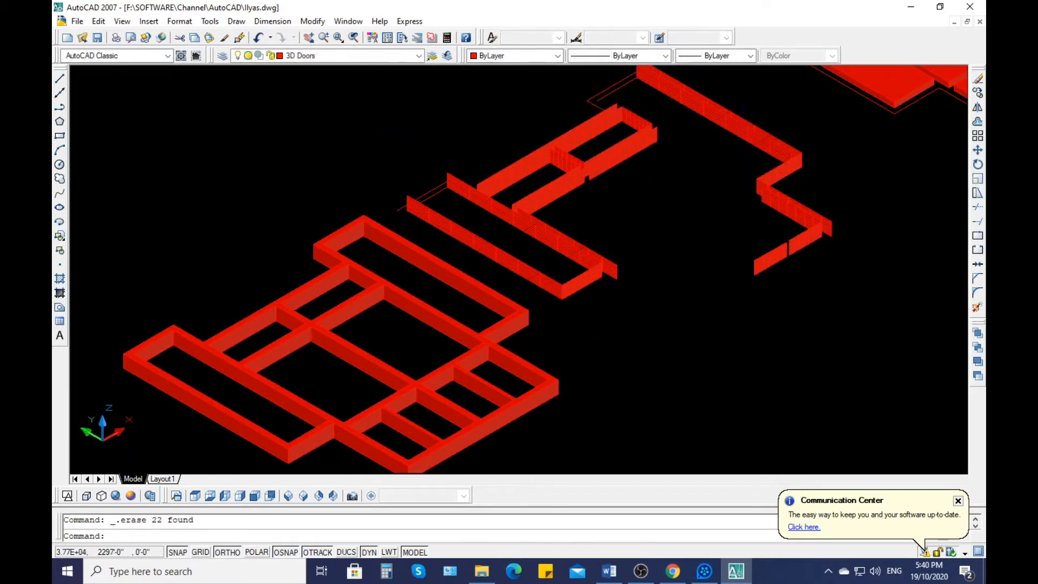
left_click(772, 99)
left_click(495, 194)
key("Delete")
left_click(594, 142)
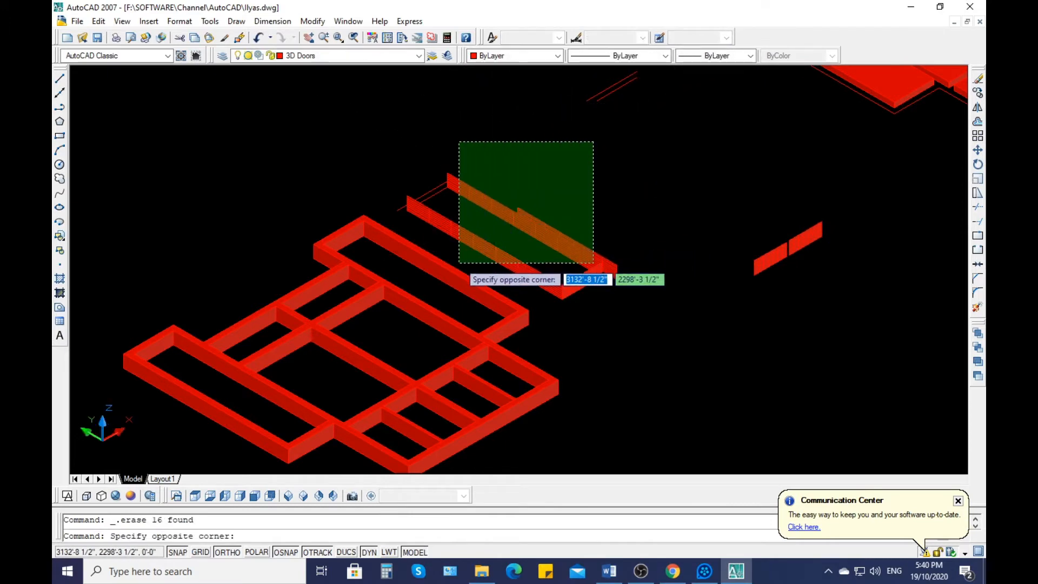
left_click(458, 264)
key("Delete")
Erase the remaining leftover side panel and edge surfaces beside the hollowed 5-inch door frame
left_click(470, 206)
left_click(426, 167)
key("Delete")
left_click(627, 263)
left_click(585, 291)
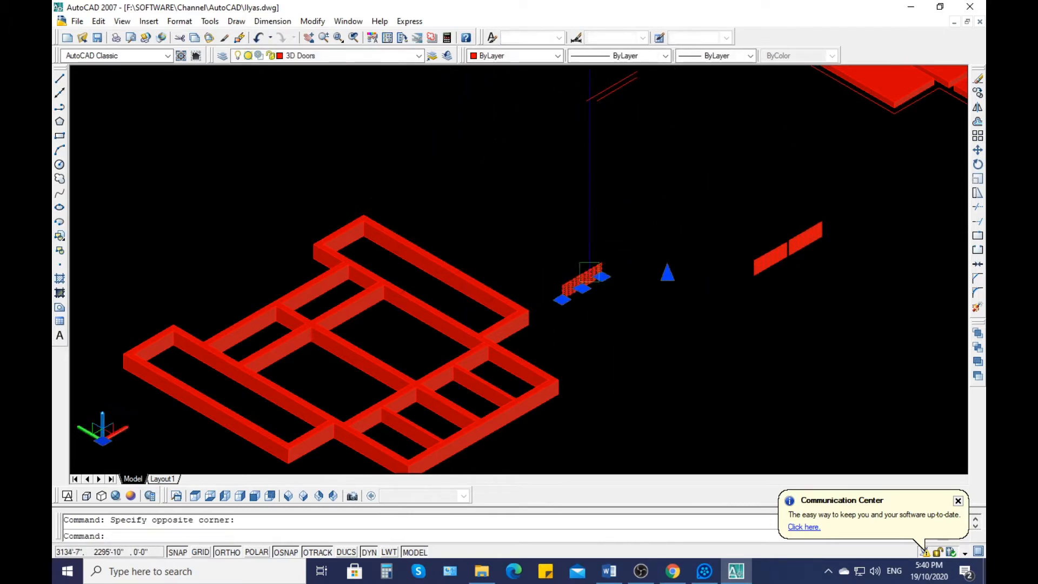
key("Delete")
Erase the separate pair of leftover surfaces and the short stray edge surfaces near the panel solids
left_click(850, 312)
left_click(776, 233)
key("Delete")
left_click(676, 175)
left_click(542, 93)
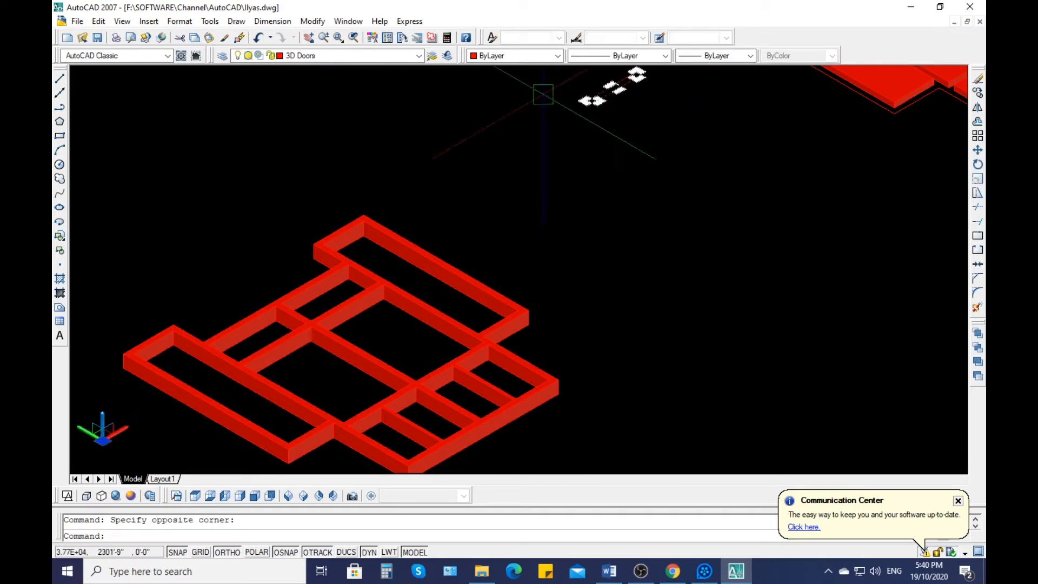
key("Delete")
Set the color of all the door's panel solids and their outlines to Cyan
mouse_move(605, 178)
middle_mouse_down()
mouse_move(530, 290)
mouse_move(436, 341)
middle_mouse_up()
scroll(354, 304, "down", 1)
scroll(603, 223, "up", 1)
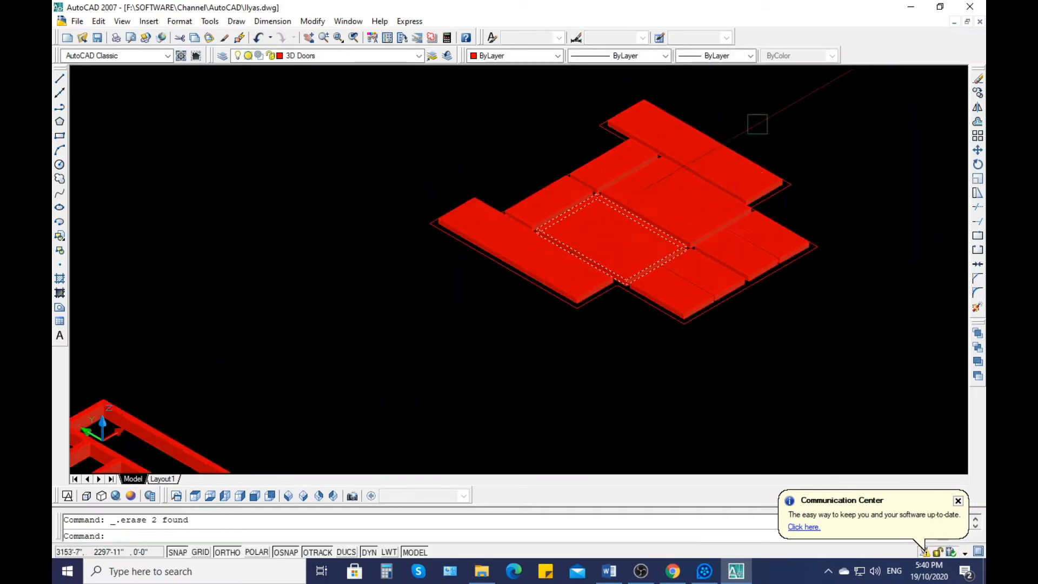
left_click(787, 105)
left_click(404, 329)
left_click(517, 54)
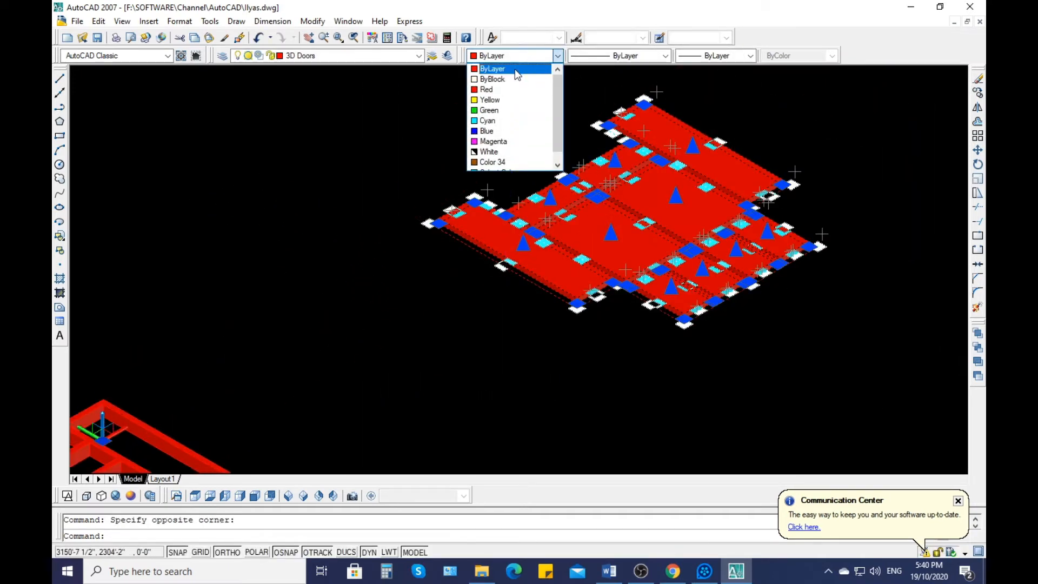
left_click(511, 116)
scroll(651, 179, "down", 2)
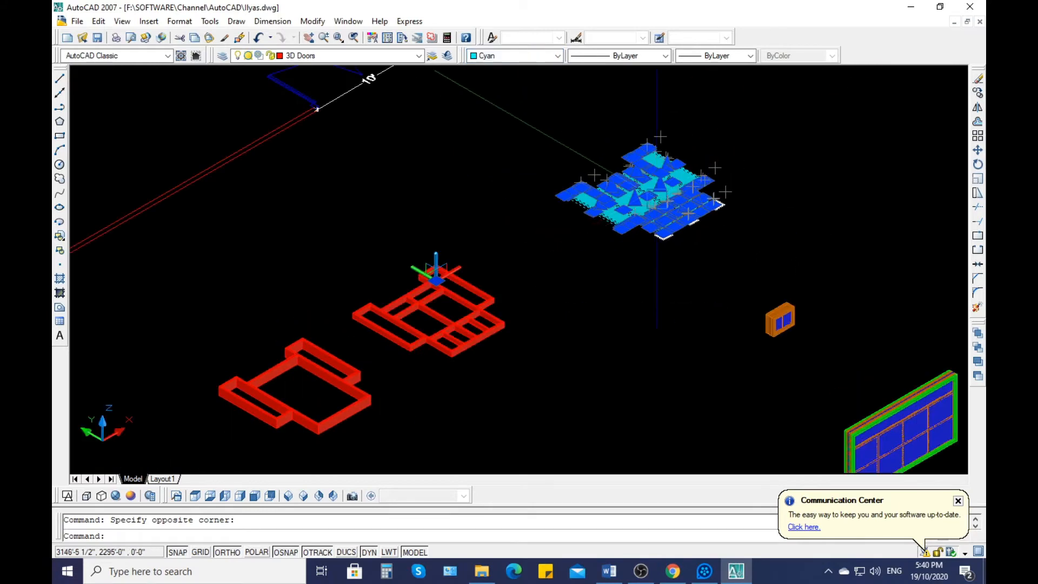
key("Escape")
Set the color of the hollowed door frame with the divisions to Color 34
left_click(513, 229)
left_click(410, 346)
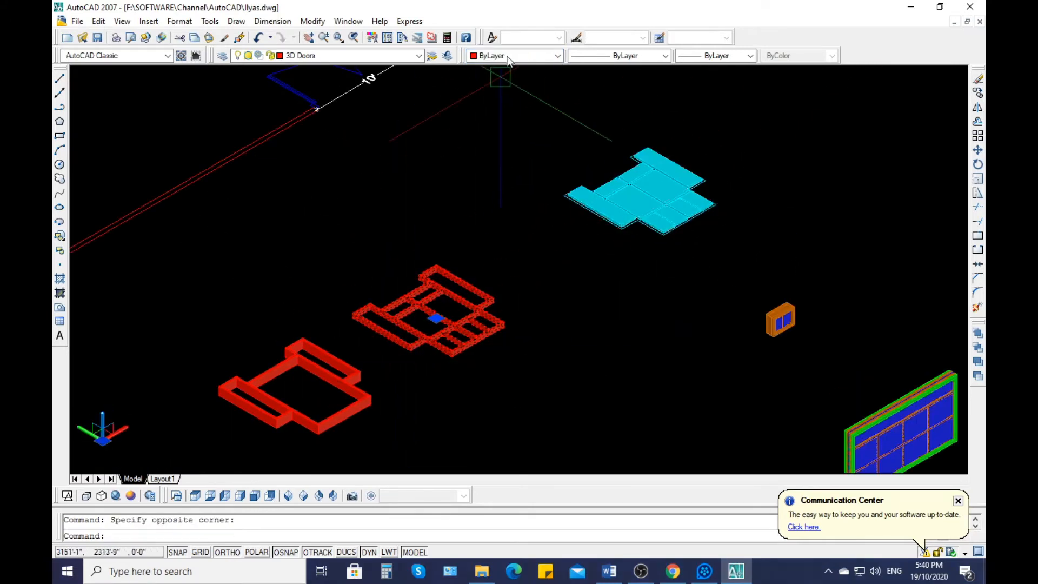
left_click(505, 160)
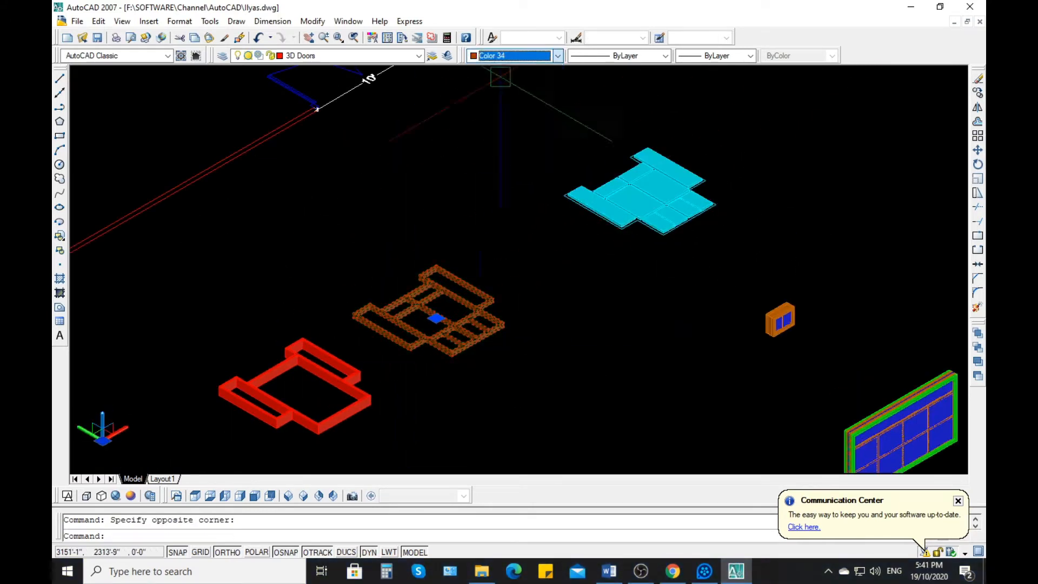
key("Escape")
Move the cyan panels into the brown frame, from their outline's near corner to the midpoint of the frame's near vertical corner edge
middle_click_drag(272, 421, 341, 347)
scroll(497, 304, "up", 2)
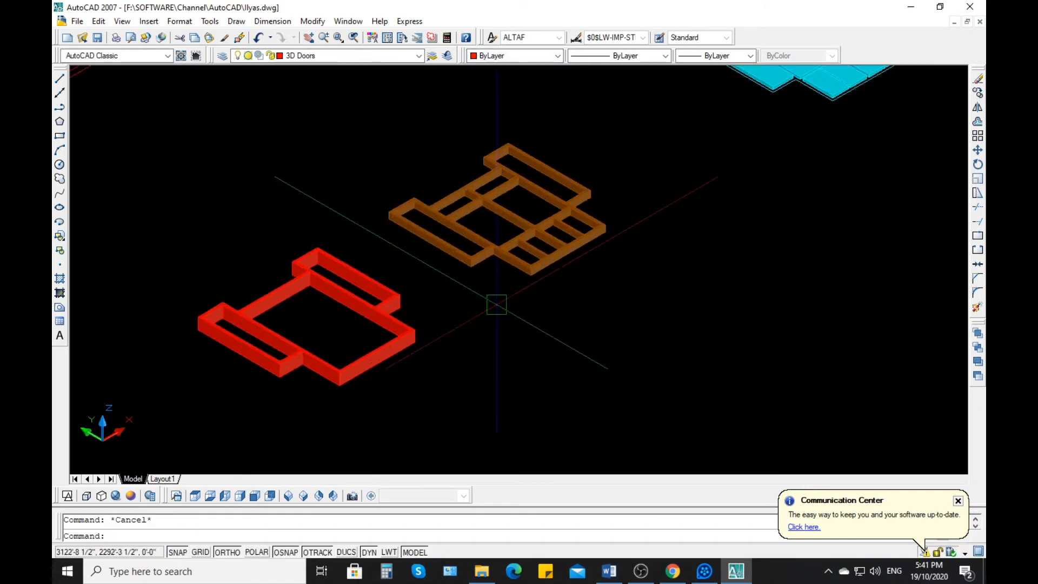
scroll(430, 346, "down", 3)
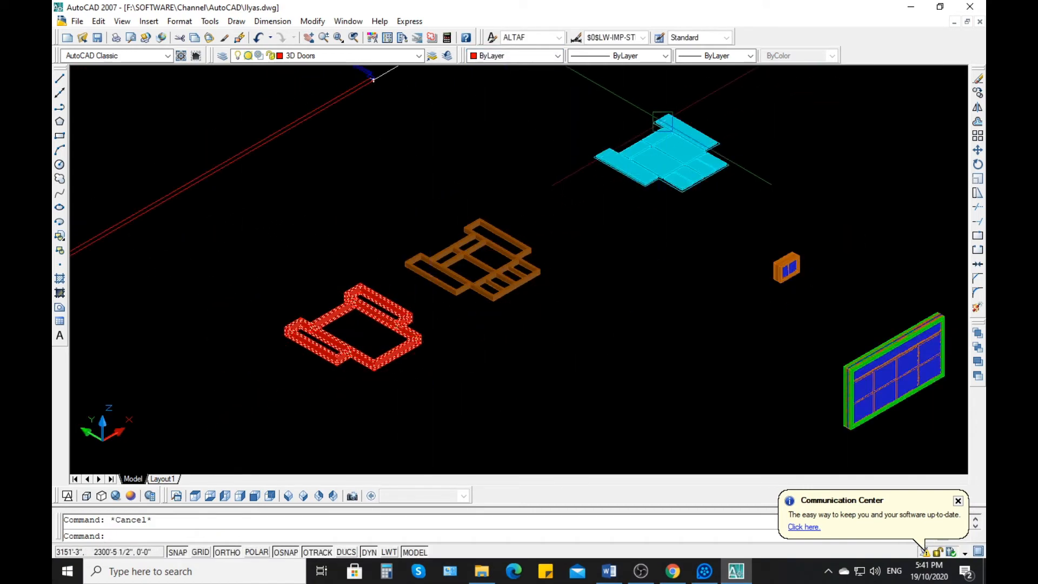
scroll(670, 114, "up", 3)
left_click(788, 101)
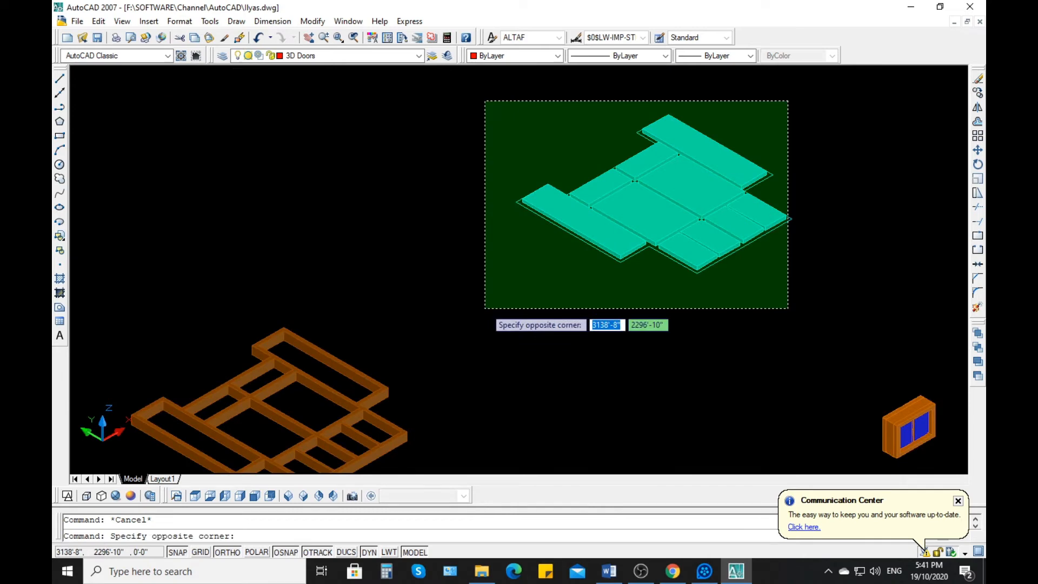
left_click(486, 308)
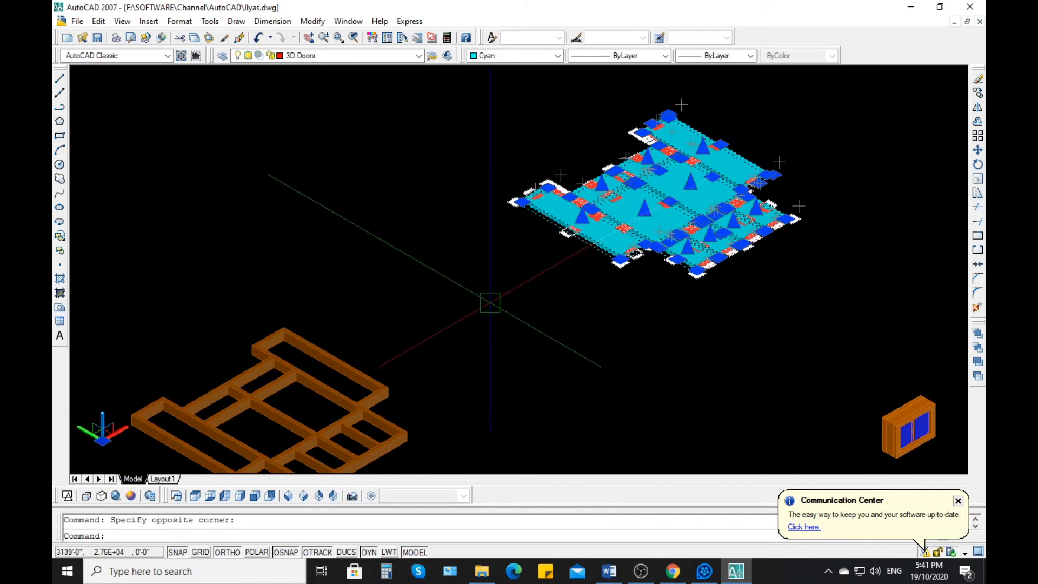
type("m")
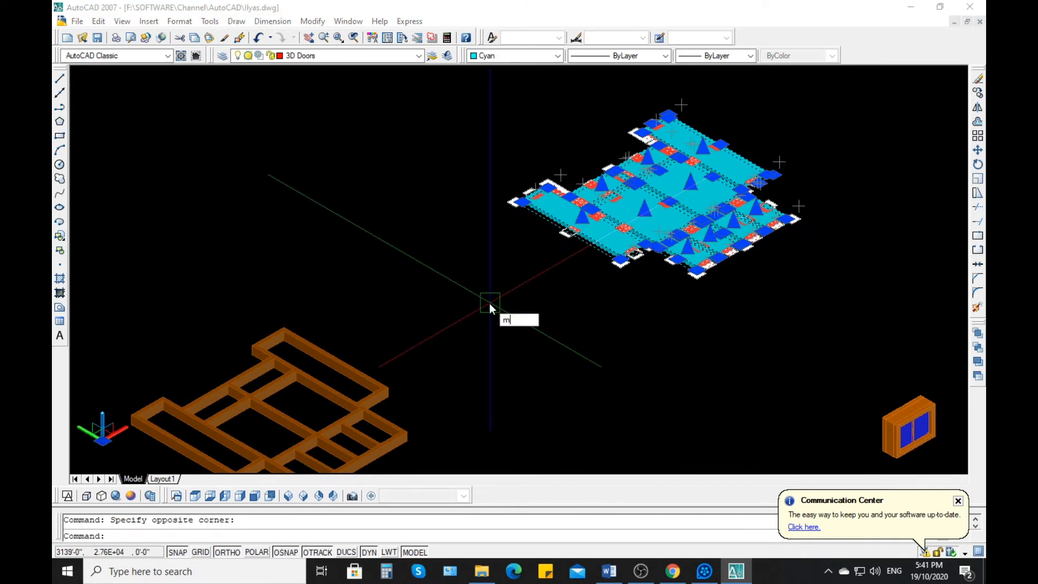
key("Return")
scroll(714, 269, "up", 5)
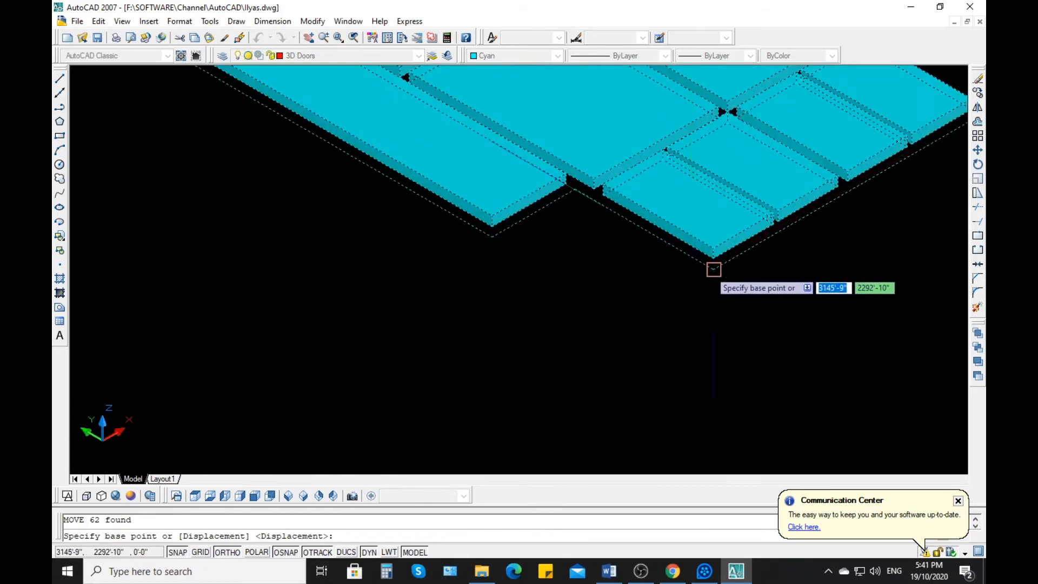
left_click(714, 269)
scroll(714, 269, "down", 5)
scroll(644, 309, "up", 5)
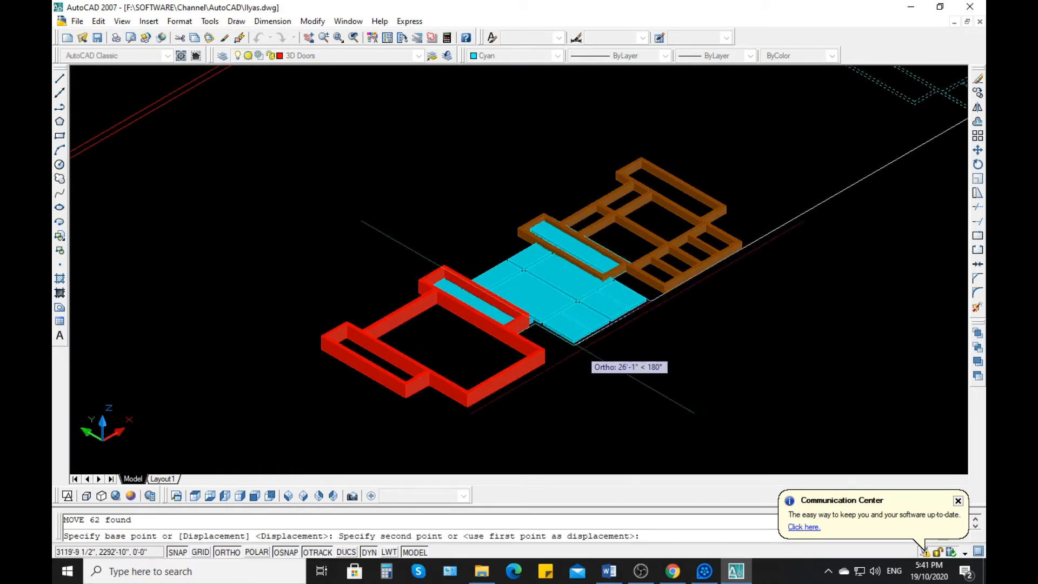
scroll(643, 309, "up", 5)
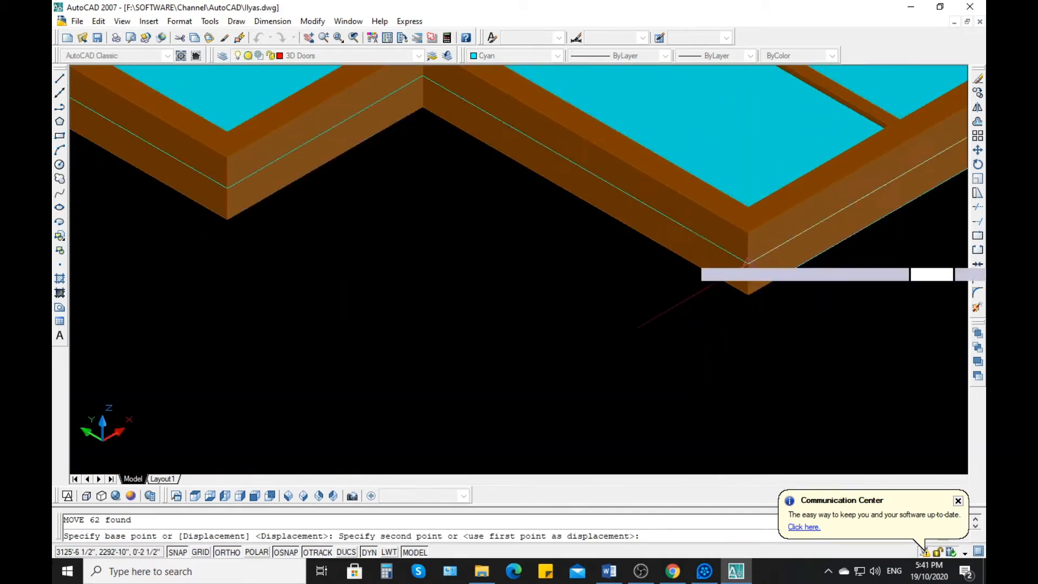
left_click(749, 265)
scroll(748, 265, "down", 8)
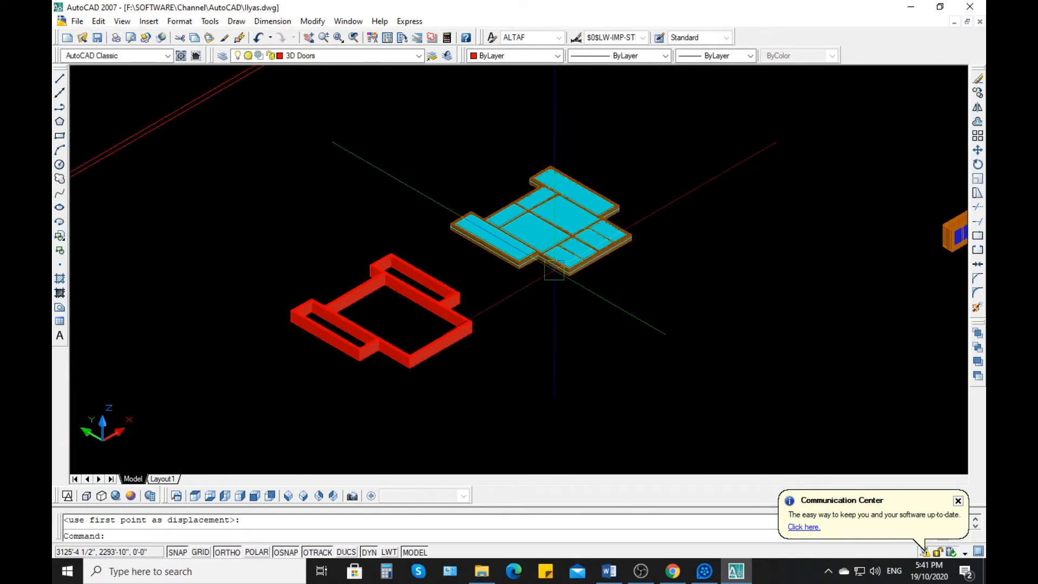
scroll(611, 181, "up", 5)
scroll(579, 174, "down", 2)
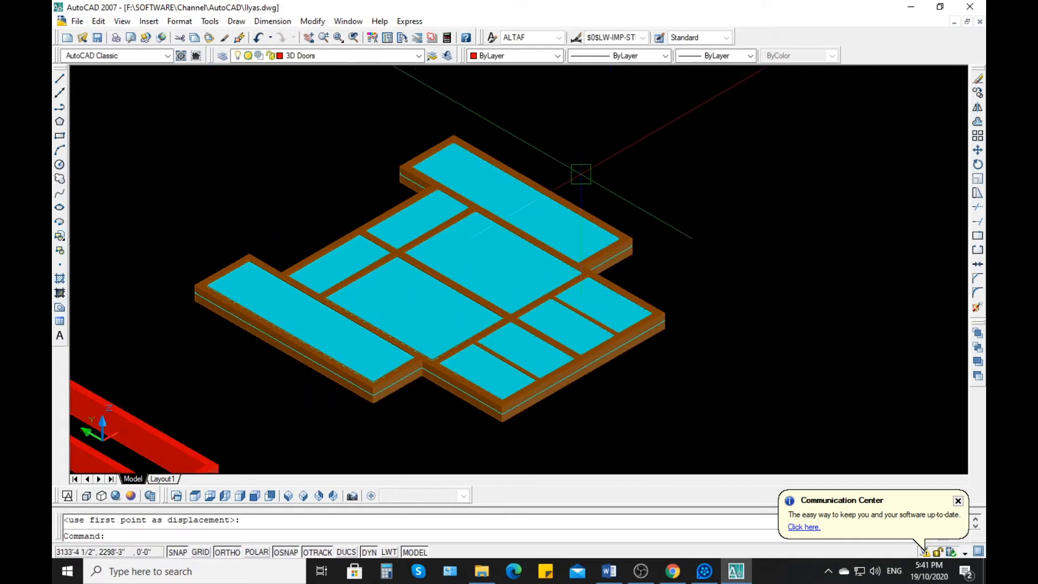
scroll(540, 205, "up", 3)
left_click(530, 221)
key("Escape")
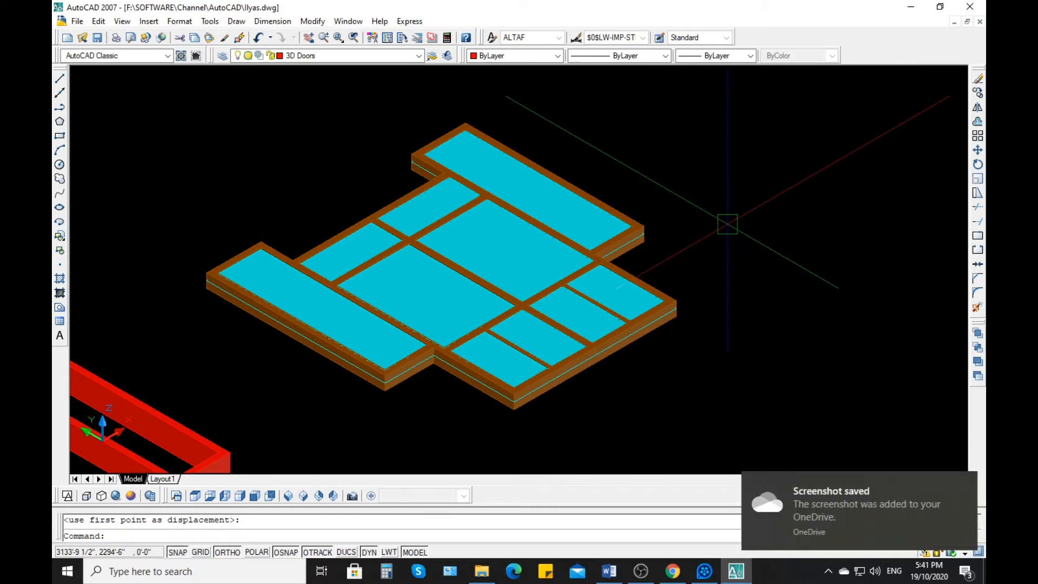
left_click(492, 372)
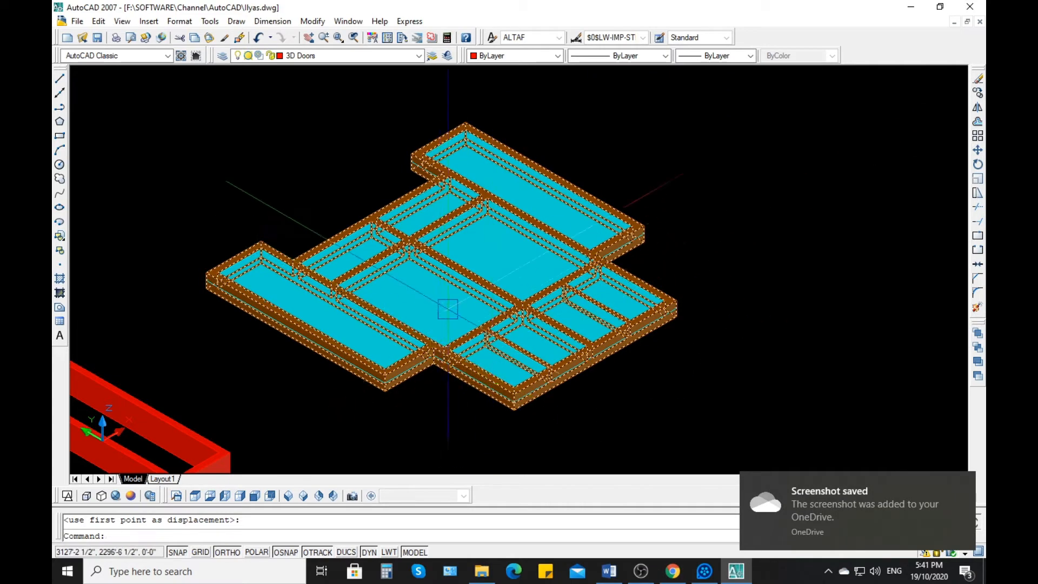
Move the brown frame with its cyan panels into the red outer frame, aligning the middles of their near vertical corner edges
scroll(448, 309, "down", 4)
left_click(589, 181)
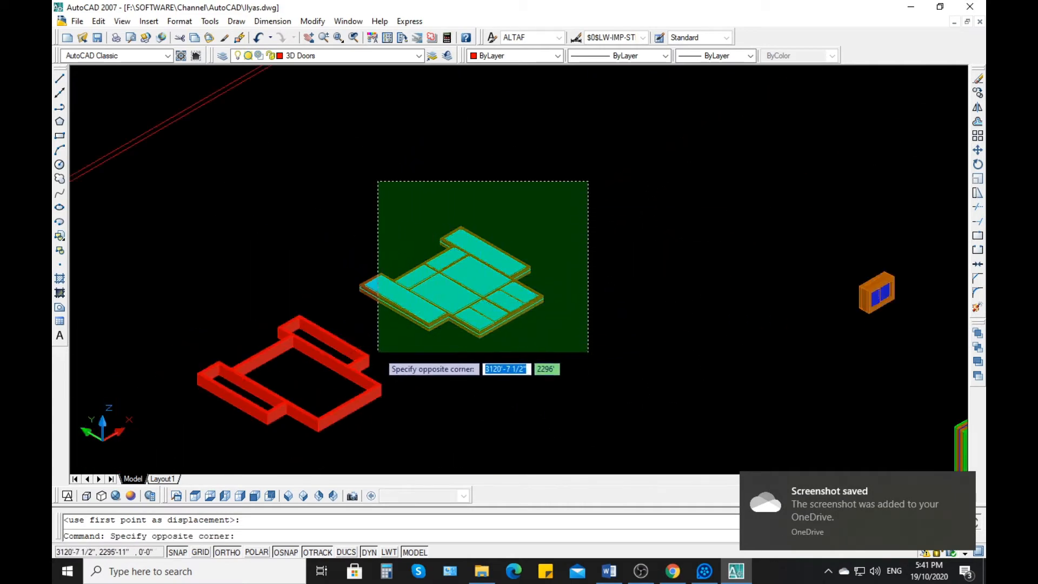
left_click(378, 352)
left_click(510, 204)
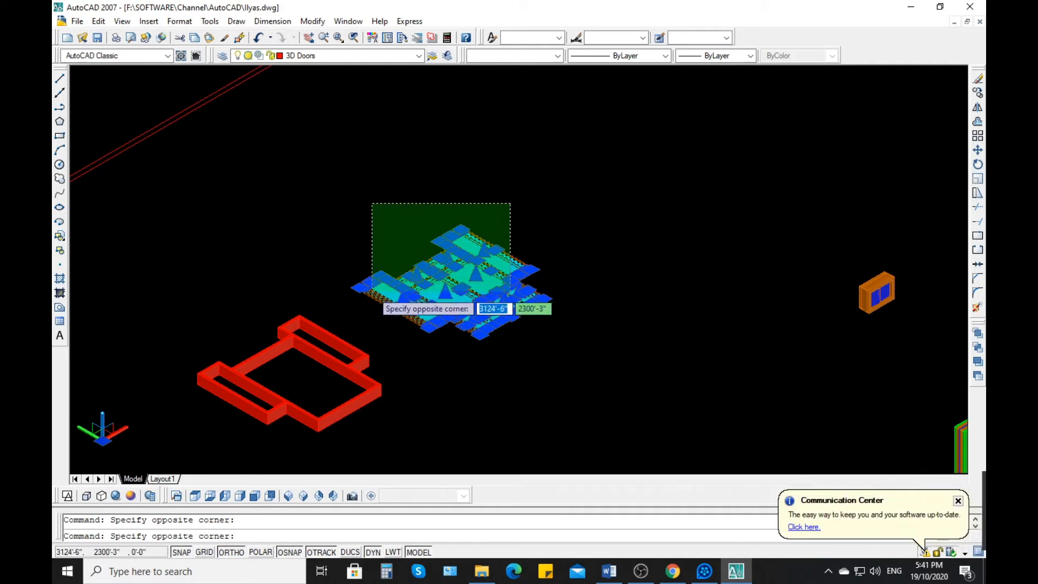
left_click(372, 301)
type("m")
key("Return")
scroll(448, 338, "up", 6)
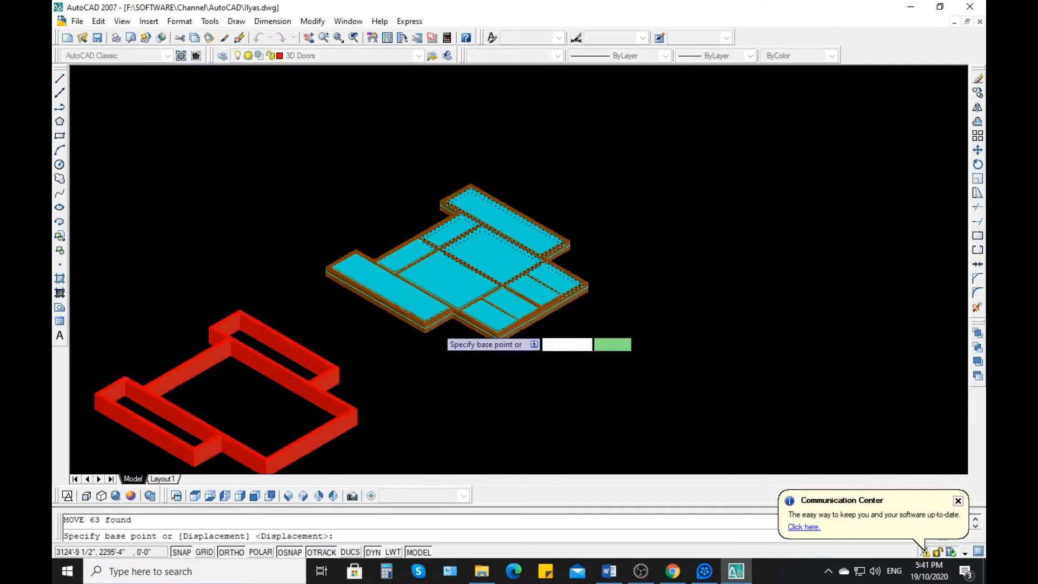
scroll(586, 383, "up", 5)
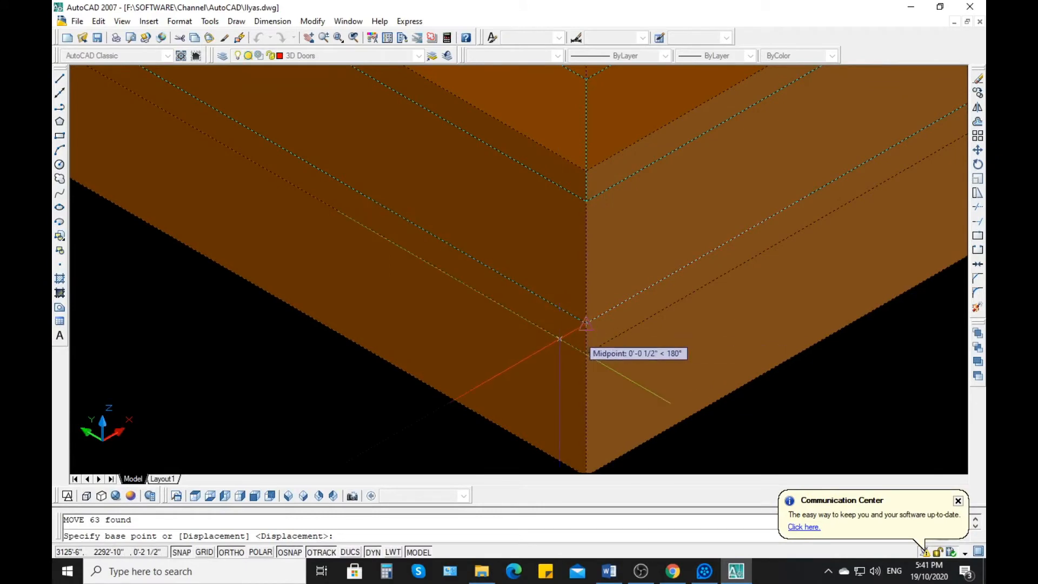
scroll(592, 342, "up", 2)
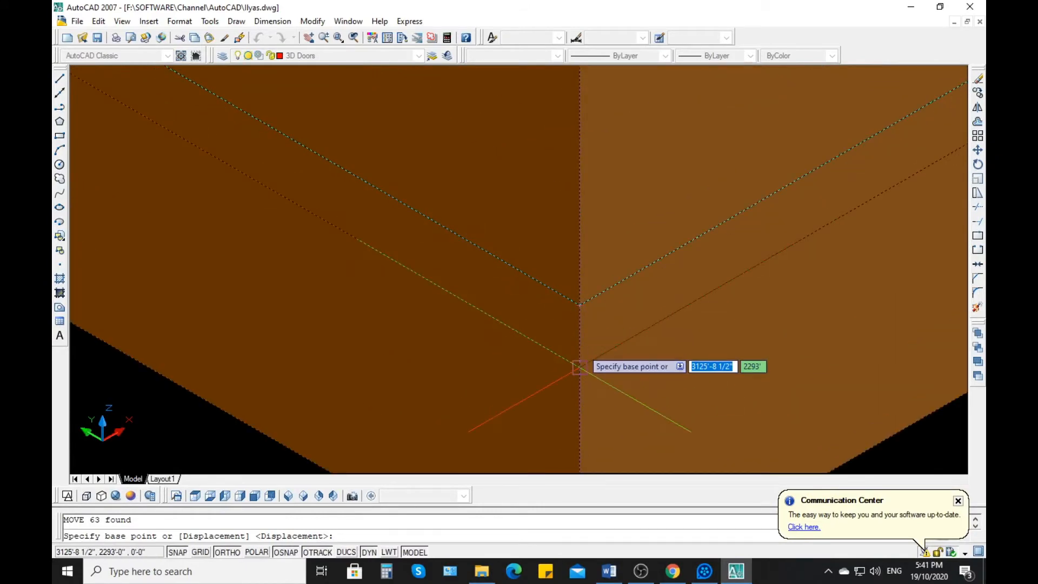
scroll(581, 361, "down", 2)
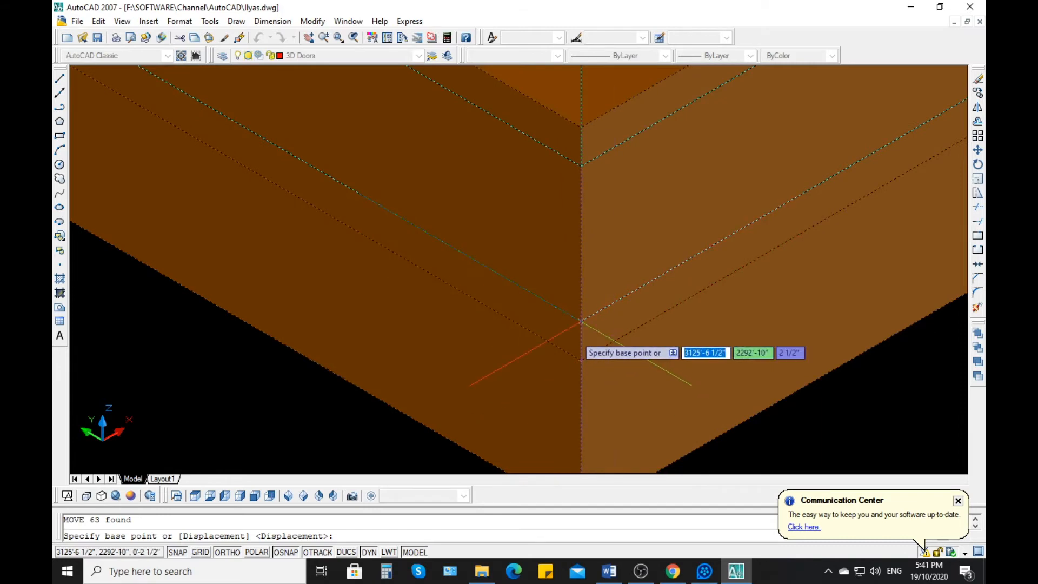
left_click(581, 322)
scroll(581, 322, "down", 5)
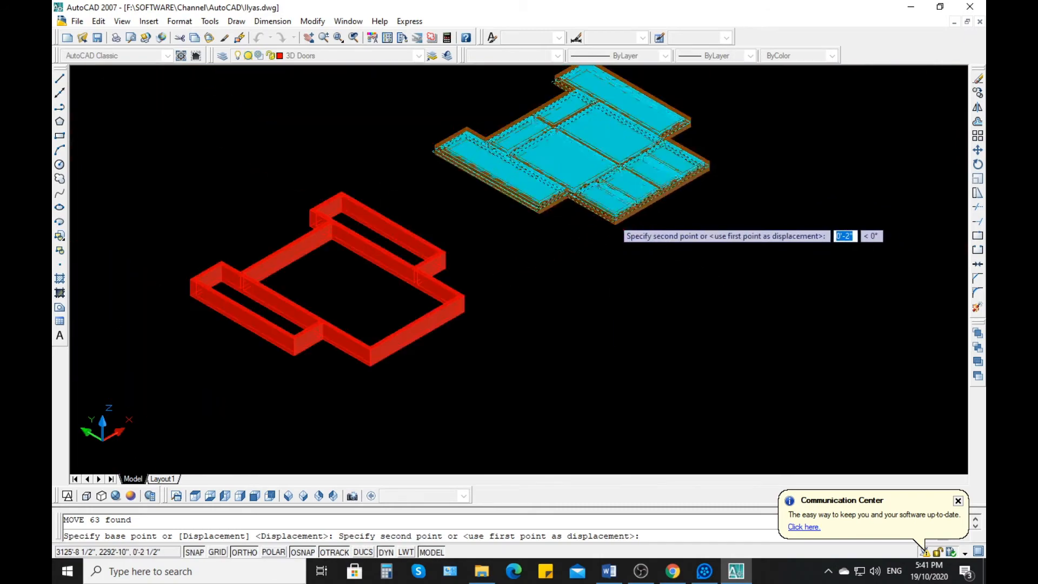
scroll(398, 357, "up", 8)
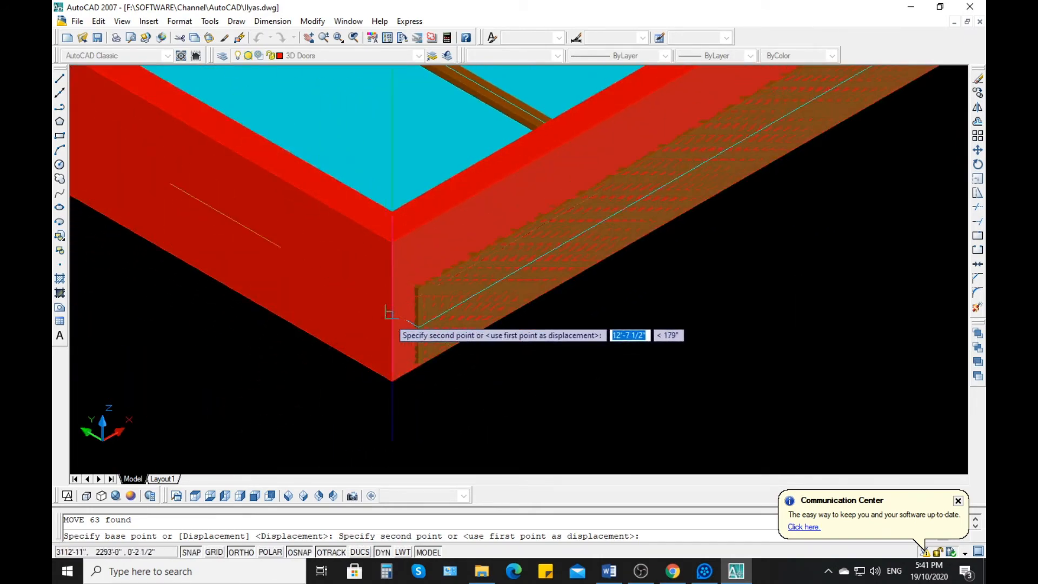
left_click(387, 311)
scroll(498, 348, "down", 8)
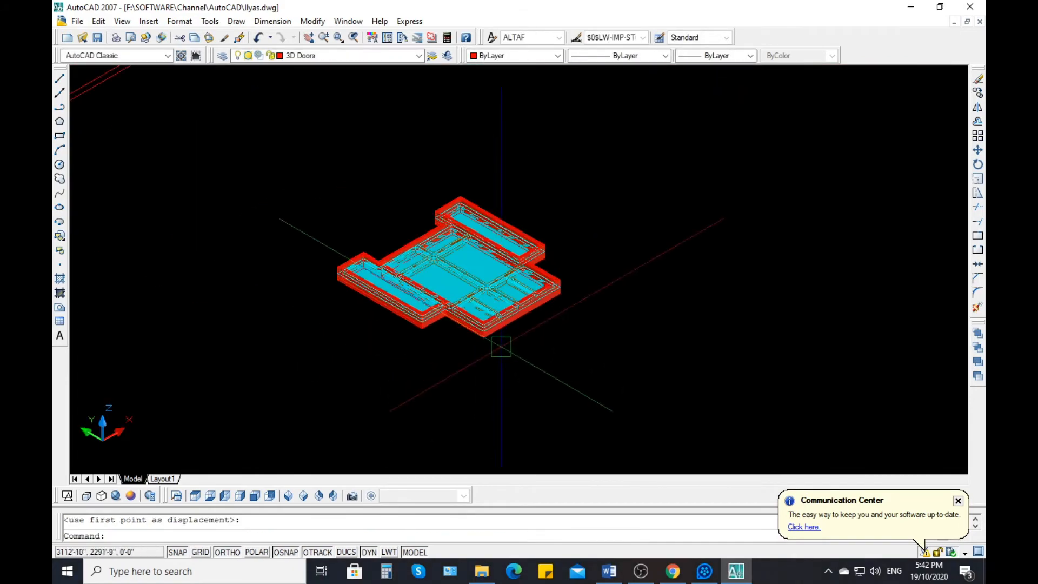
scroll(429, 216, "up", 10)
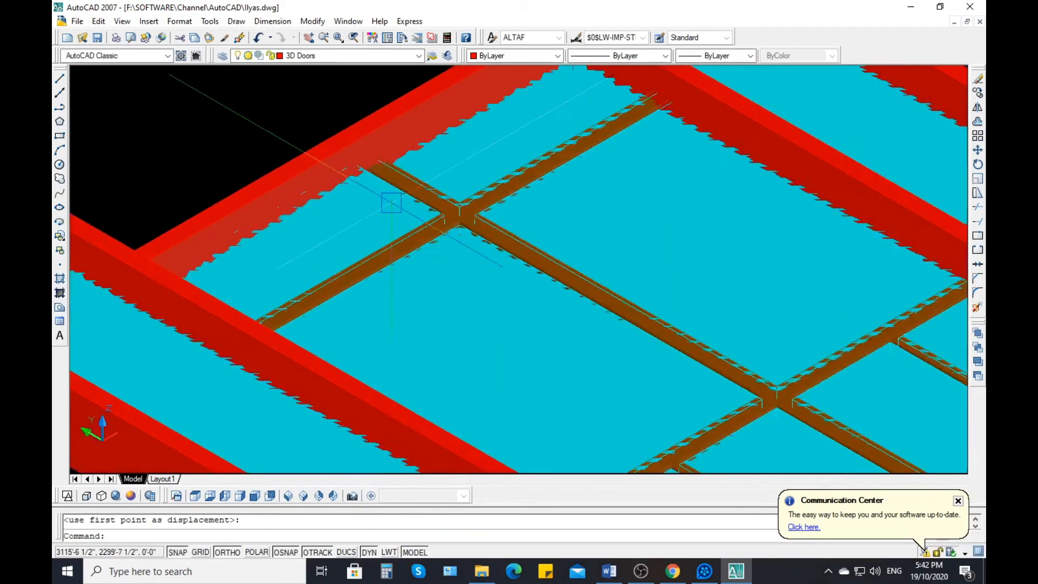
scroll(677, 275, "down", 6)
scroll(678, 275, "up", 2)
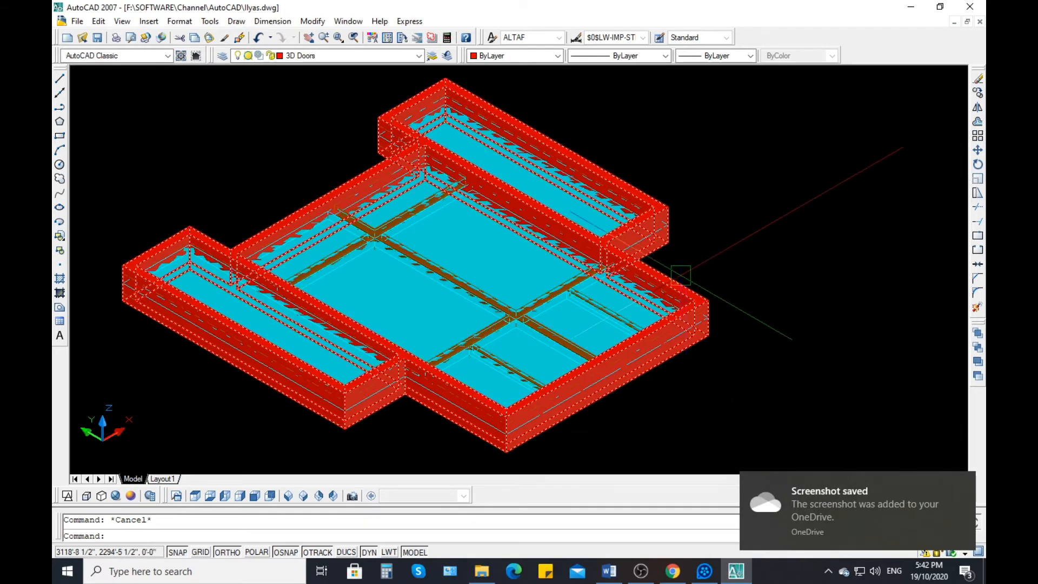
scroll(523, 159, "down", 4)
scroll(523, 158, "up", 4)
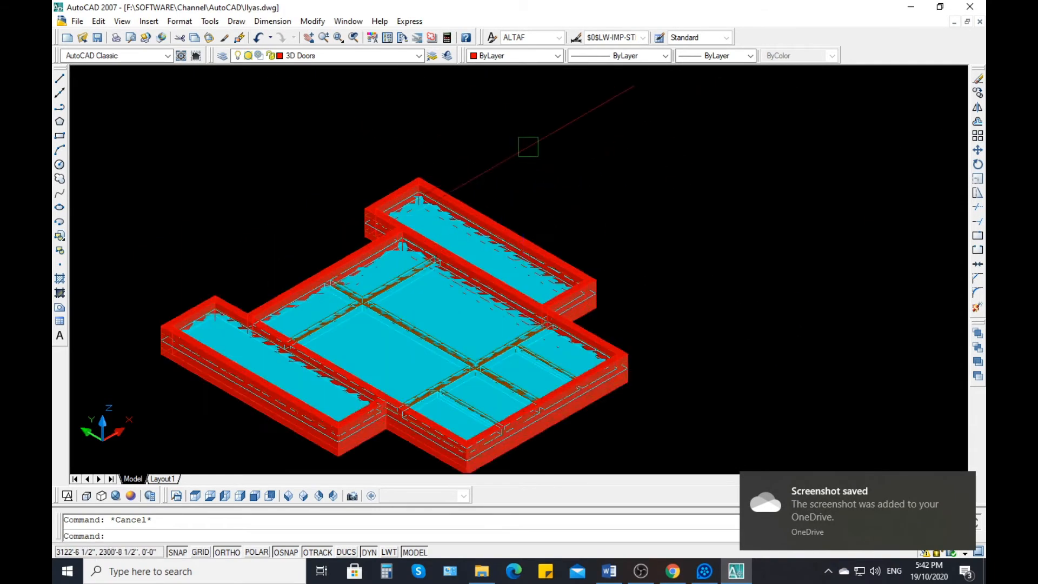
Rotate the whole assembled door 90 degrees in 3D about the X axis through the lower near corner of the red frame
scroll(646, 151, "down", 1)
left_click(725, 140)
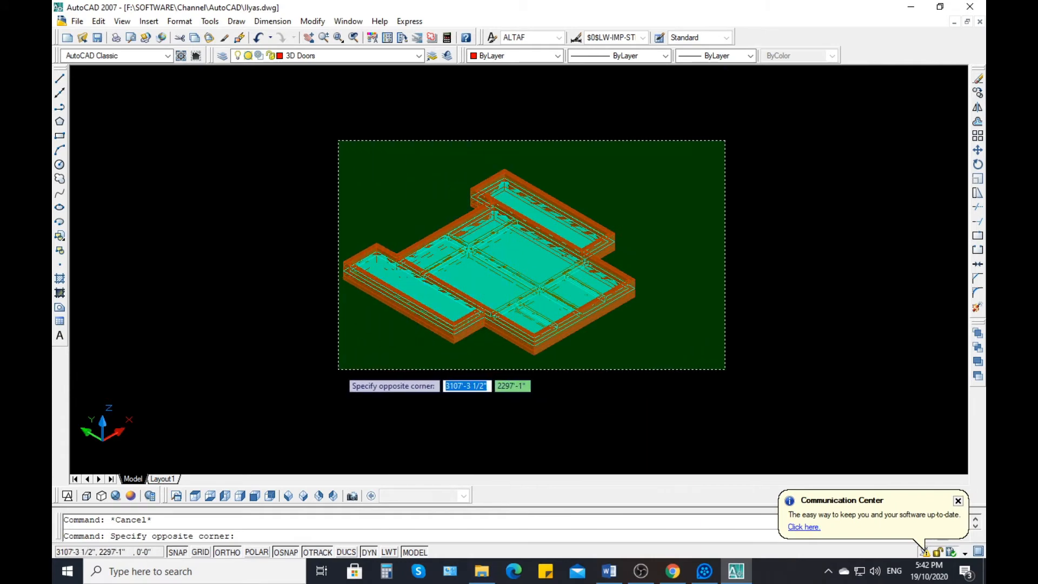
left_click(340, 369)
left_click(312, 21)
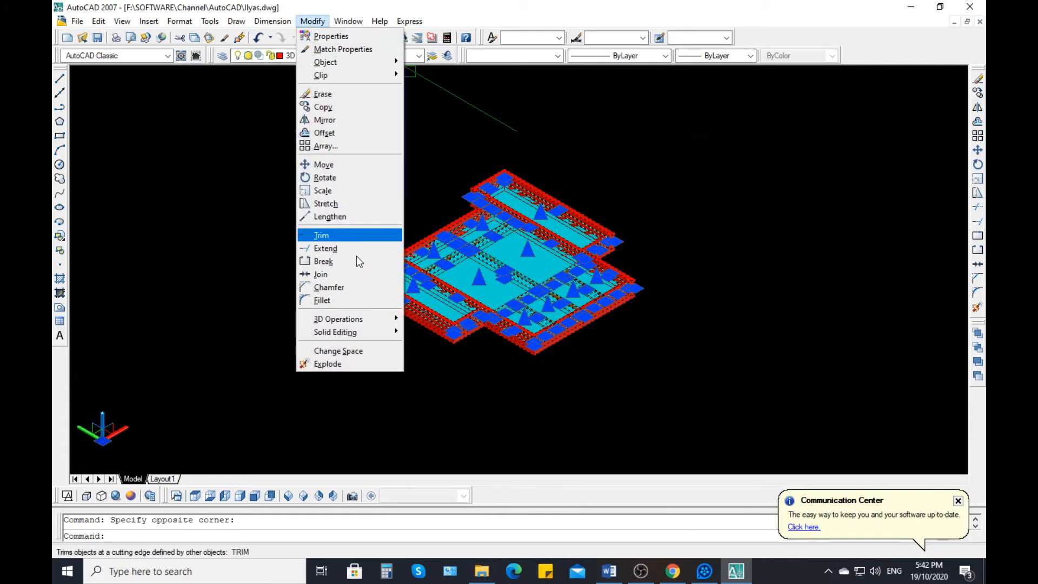
mouse_move(389, 322)
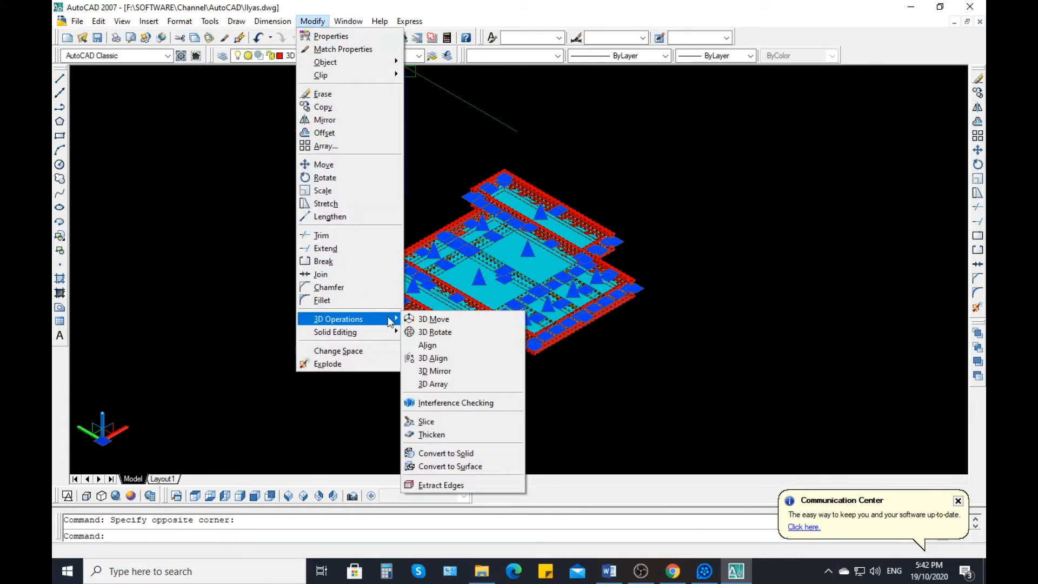
left_click(435, 332)
scroll(515, 373, "up", 4)
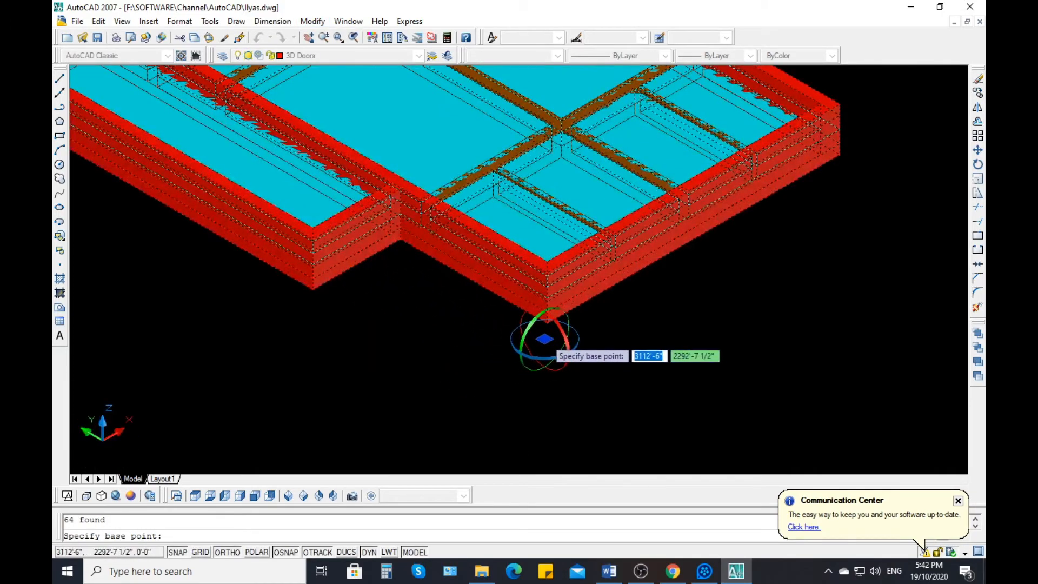
left_click(547, 323)
scroll(510, 336, "down", 5)
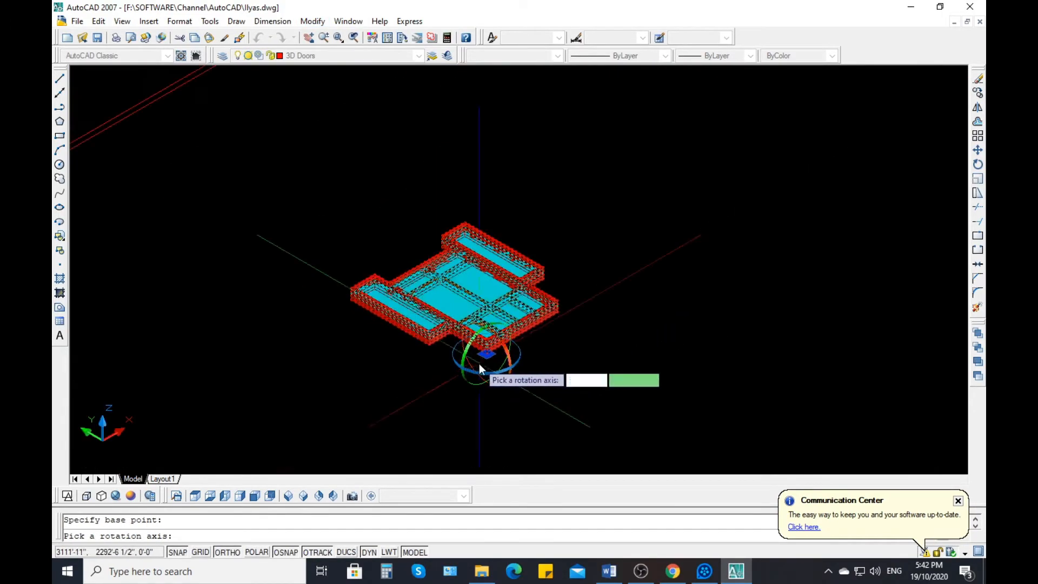
scroll(456, 341, "up", 4)
scroll(458, 340, "up", 5)
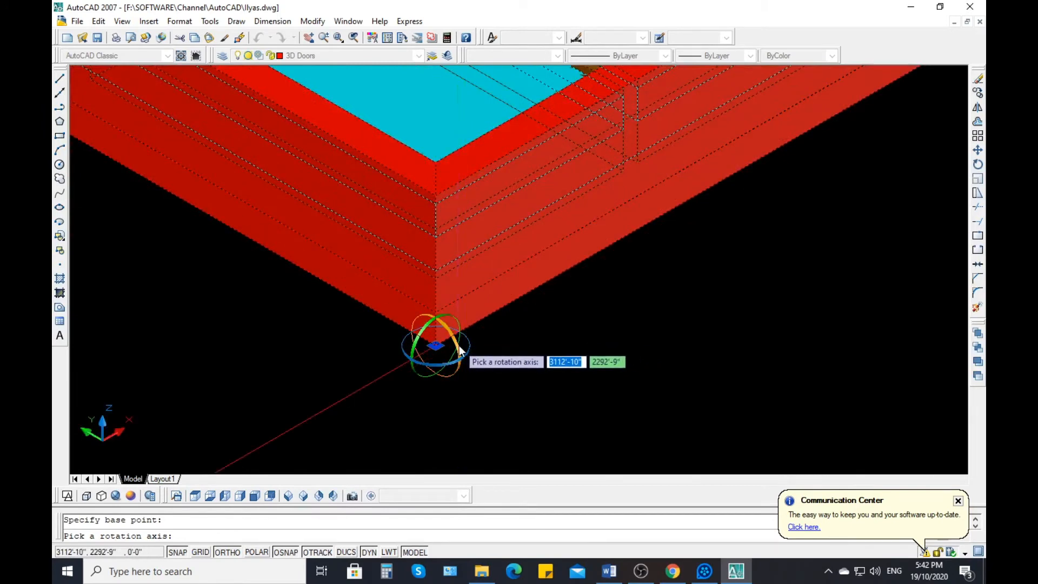
left_click(458, 352)
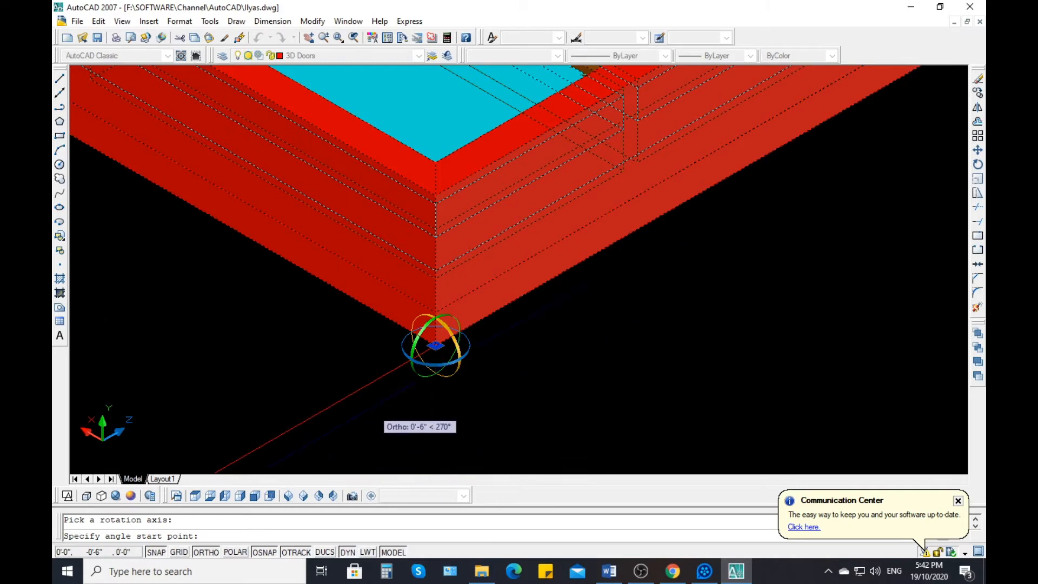
scroll(374, 410, "down", 2)
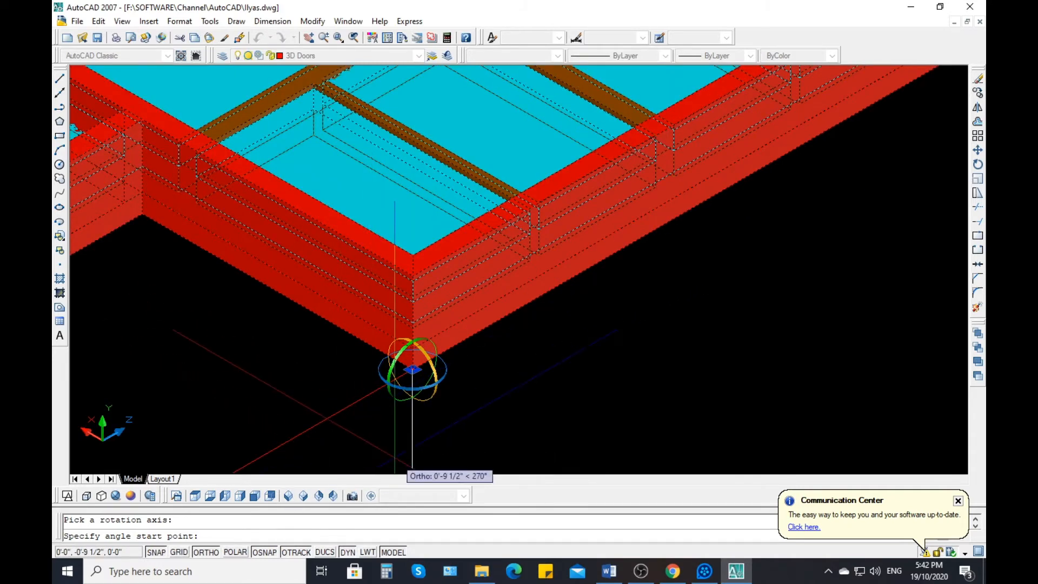
type("9")
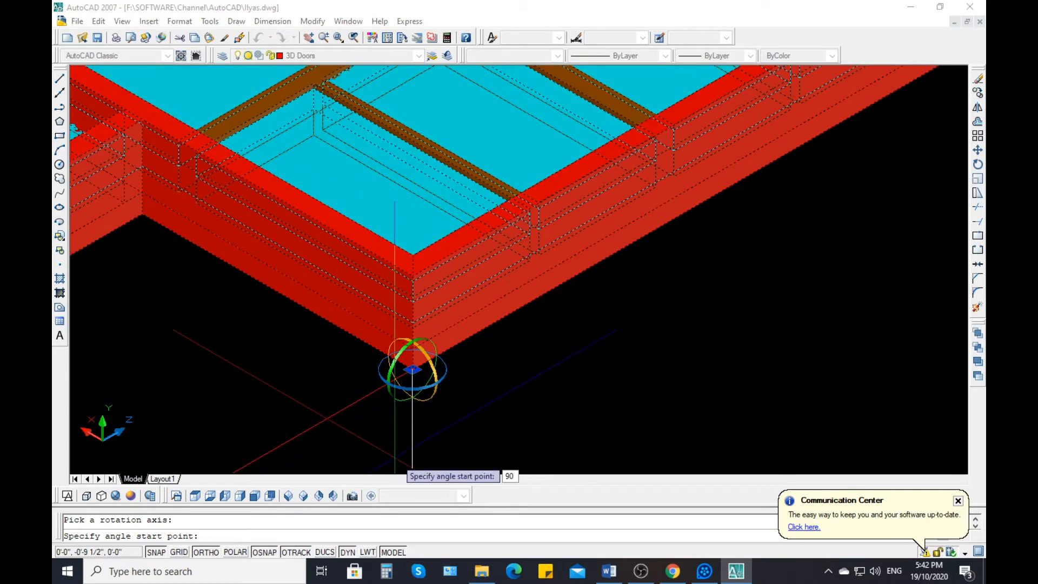
type("0")
key("Return")
scroll(343, 365, "down", 3)
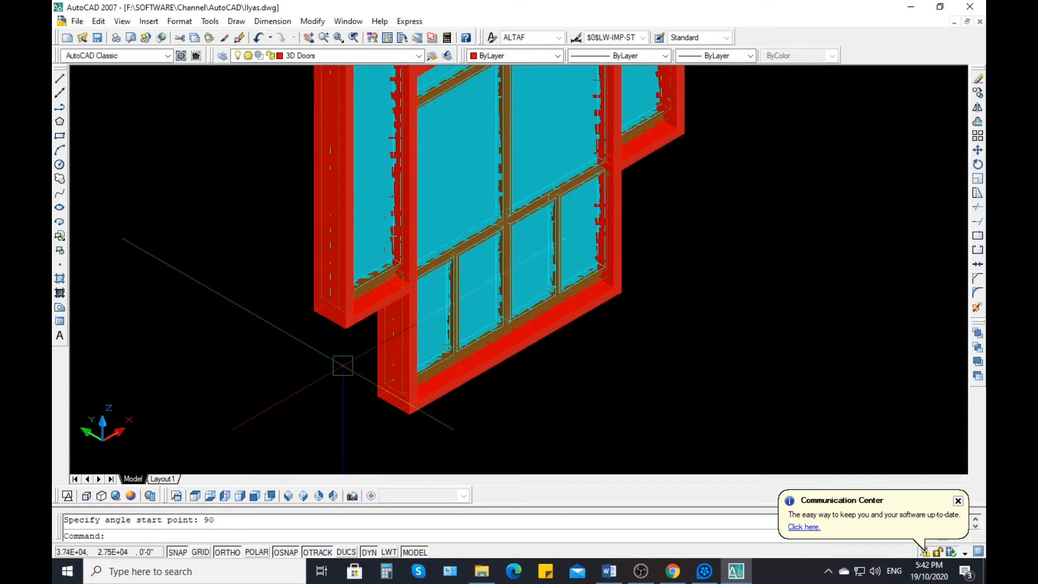
Frame the entire upright door with a zoom window
middle_click_drag(456, 227, 403, 296)
scroll(373, 261, "down", 2)
left_click(372, 260)
scroll(472, 231, "up", 2)
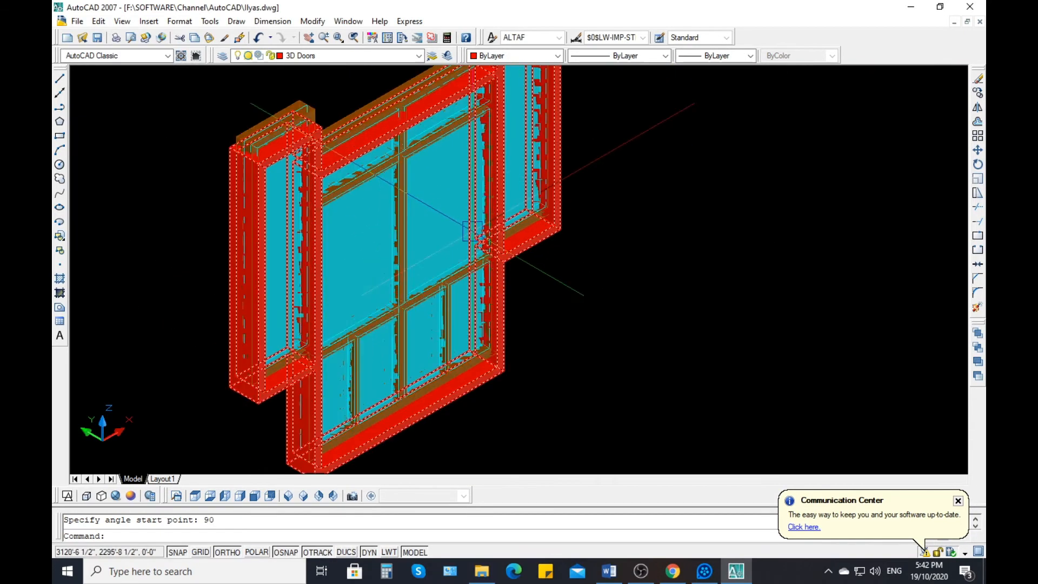
key("Escape")
scroll(476, 221, "down", 2)
middle_click_drag(556, 132, 567, 160)
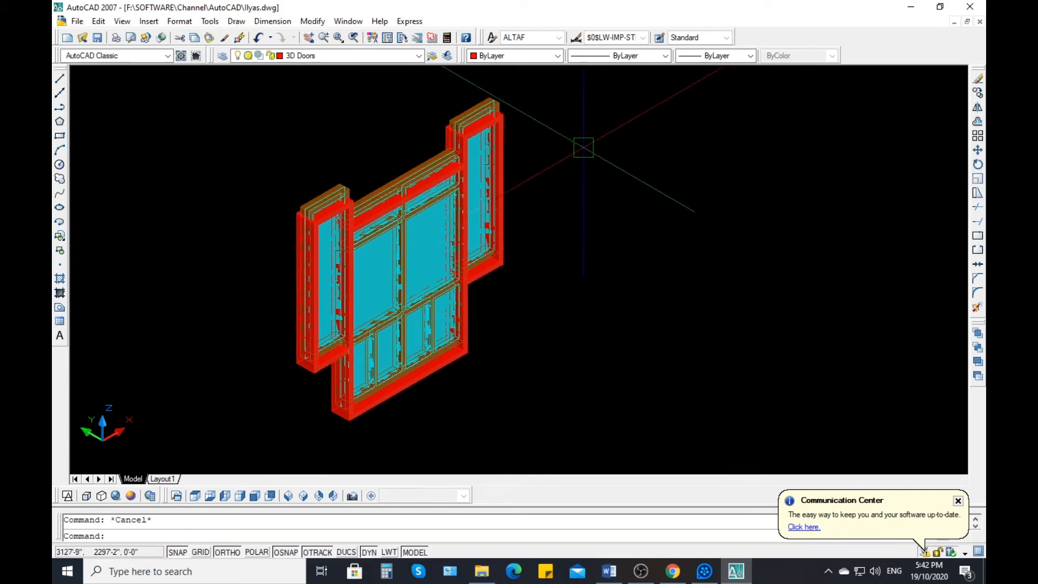
type("z")
key("Return")
key("Return")
key("Escape")
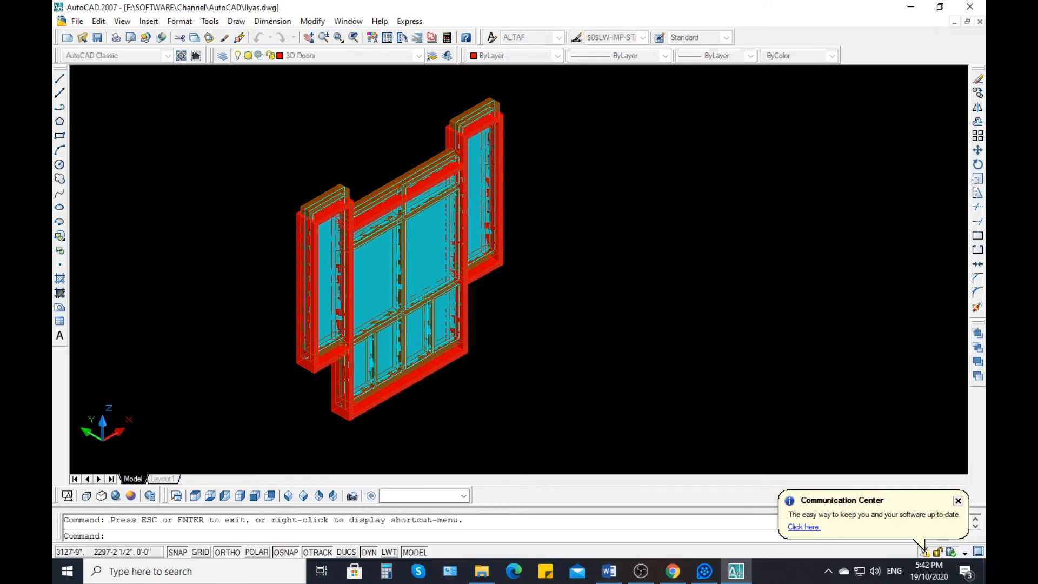
type("z")
key("Return")
type("w")
key("Return")
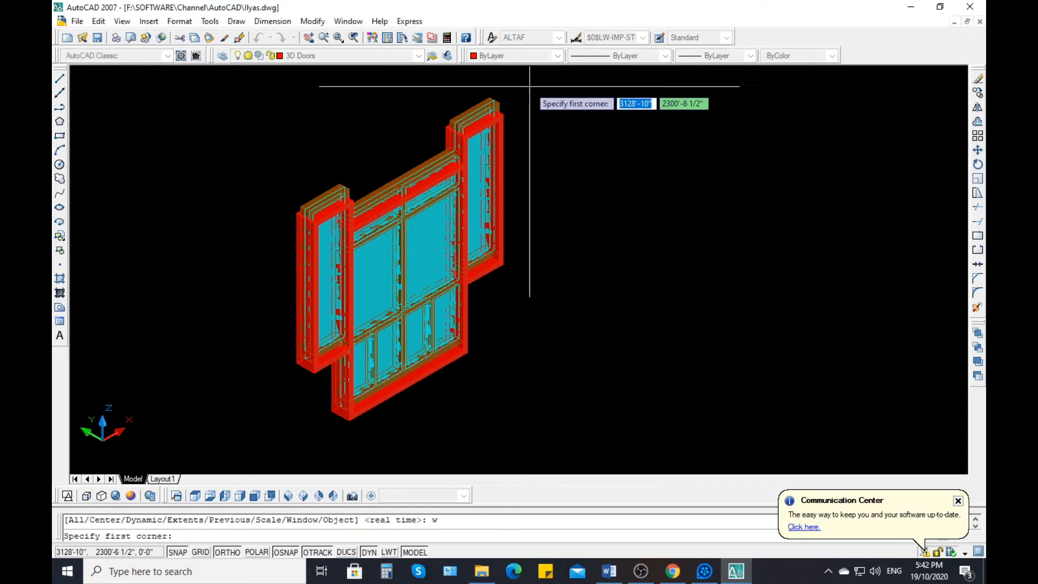
left_click(530, 86)
left_click(248, 432)
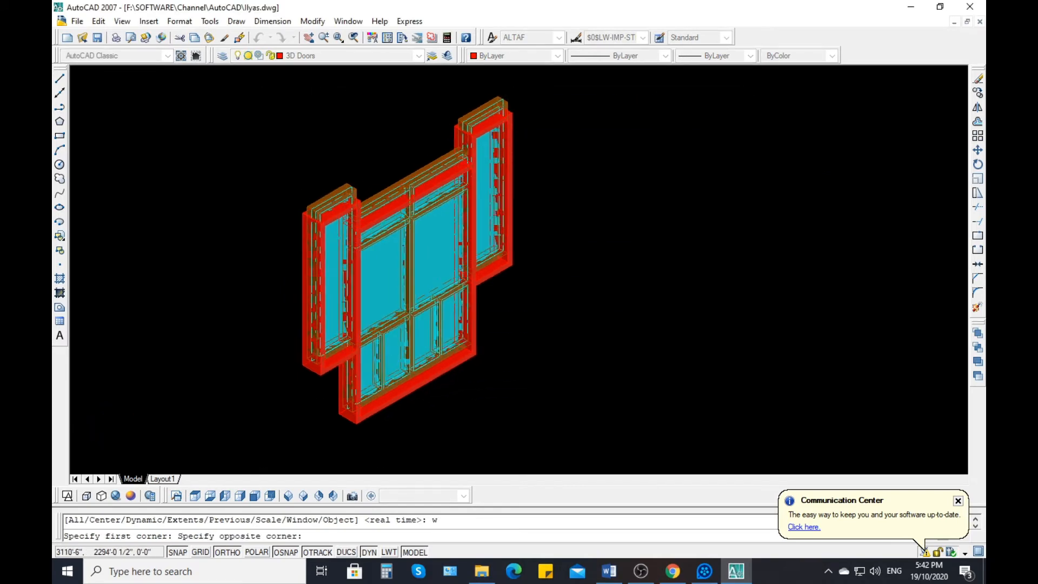
key("Escape")
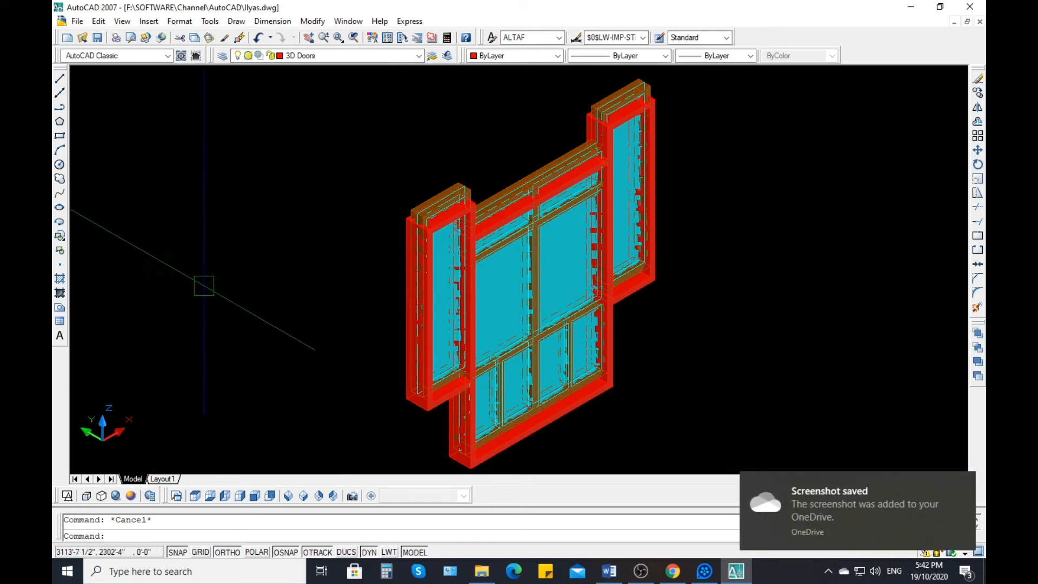
Examine how the brown frame sits inside the red outer frame at the door's upper and lower ends
scroll(204, 285, "down", 4)
scroll(312, 98, "up", 6)
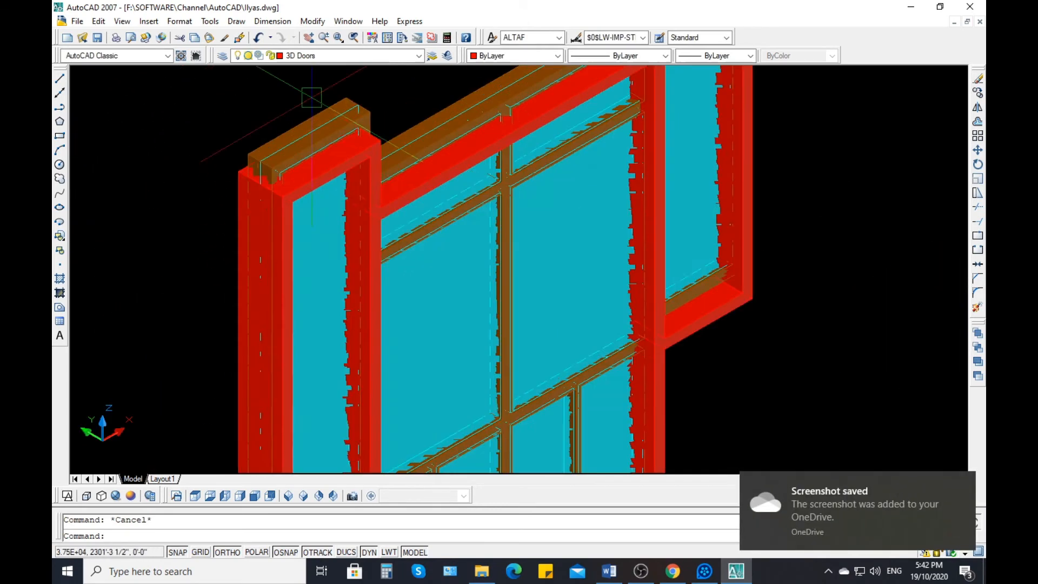
scroll(353, 149, "up", 2)
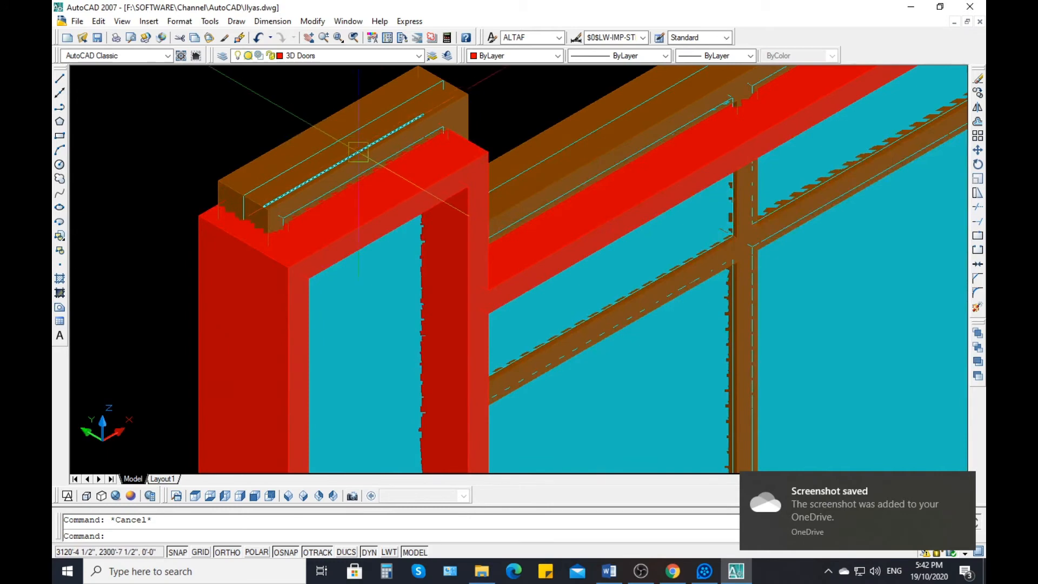
scroll(300, 133, "down", 4)
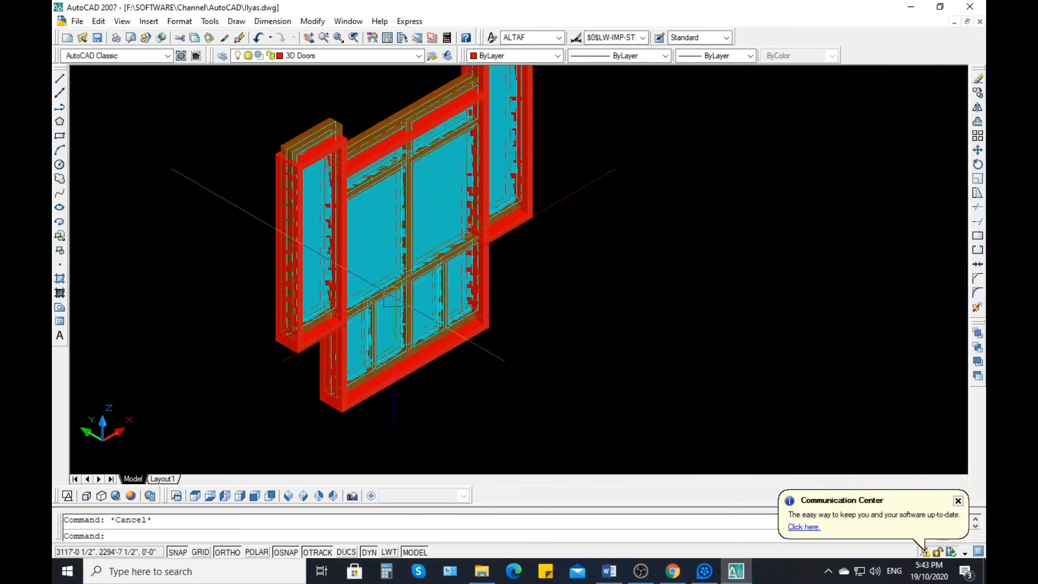
scroll(411, 358, "up", 5)
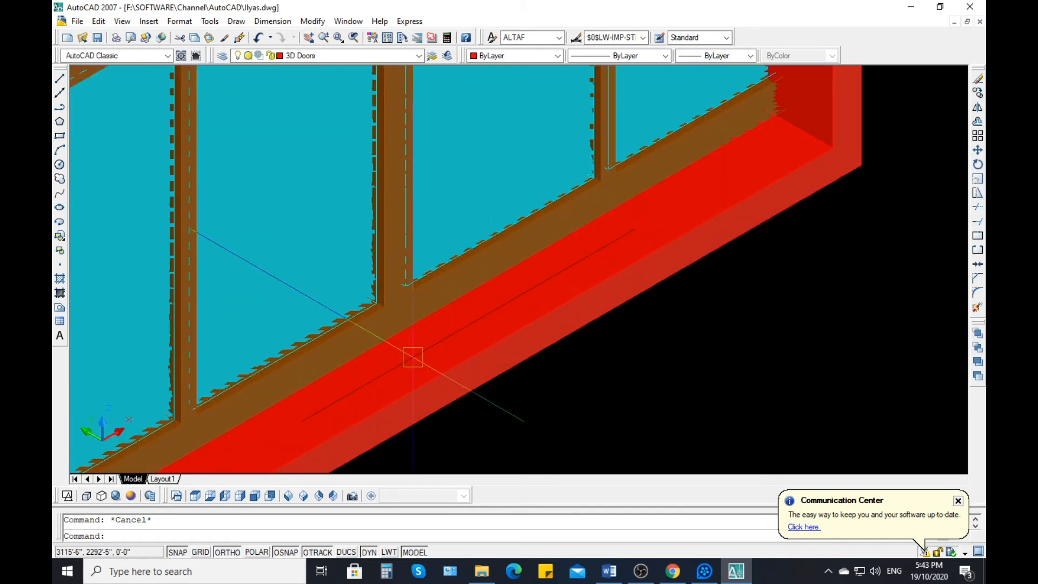
scroll(413, 357, "down", 6)
scroll(422, 142, "up", 5)
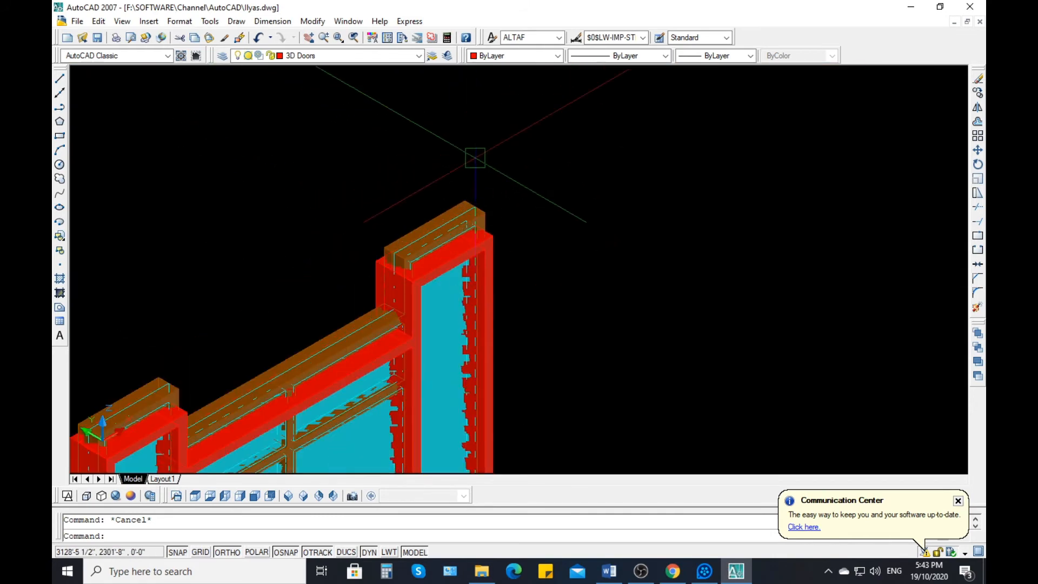
Try to move the brown divided frame and the selected outlines straight down about 2" from the frame's upper corner
left_click(504, 186)
left_click(445, 218)
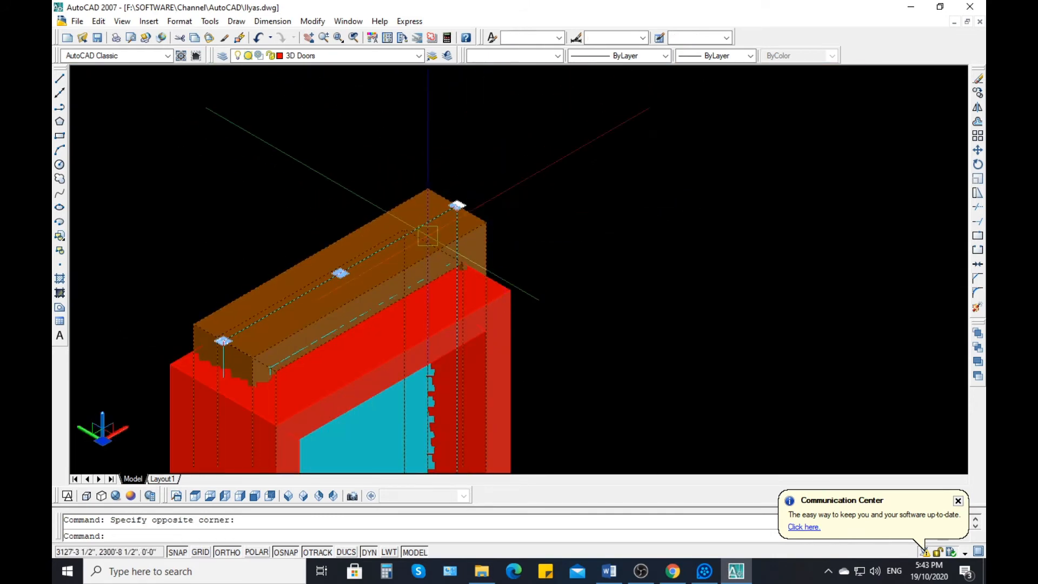
scroll(445, 165, "down", 3)
scroll(433, 178, "up", 5)
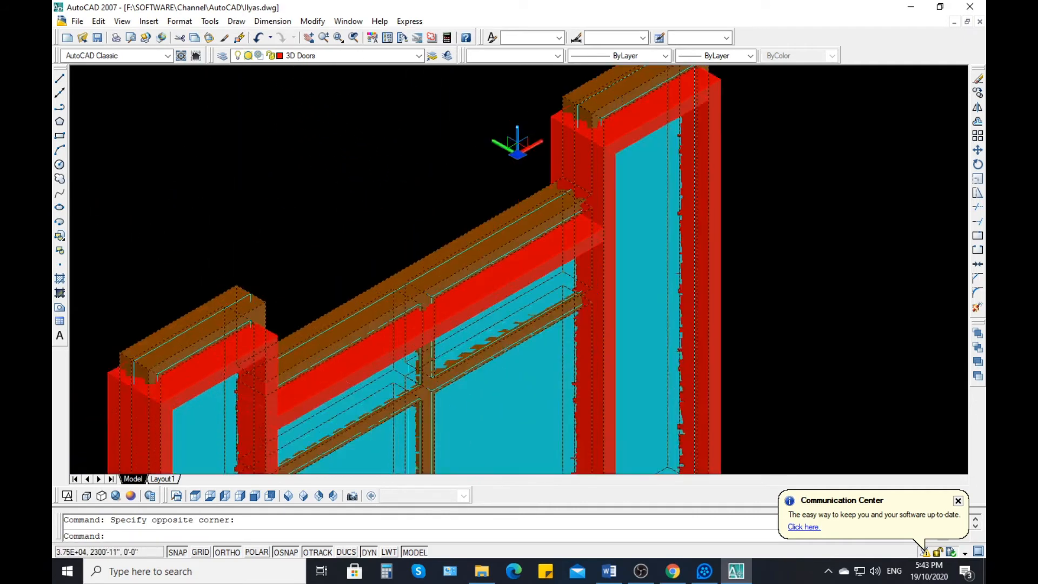
scroll(276, 241, "down", 3)
scroll(211, 204, "up", 5)
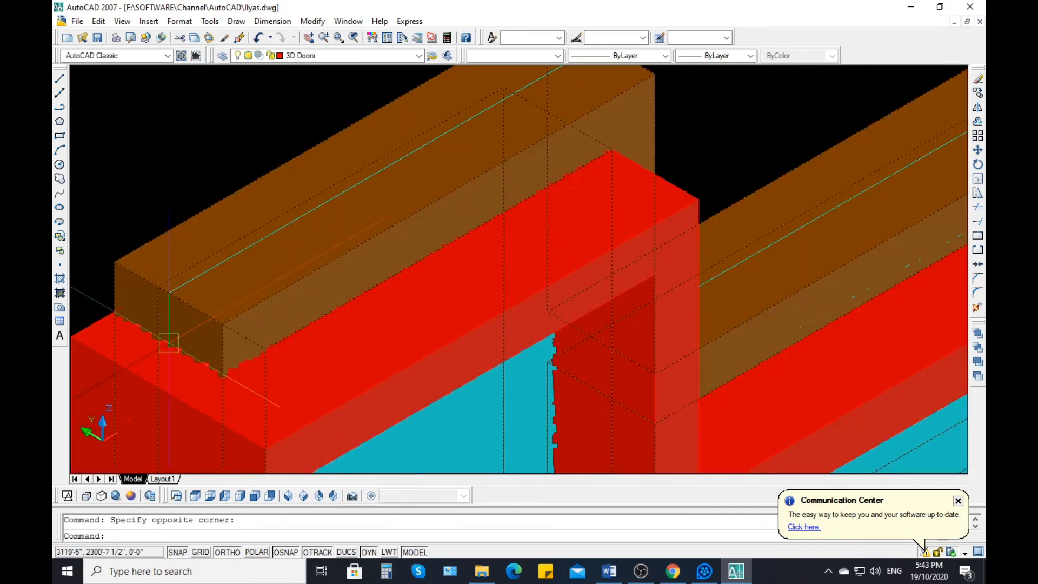
left_click(212, 156)
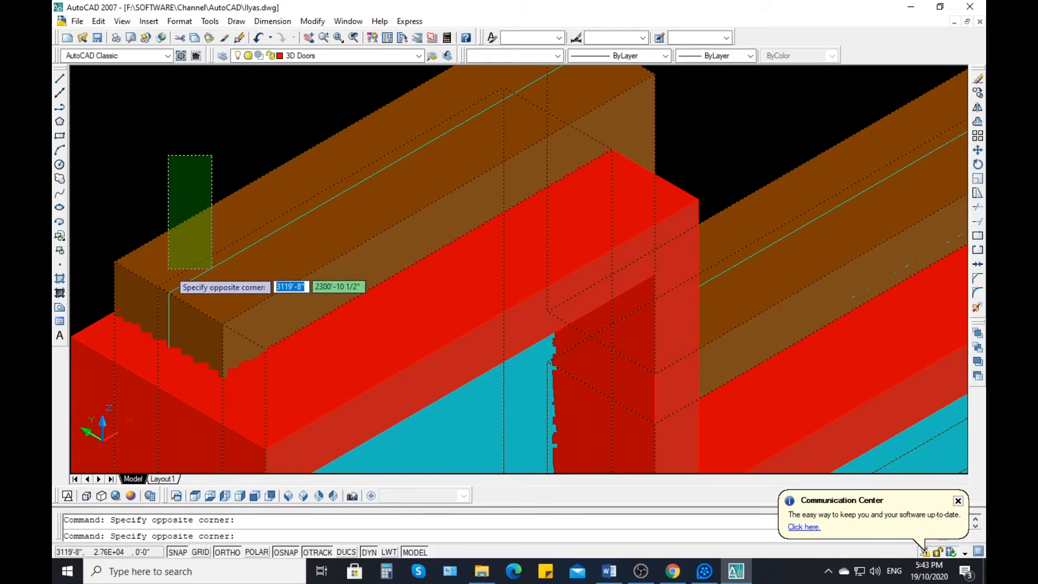
left_click(179, 237)
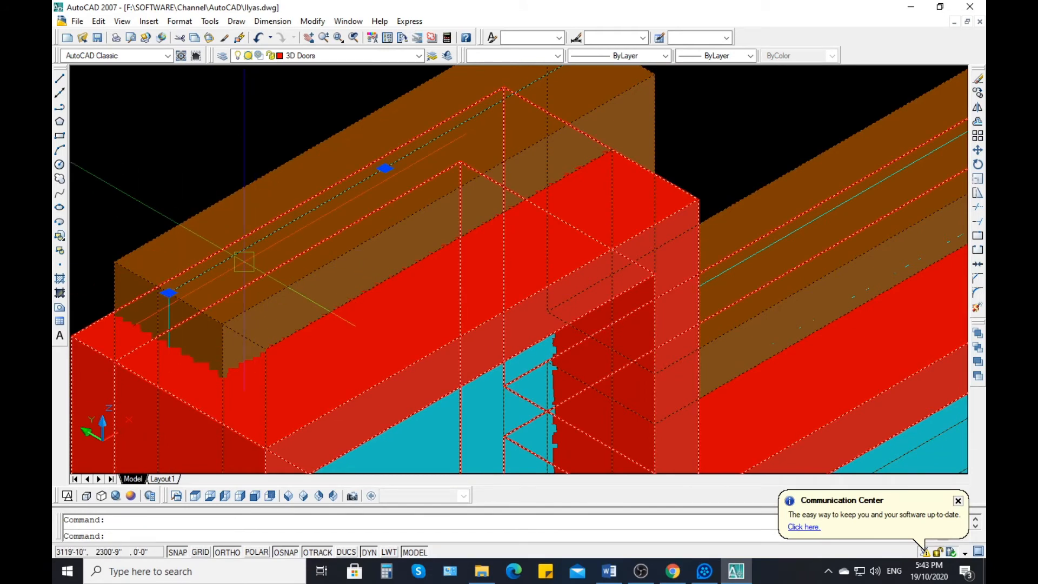
type("m")
key("Return")
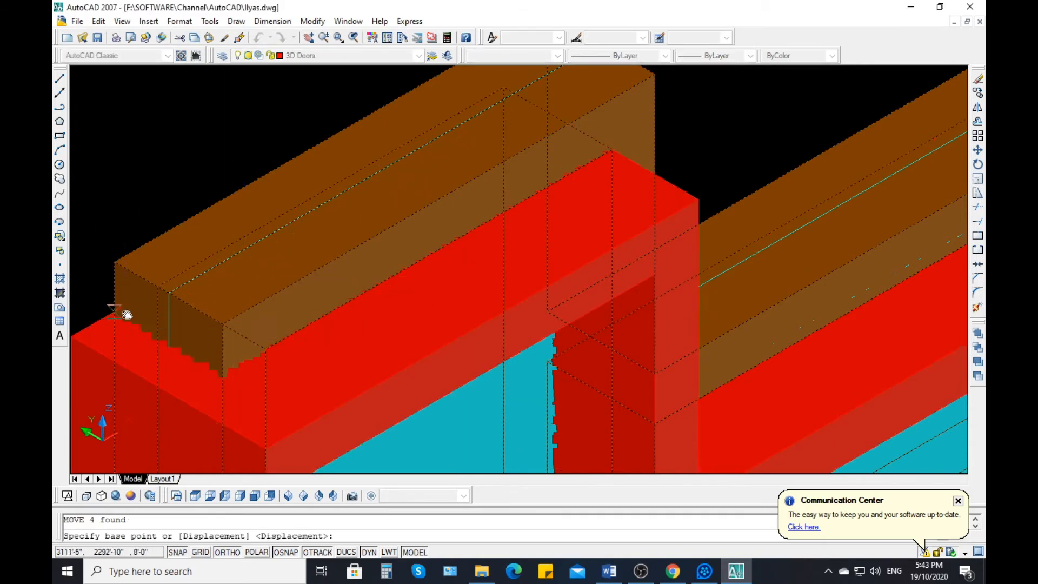
middle_click_drag(121, 307, 282, 312)
scroll(287, 308, "up", 3)
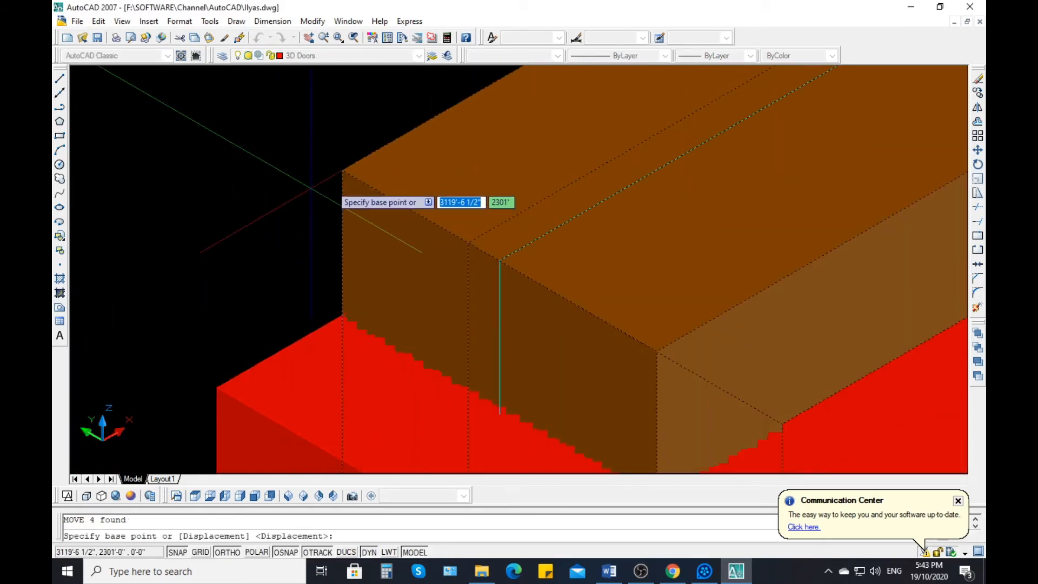
left_click(342, 170)
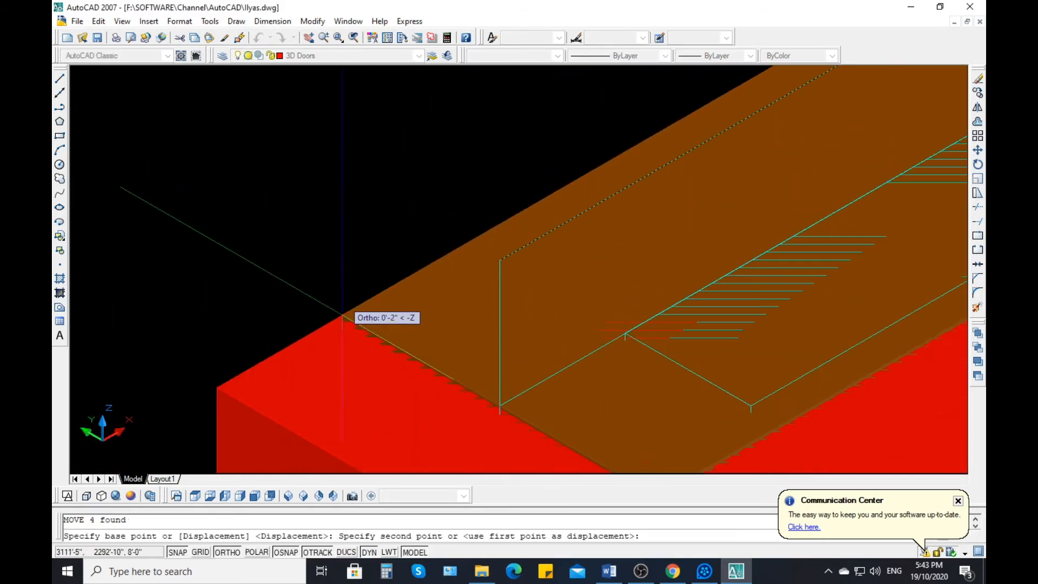
left_click(342, 321)
scroll(357, 168, "down", 4)
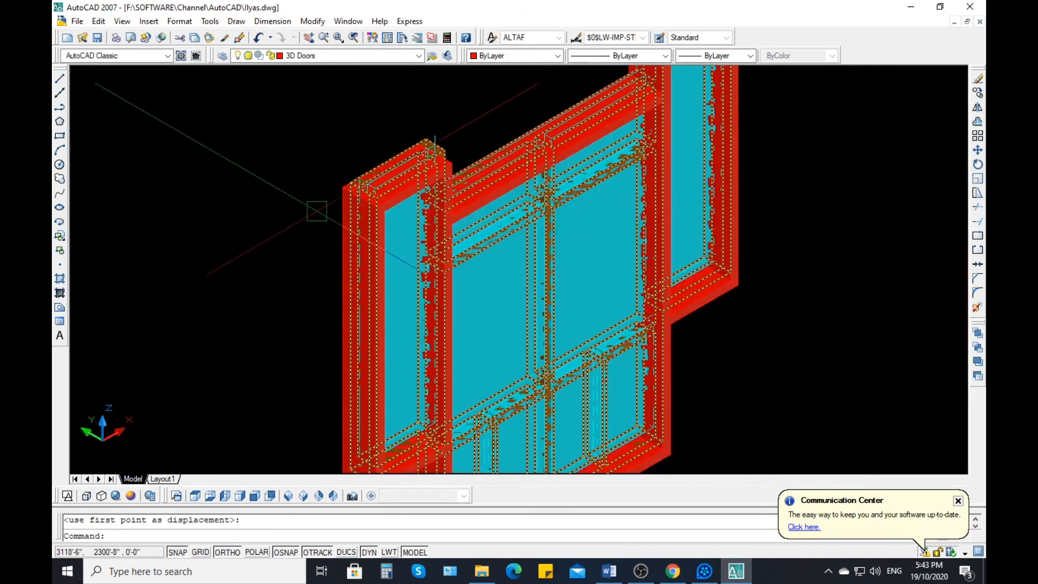
Check the lowered brown frame against the cyan panels and red frame, and undo its downward move
middle_click_drag(317, 211, 259, 136)
scroll(261, 143, "down", 4)
scroll(337, 165, "up", 3)
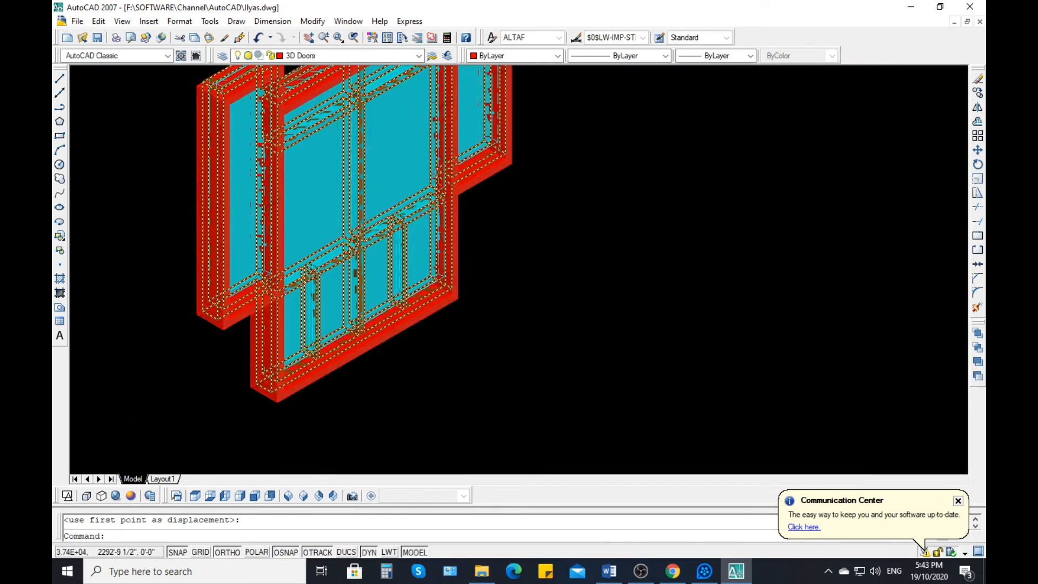
scroll(279, 341, "up", 2)
scroll(278, 313, "down", 5)
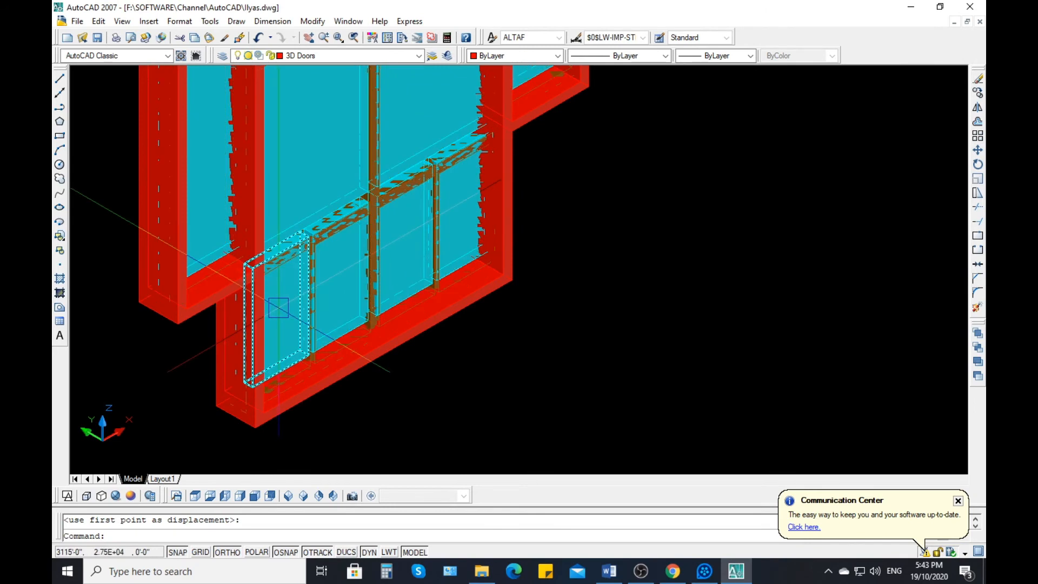
scroll(290, 144, "up", 4)
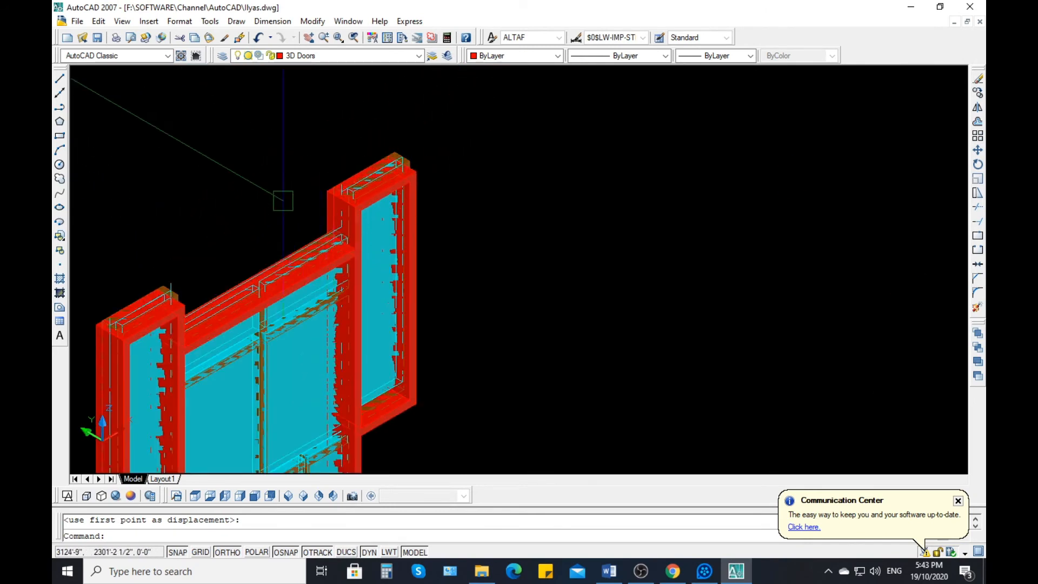
key("ctrl+z")
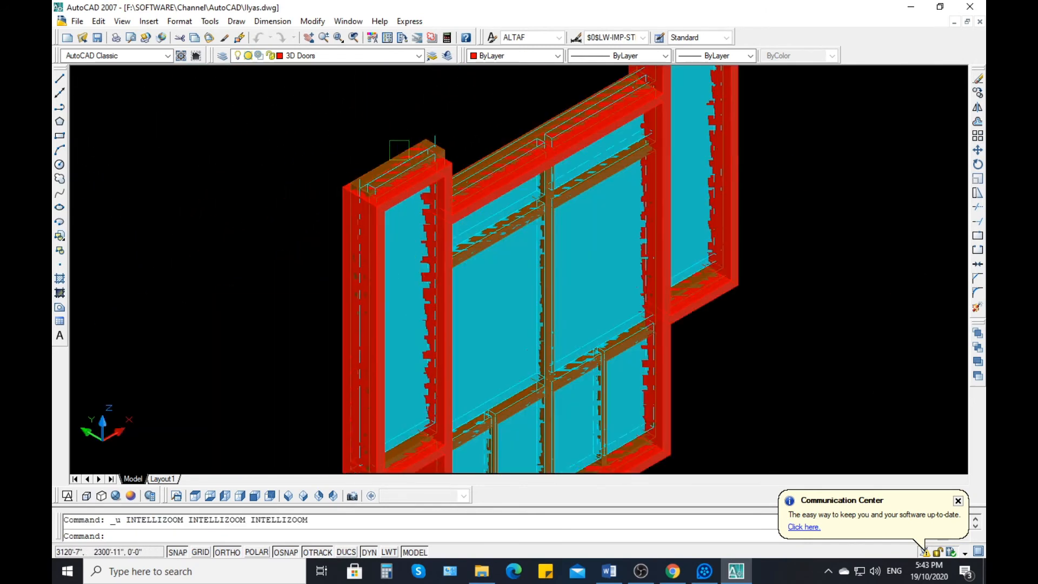
key("ctrl+z")
key("ctrl+z")
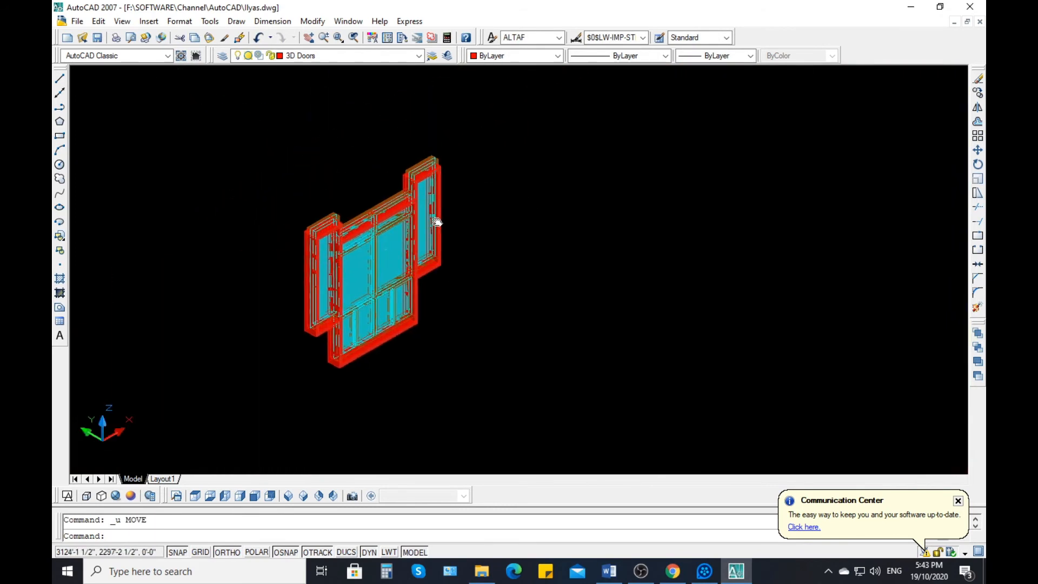
Select the complete upright door assembly and start moving it from the lower front outer corner of its red central frame
left_click(470, 120)
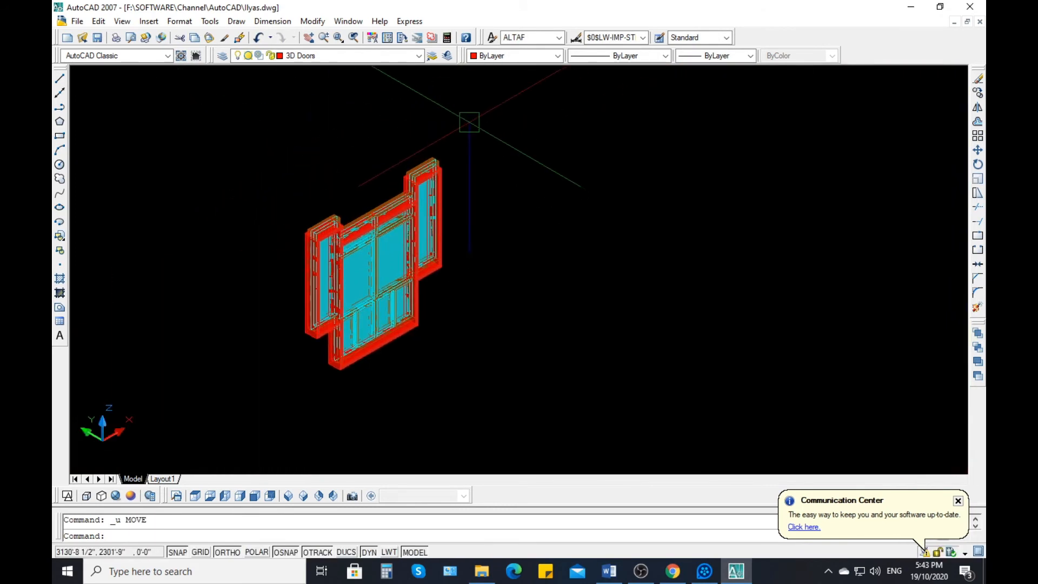
left_click(205, 453)
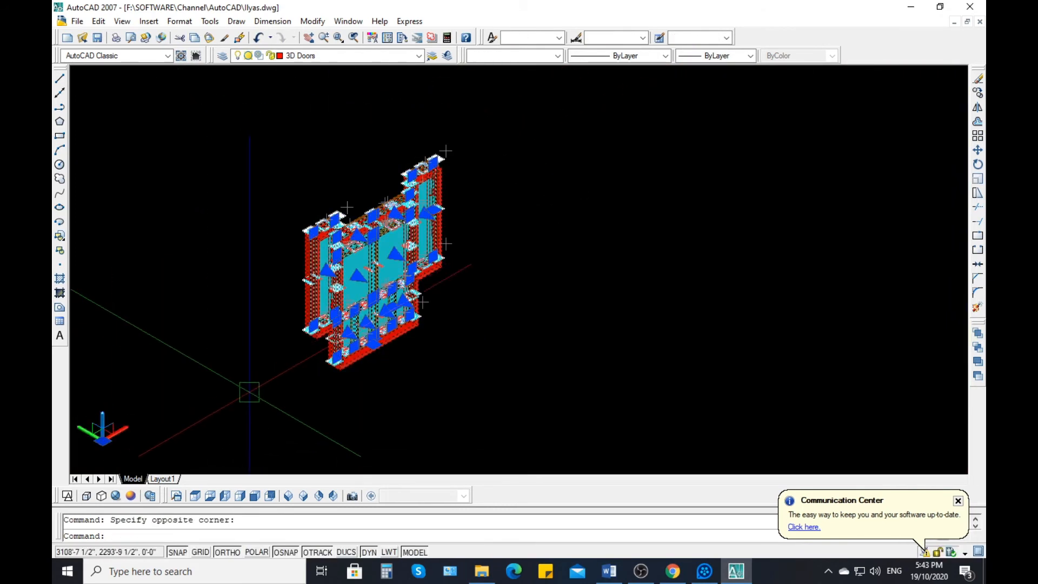
type("m")
key("Return")
scroll(454, 378, "down", 5)
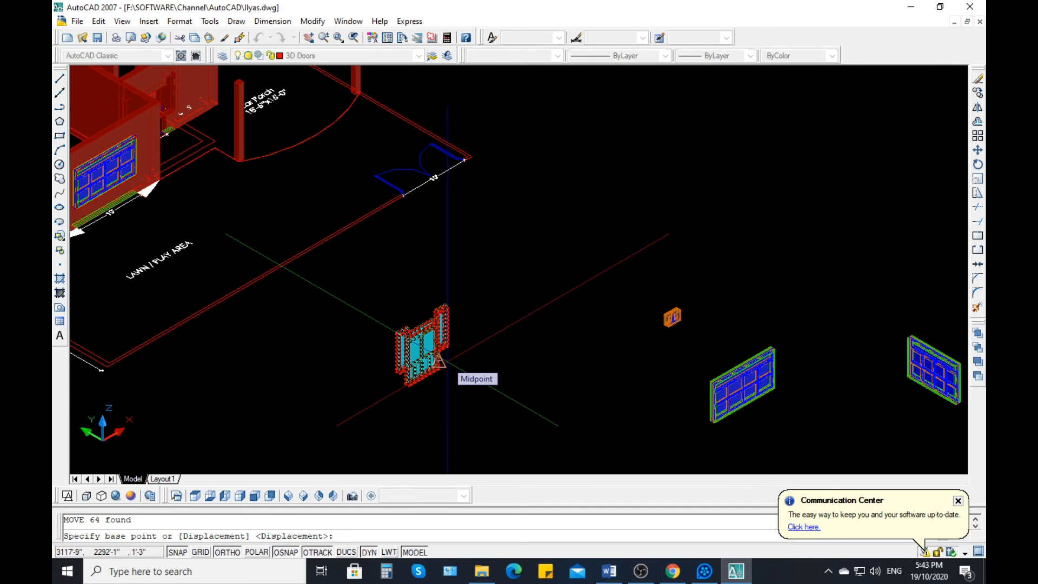
scroll(447, 362, "up", 5)
scroll(409, 340, "down", 5)
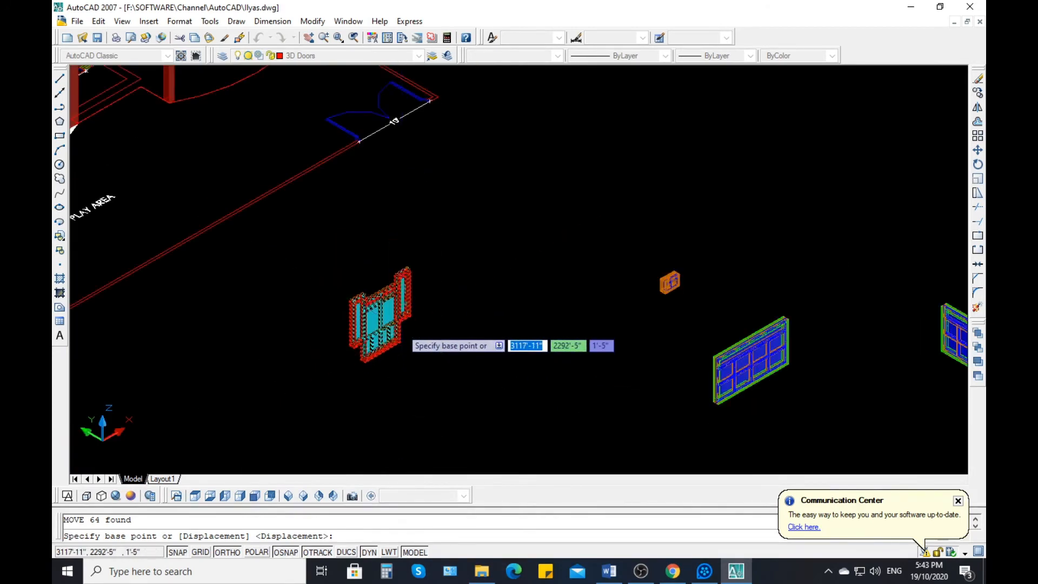
scroll(405, 327, "down", 3)
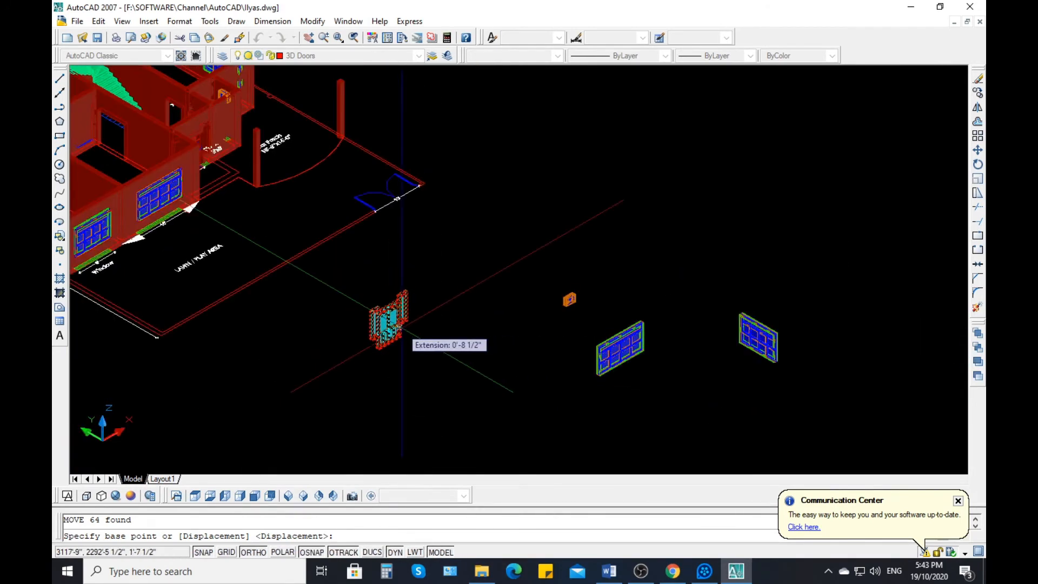
scroll(233, 235, "up", 6)
scroll(232, 235, "up", 3)
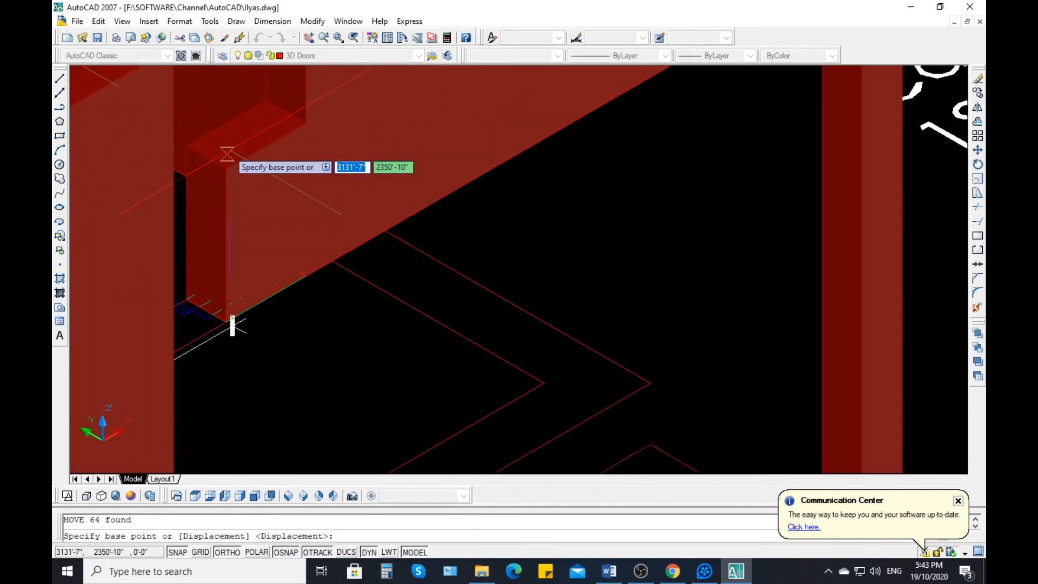
scroll(232, 324, "down", 6)
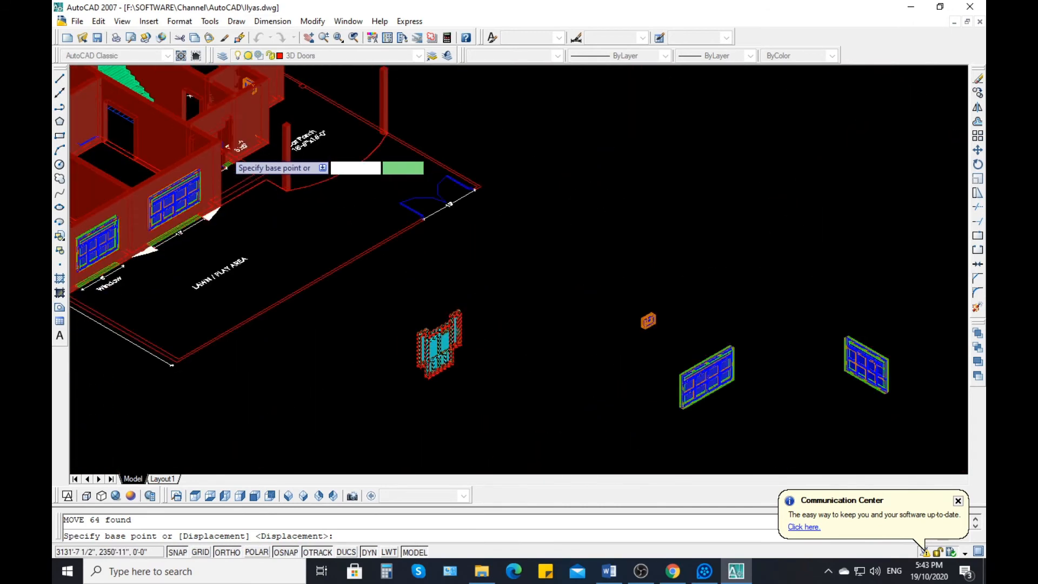
scroll(308, 233, "up", 8)
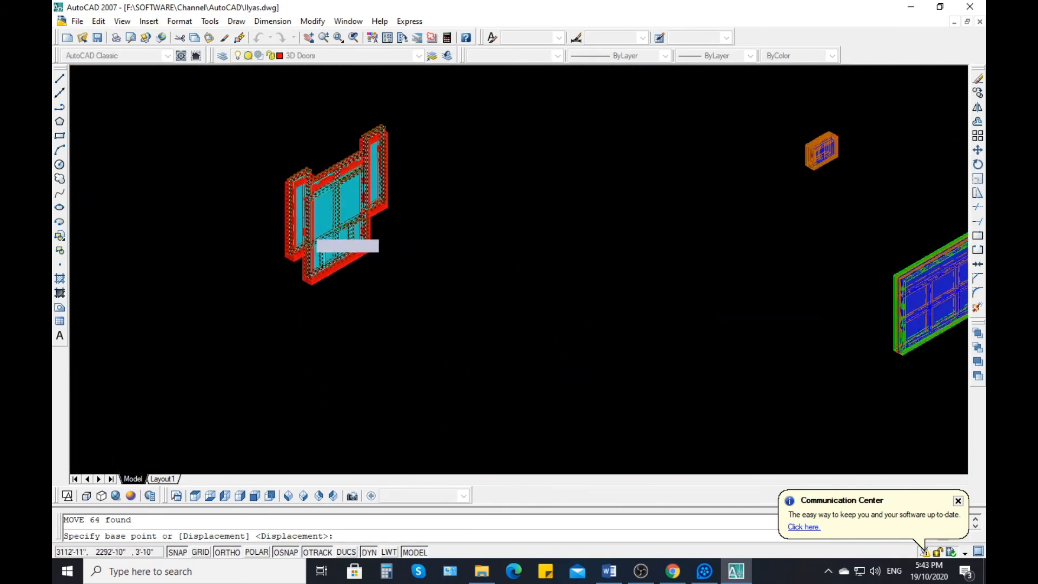
scroll(409, 238, "up", 2)
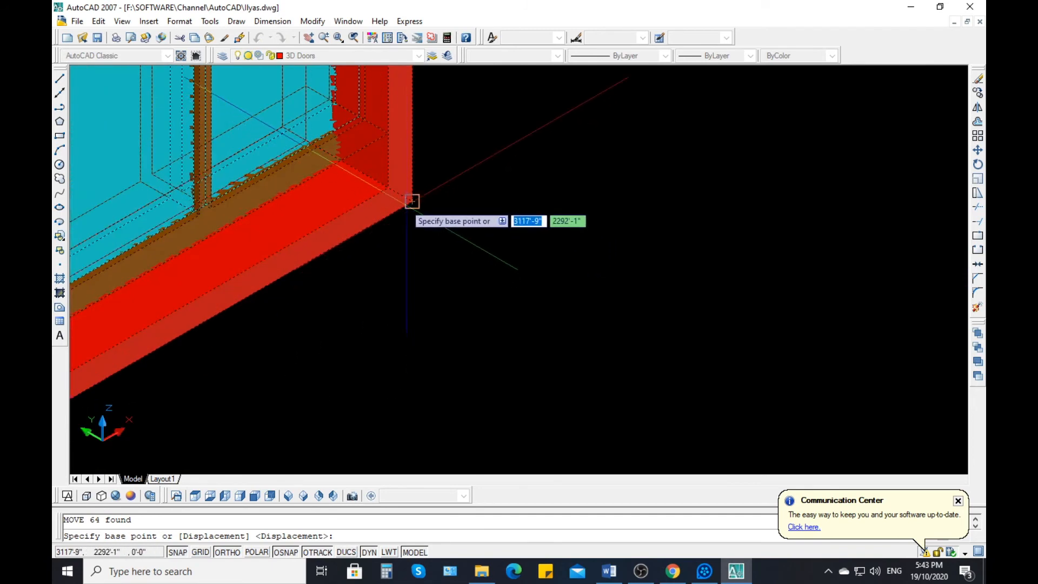
left_click(412, 202)
Place the door in the house's entrance opening beside the car porch, snapping it to the wall's lower outside corner
scroll(449, 354, "down", 6)
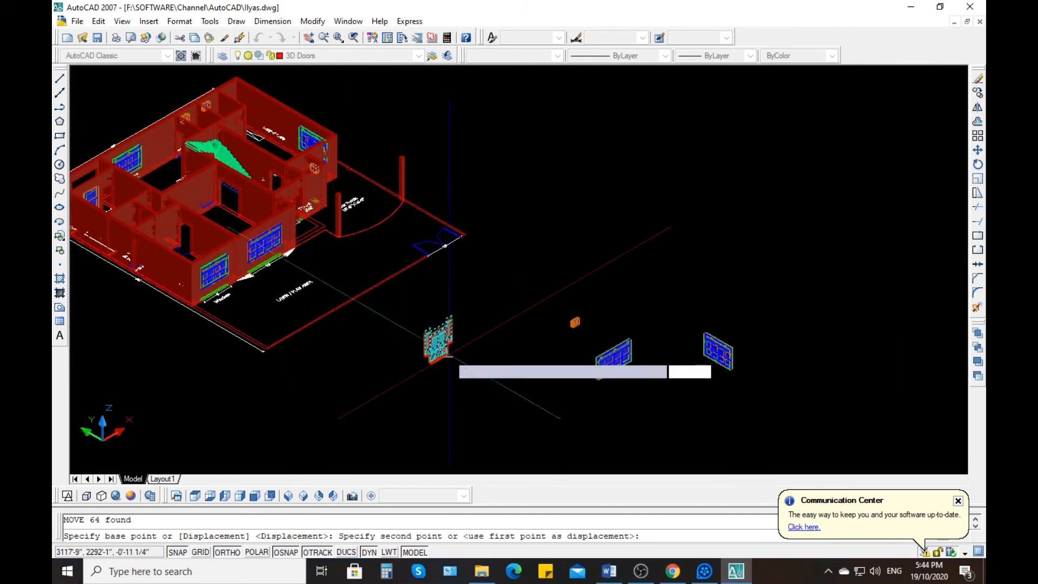
scroll(445, 246, "up", 10)
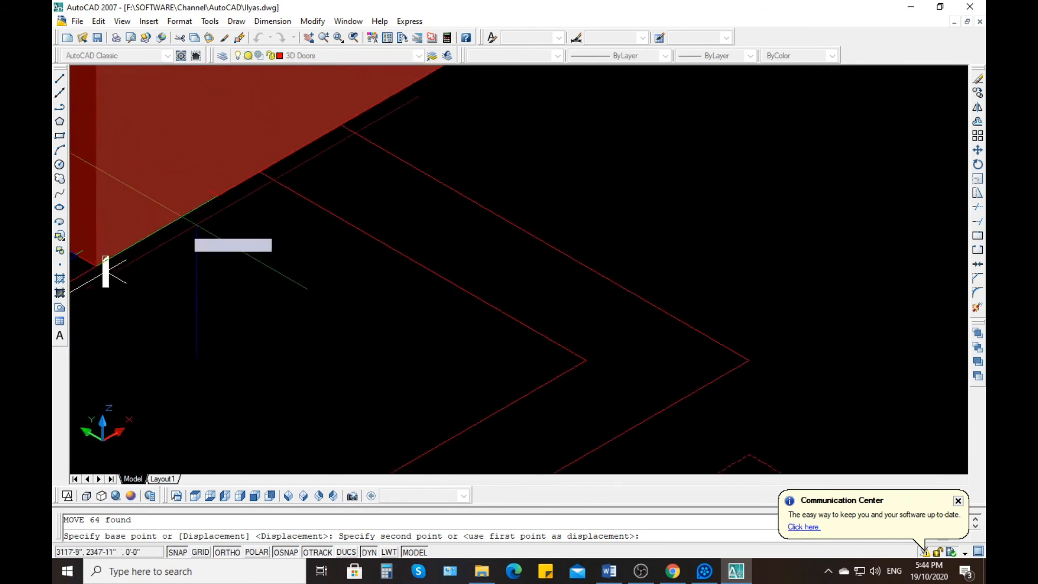
scroll(492, 356, "up", 10)
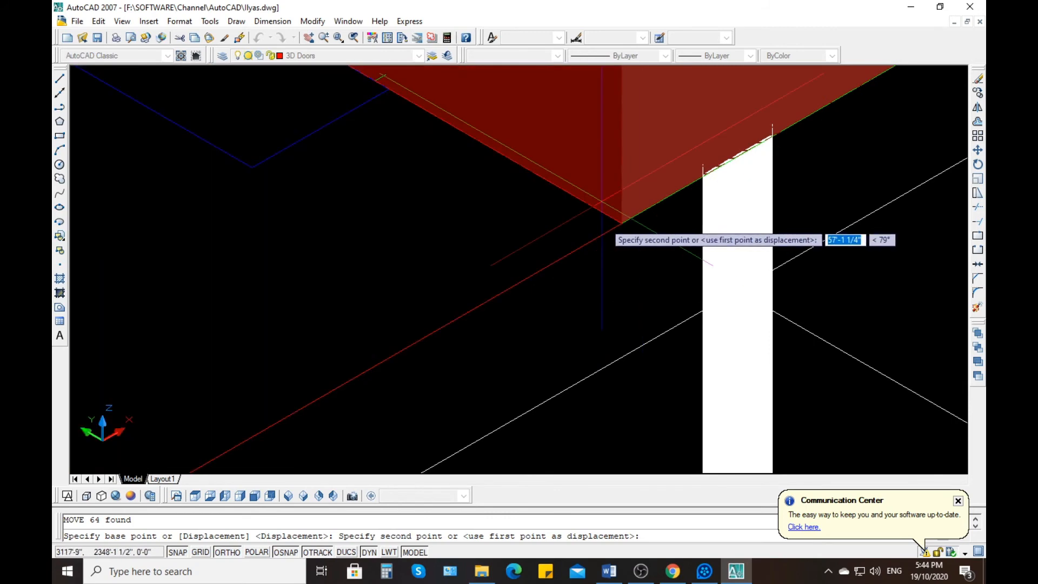
scroll(575, 228, "down", 2)
scroll(572, 230, "down", 2)
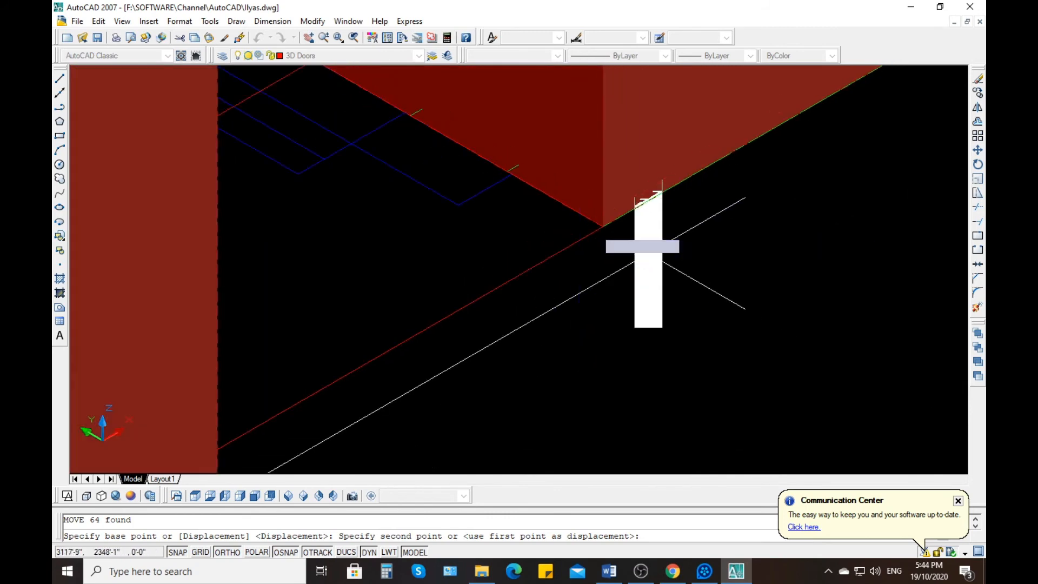
left_click(603, 227)
scroll(565, 290, "down", 3)
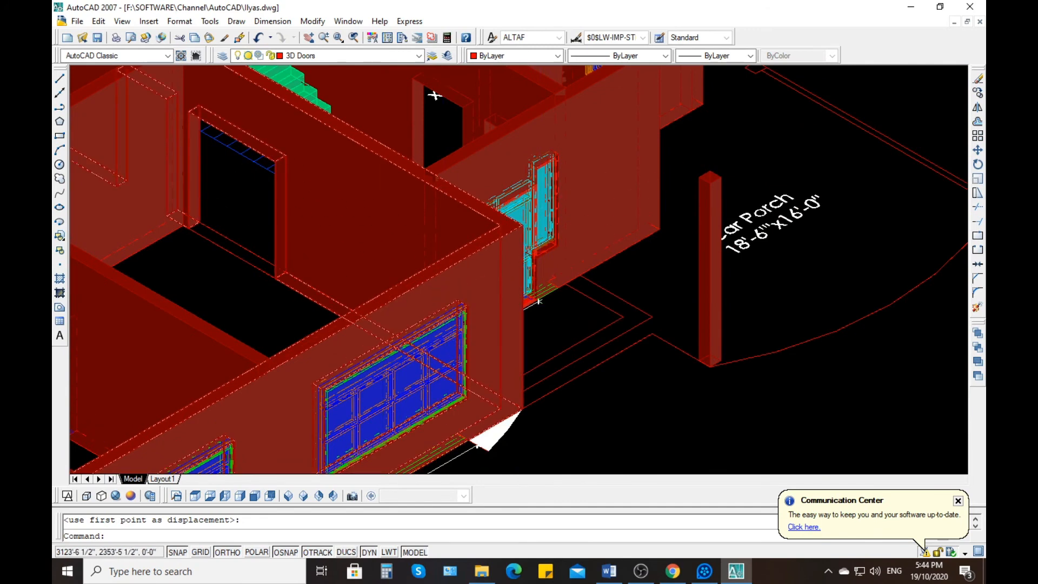
Check the placed door against the whole house model and save the drawing
scroll(579, 183, "down", 2)
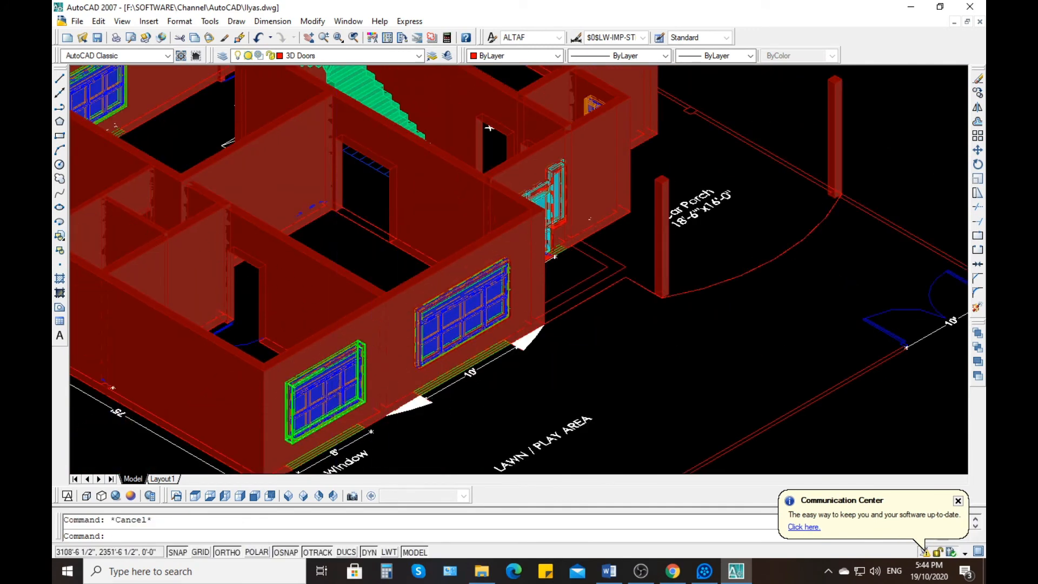
scroll(371, 357, "down", 2)
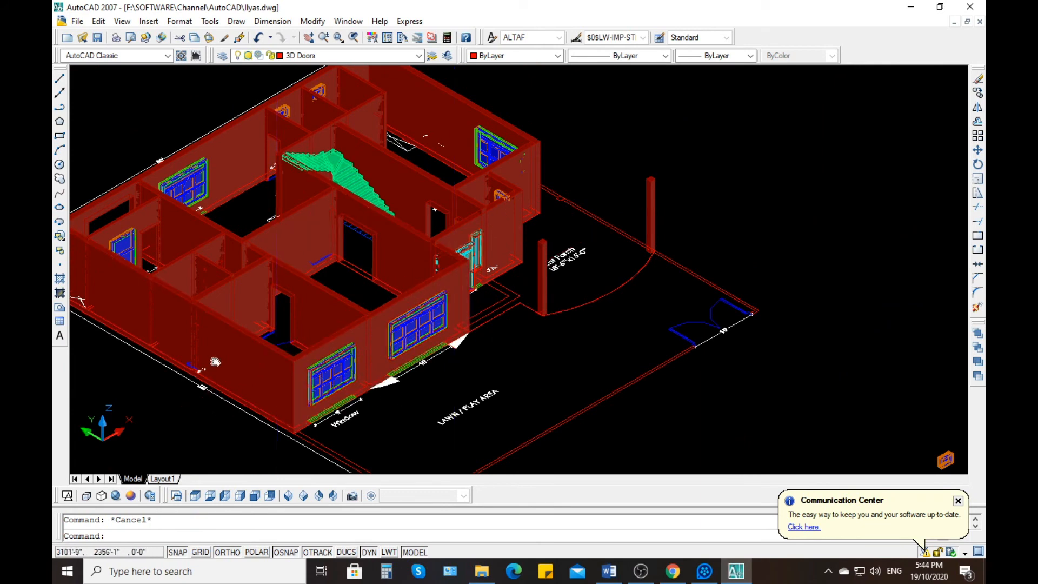
middle_click_drag(151, 410, 178, 361)
scroll(179, 361, "down", 1)
middle_click_drag(506, 248, 566, 213)
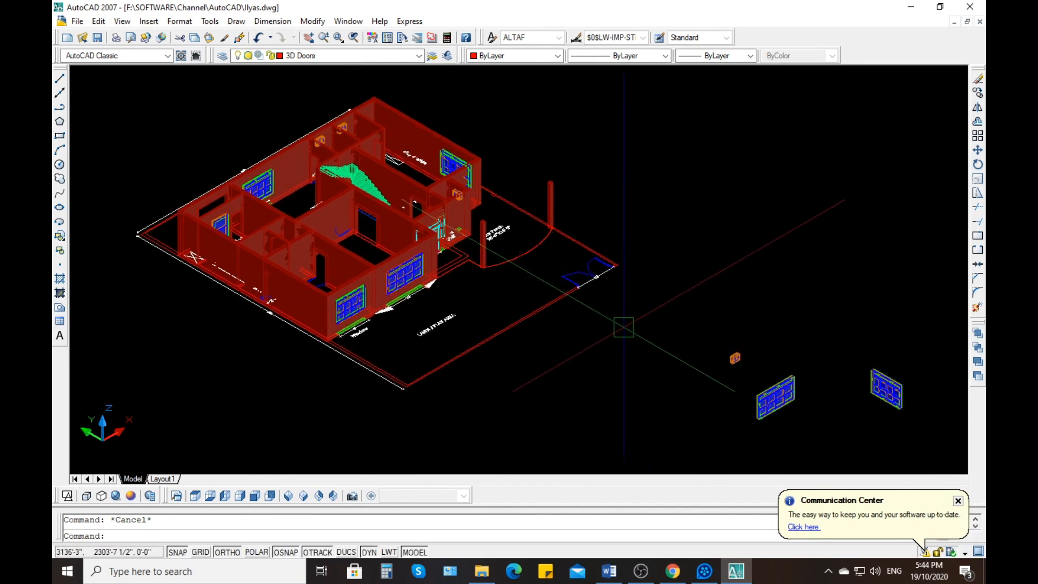
key("Return")
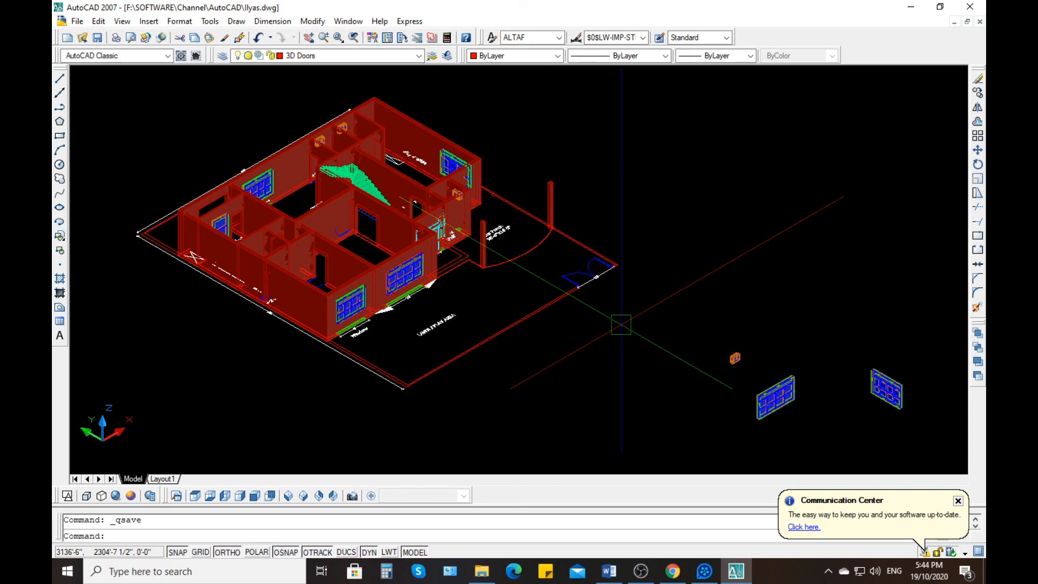
left_click(641, 571)
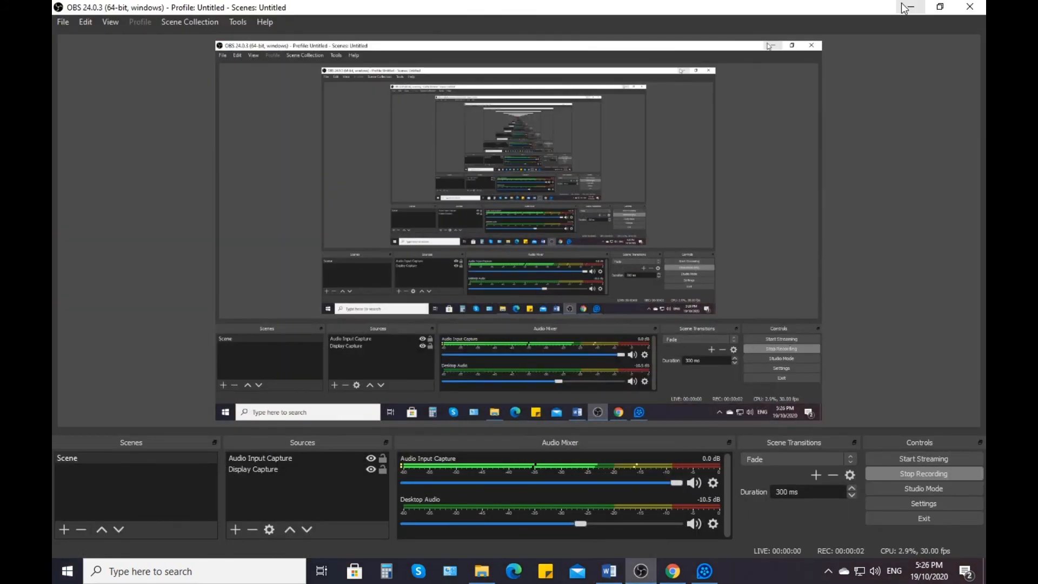
left_click(904, 8)
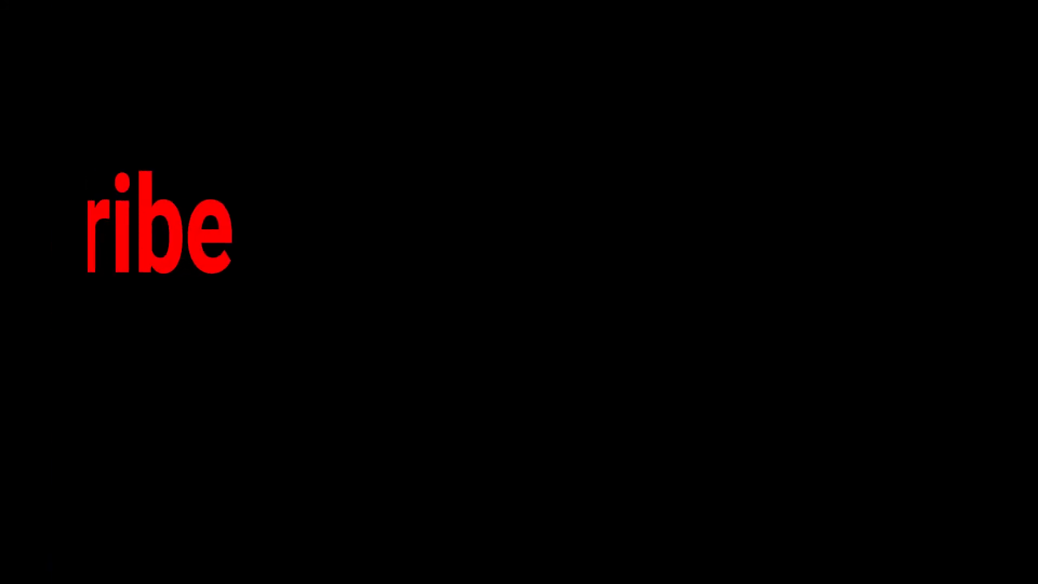